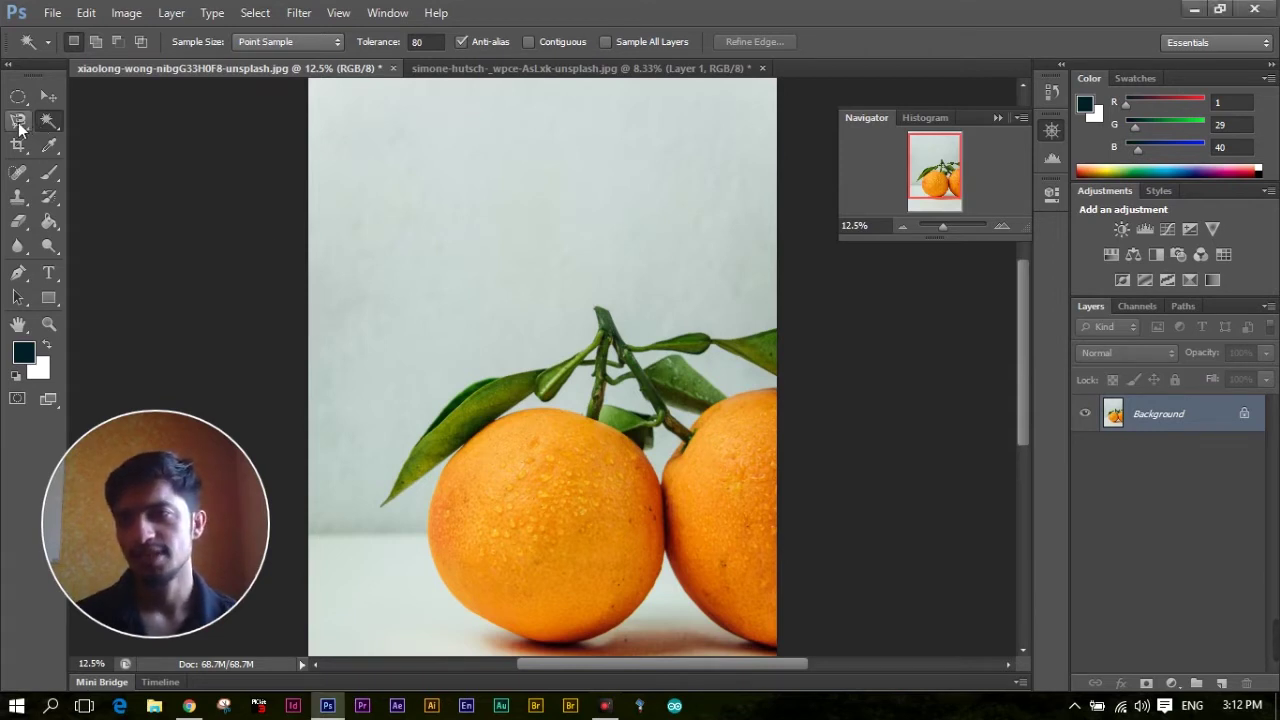
Switch to the Lasso Tool and draw a small freehand selection above the oranges.
drag(20, 128, 77, 122)
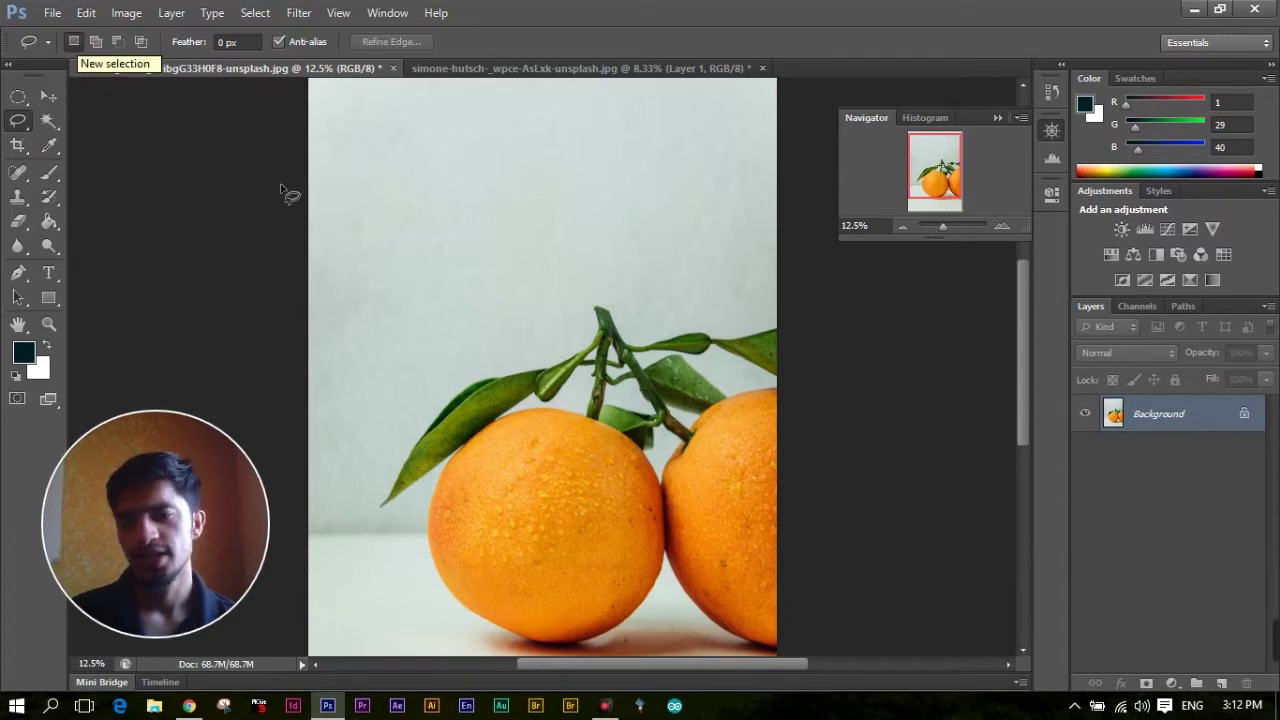
mouse_move(378, 165)
mouse_down()
mouse_move(457, 131)
mouse_move(381, 170)
mouse_up()
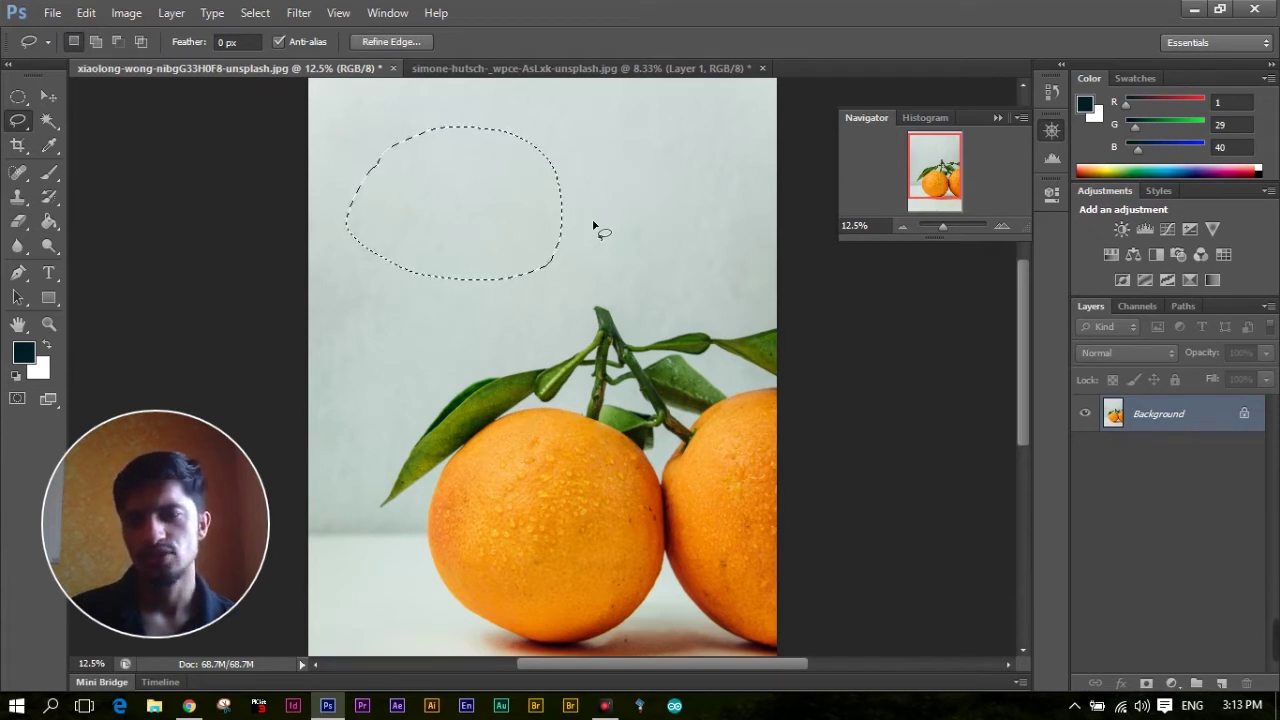
click(627, 168)
drag(627, 167, 632, 156)
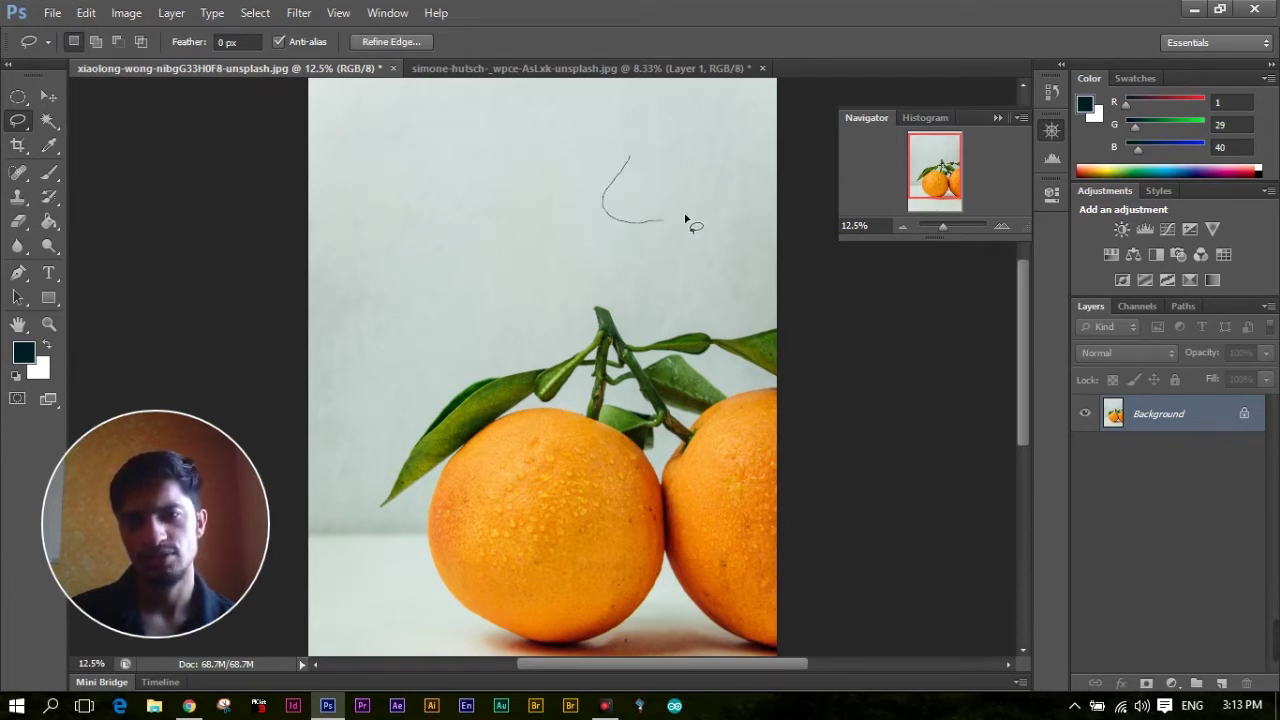
drag(632, 158, 632, 158)
click(395, 492)
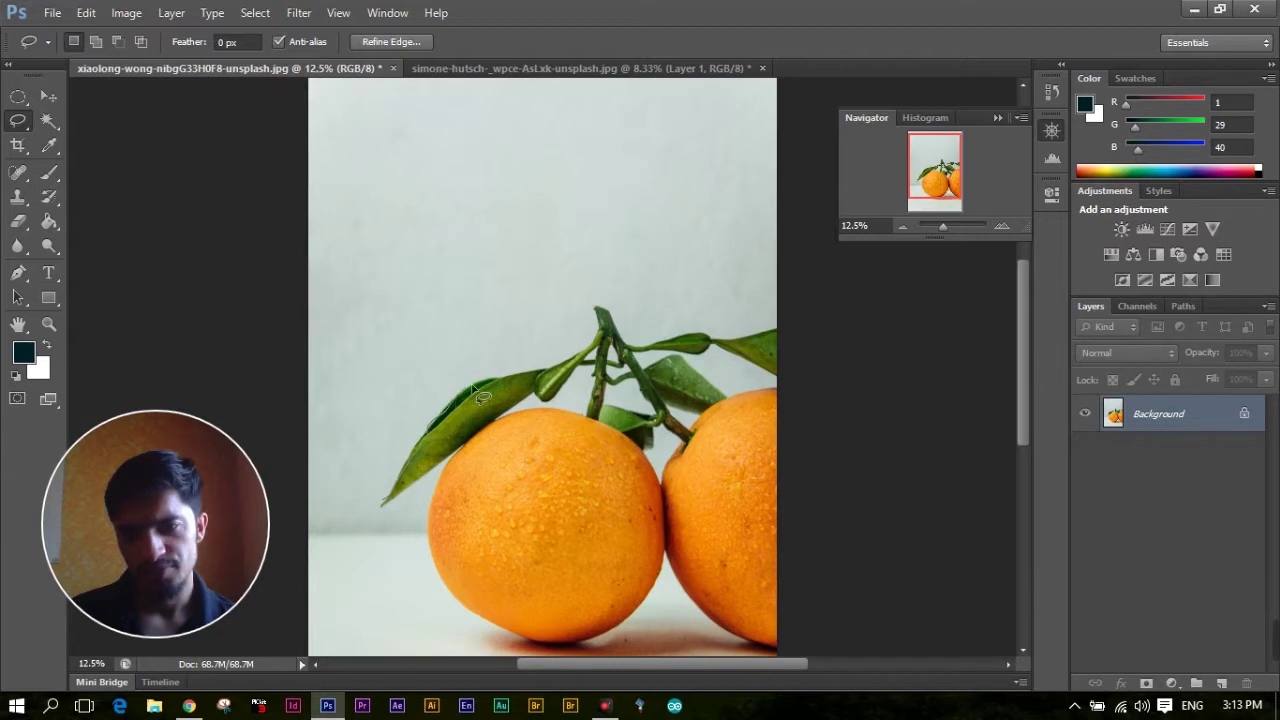
drag(550, 371, 384, 504)
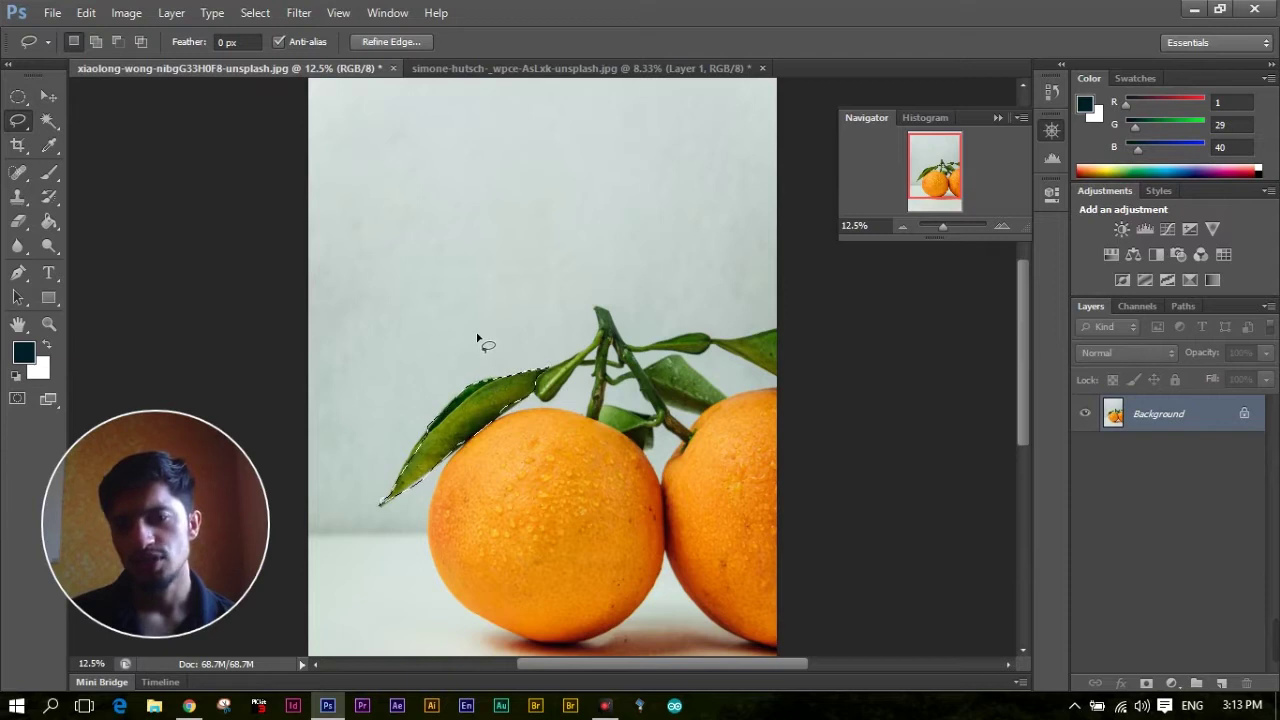
drag(448, 286, 466, 343)
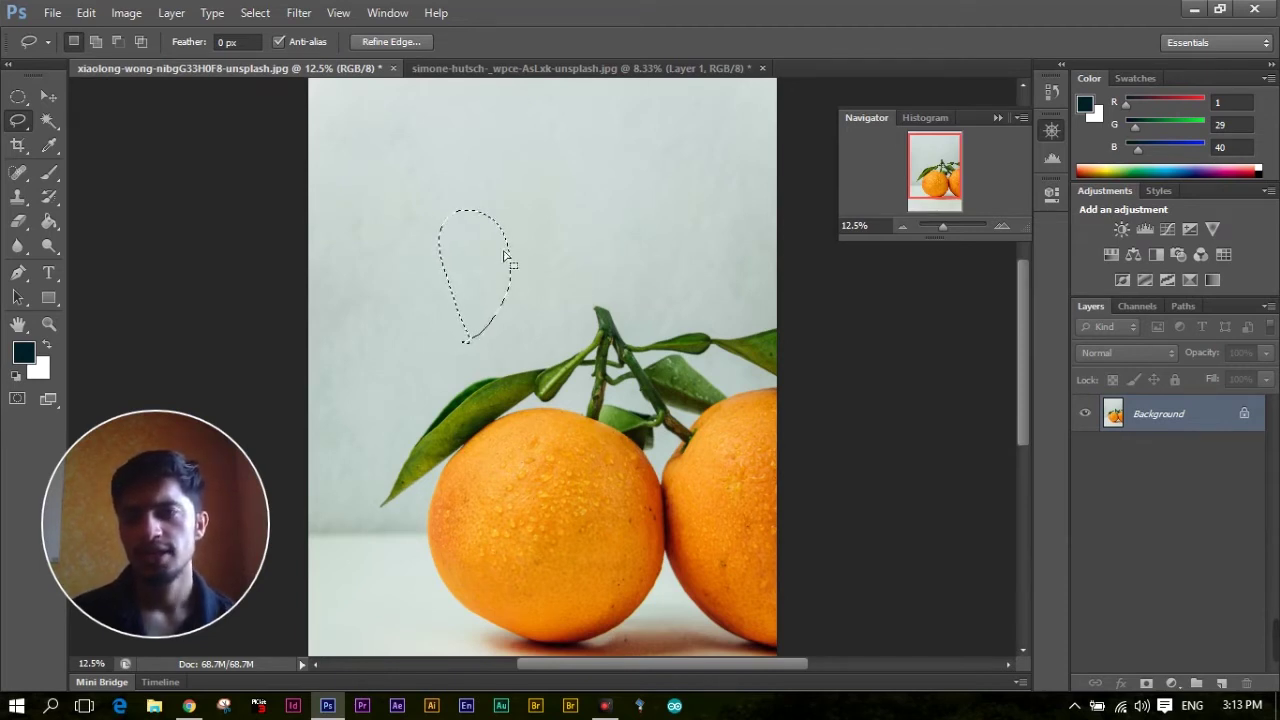
drag(529, 264, 538, 282)
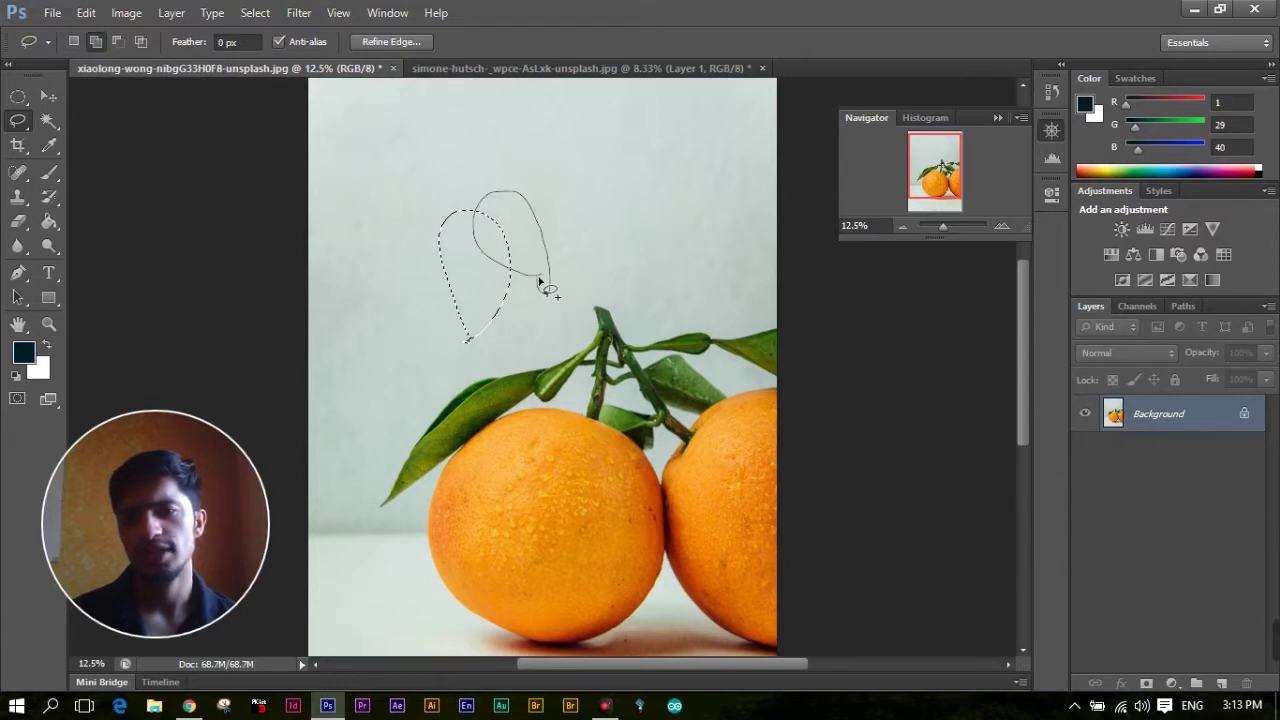
drag(539, 283, 541, 289)
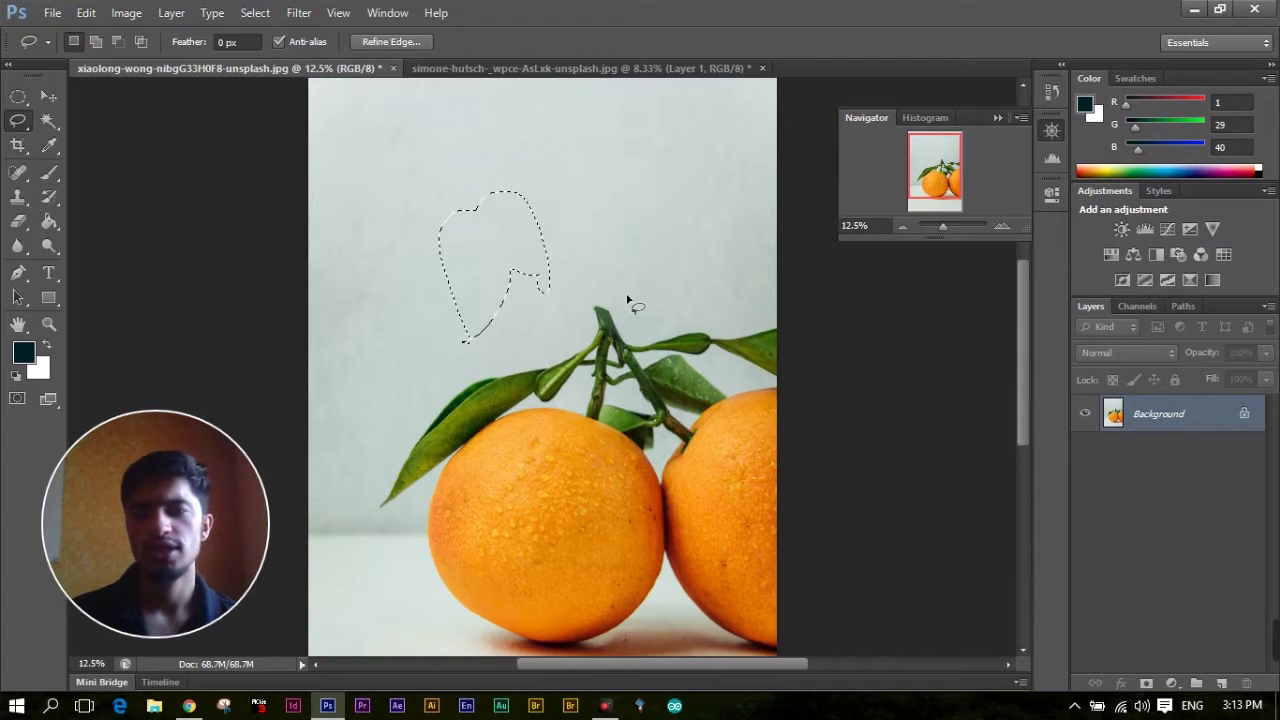
mouse_move(604, 218)
mouse_down()
mouse_move(588, 245)
mouse_move(601, 219)
mouse_up()
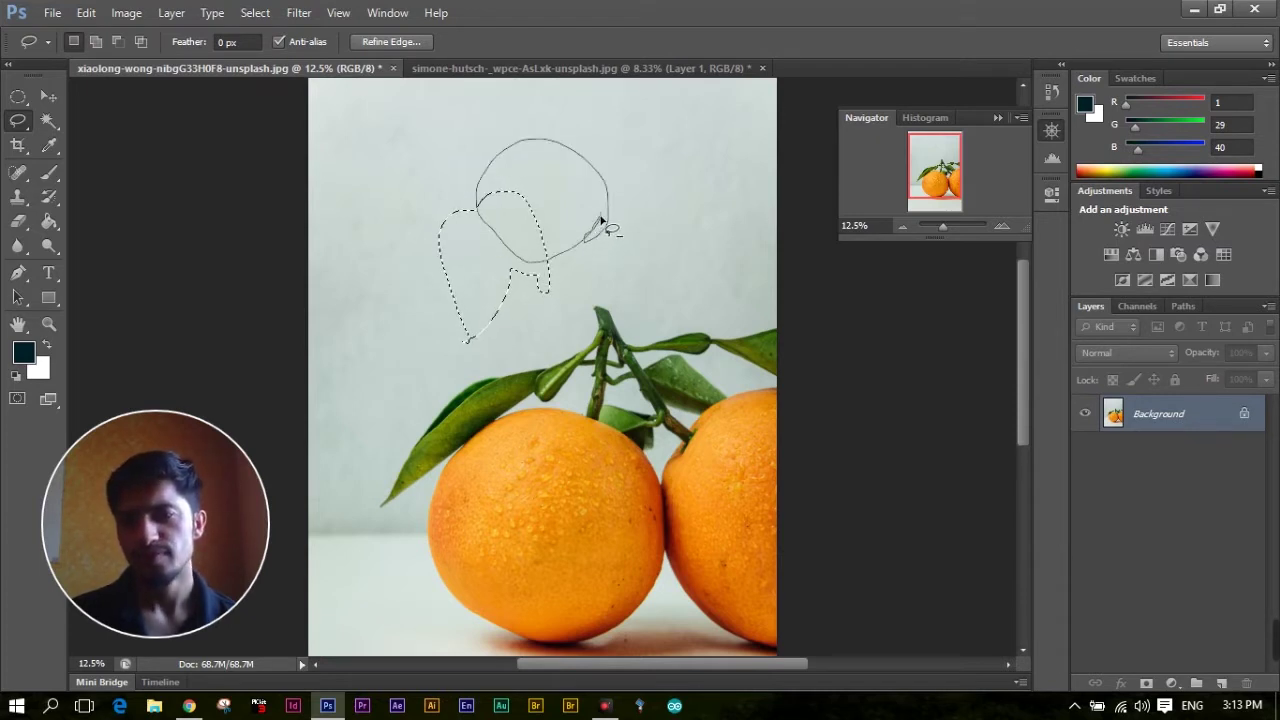
drag(601, 219, 600, 222)
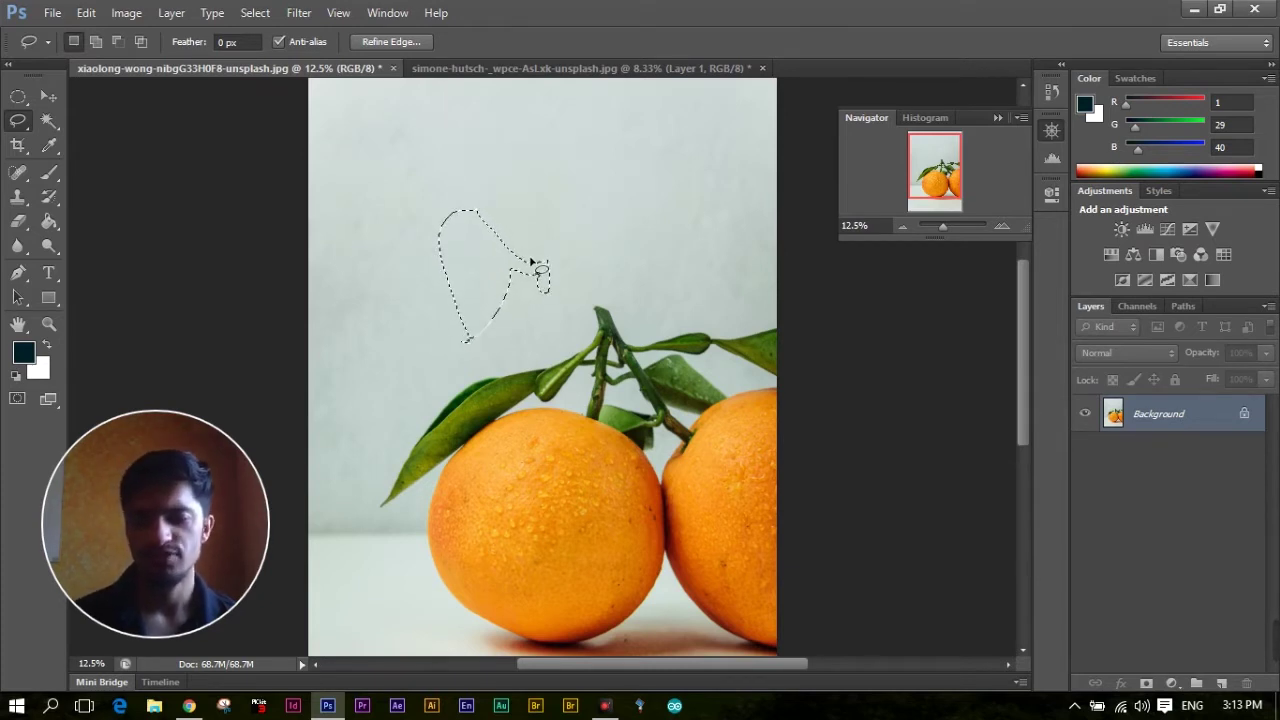
key(shift)
drag(571, 249, 586, 234)
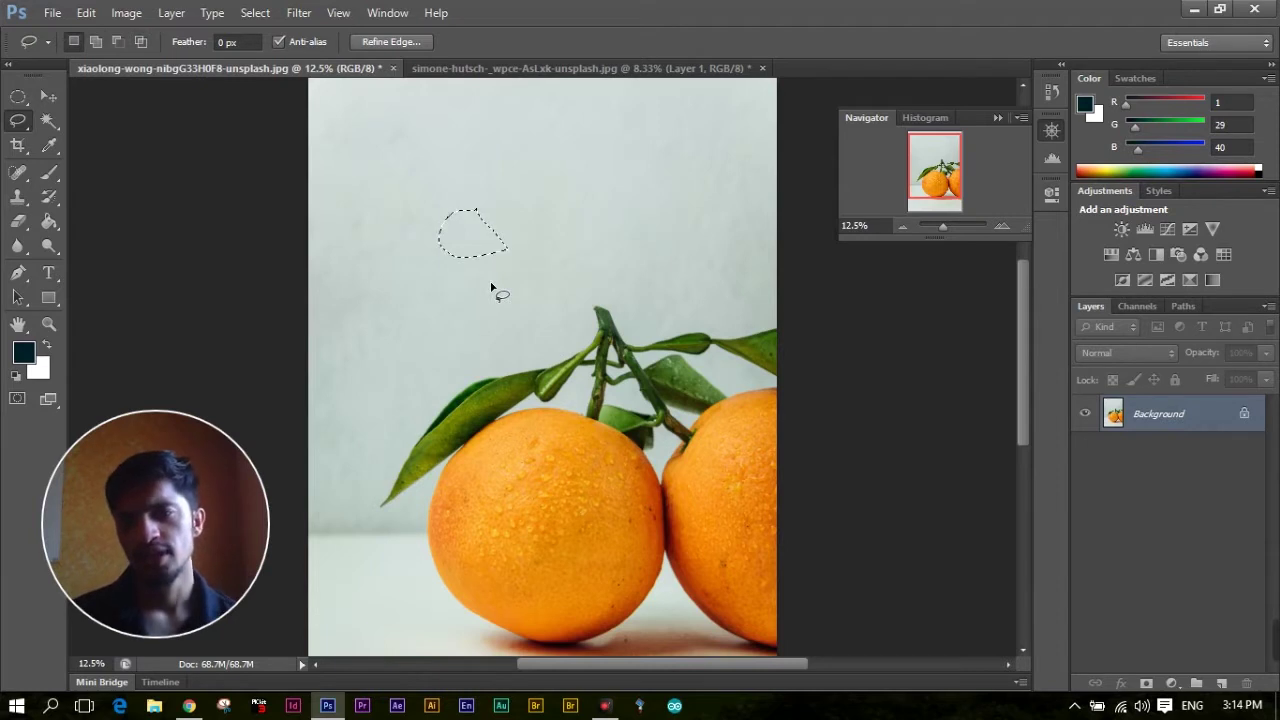
key(ctrl+d)
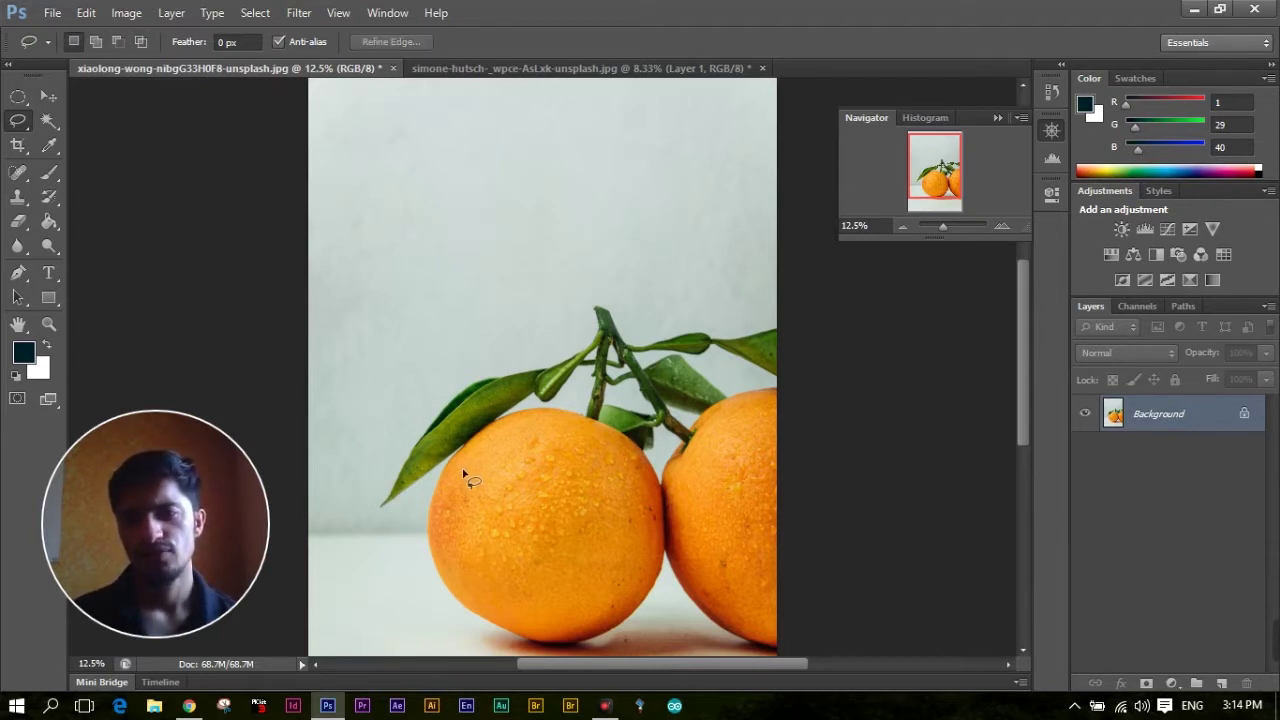
Lasso the left orange, copy it to Layer 1 with Ctrl+J, and toggle Background visibility to check.
mouse_move(460, 456)
mouse_down()
mouse_move(490, 620)
mouse_move(663, 537)
mouse_up()
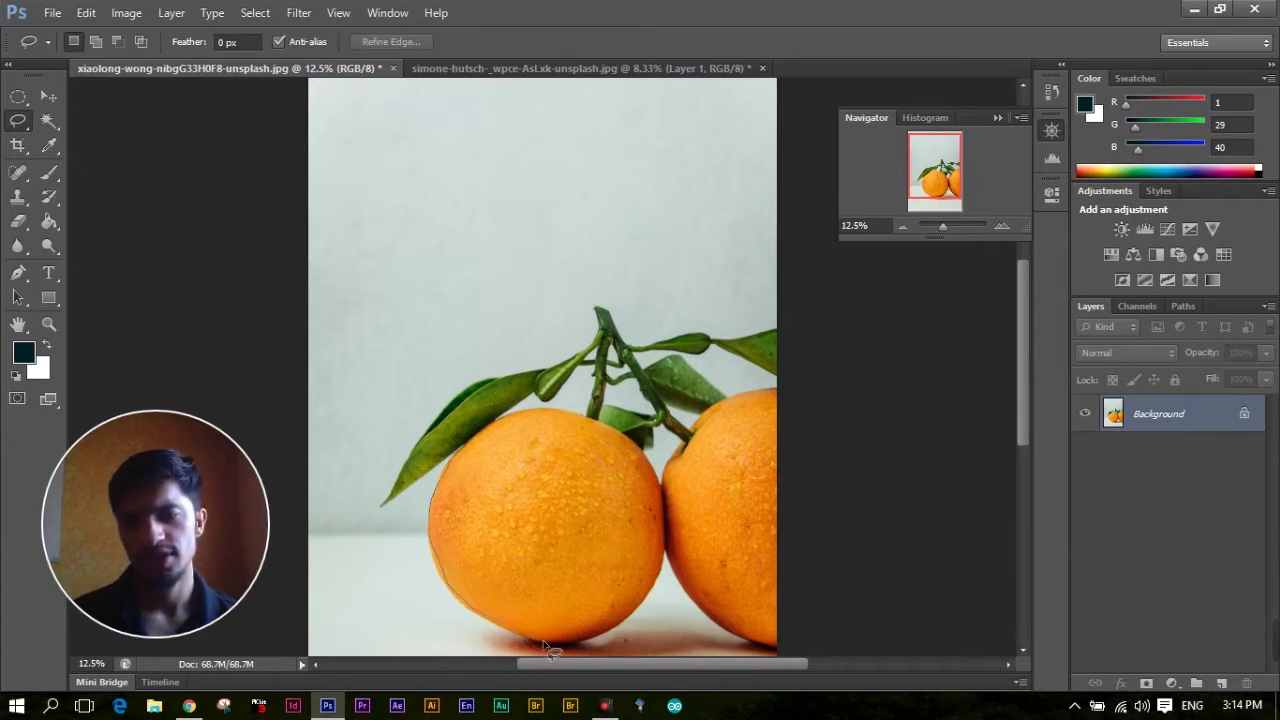
mouse_move(641, 462)
mouse_down()
mouse_move(590, 432)
mouse_move(500, 415)
mouse_up()
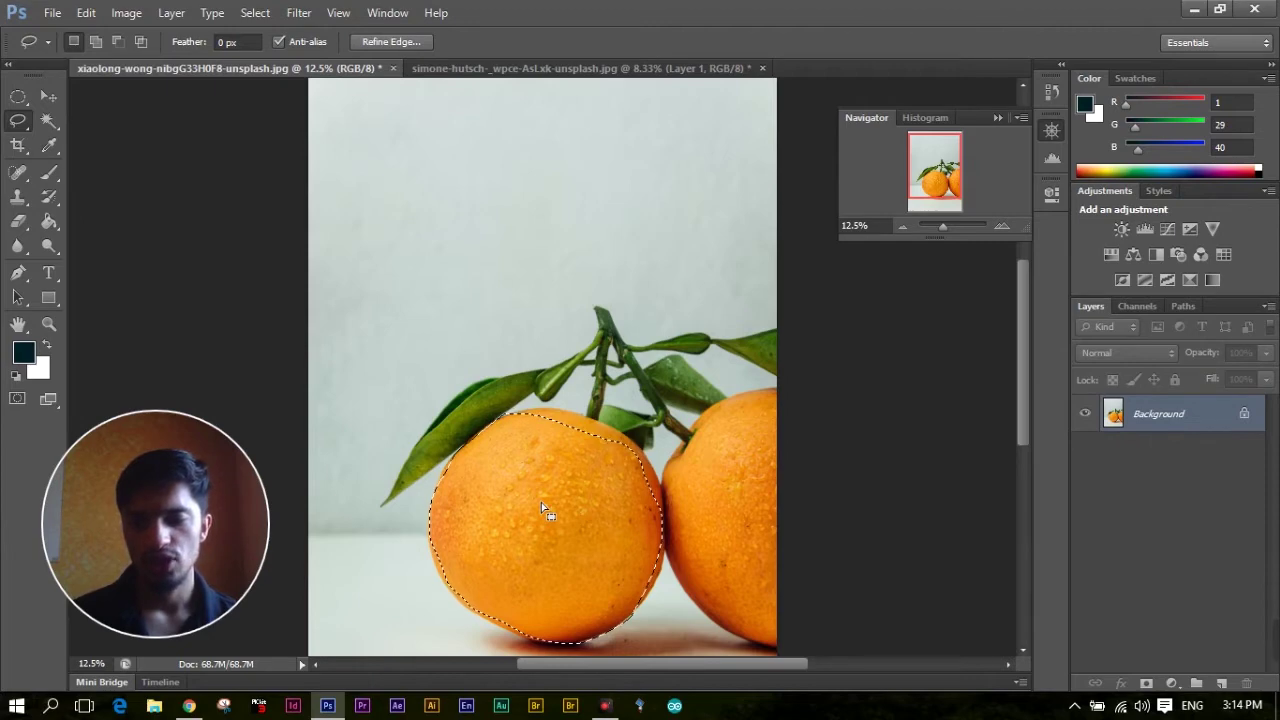
key(ctrl+j)
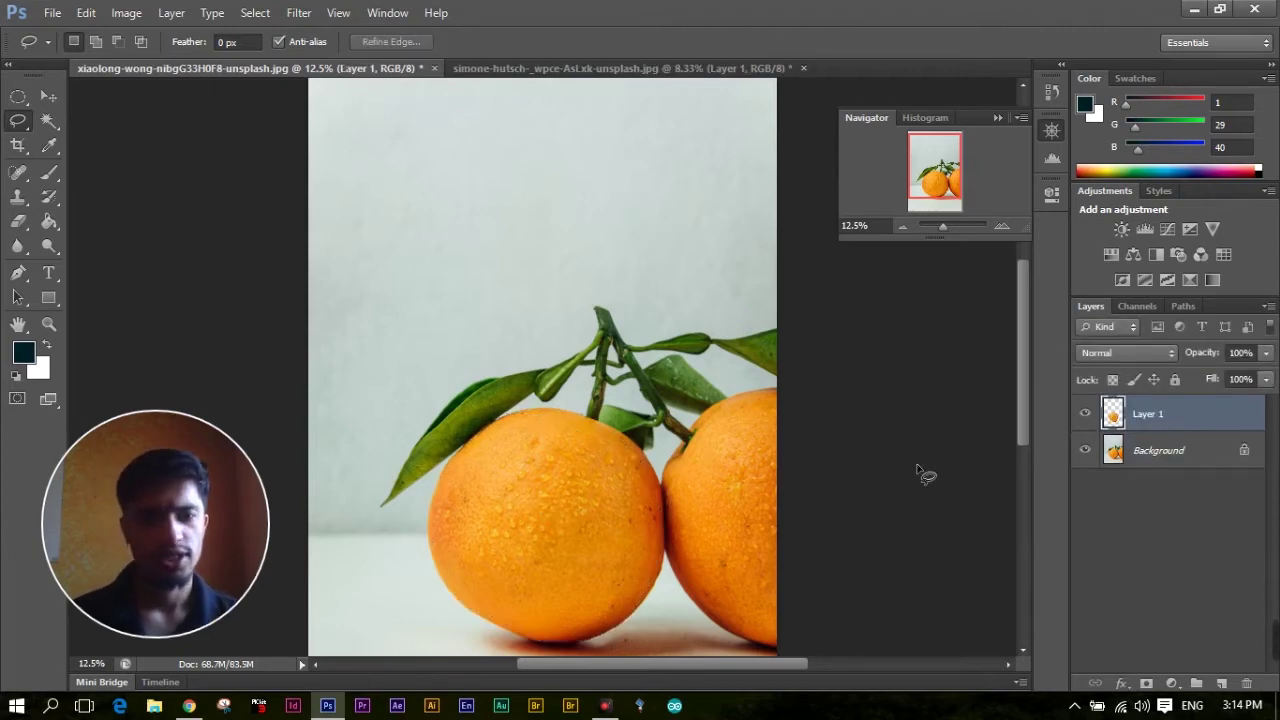
click(1085, 450)
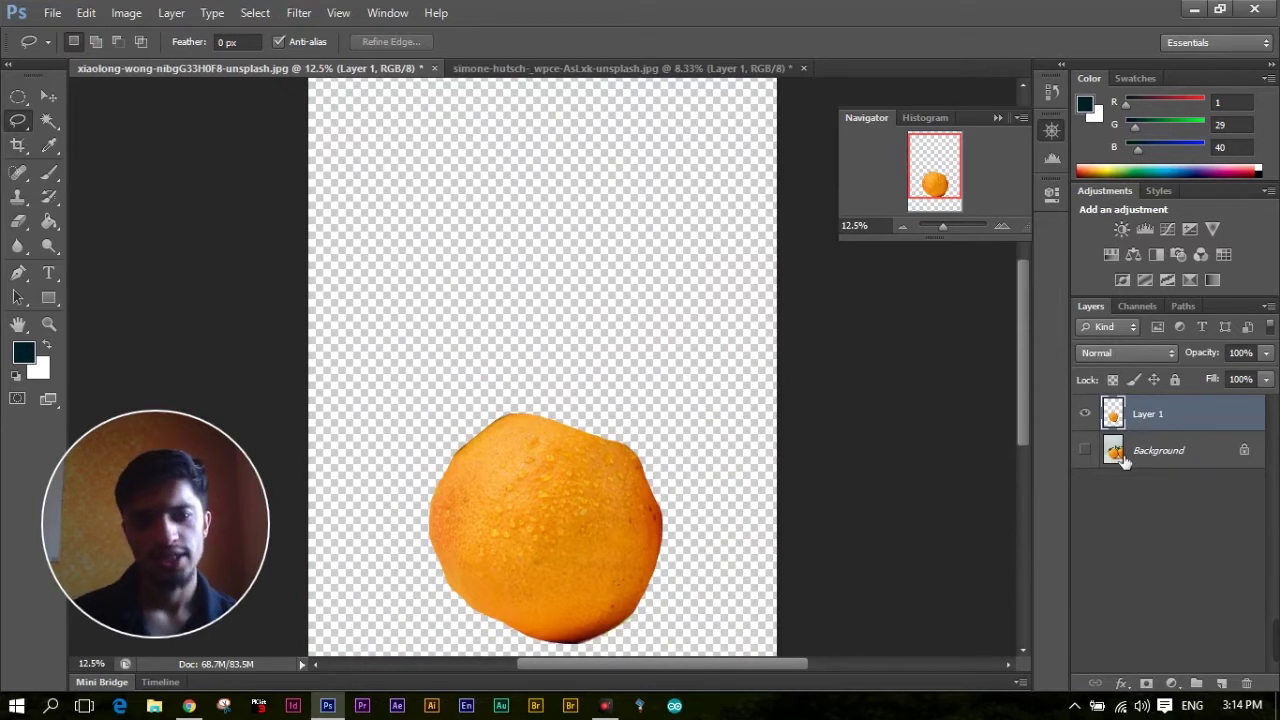
click(1085, 450)
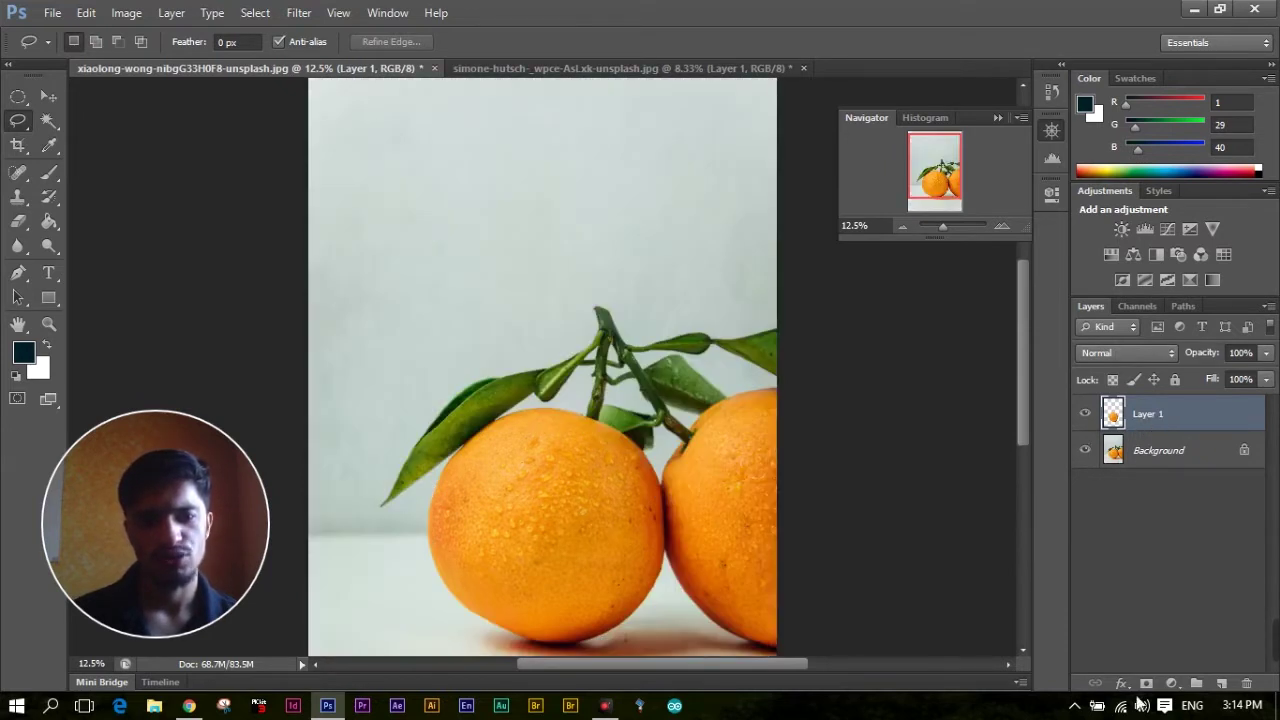
click(1172, 683)
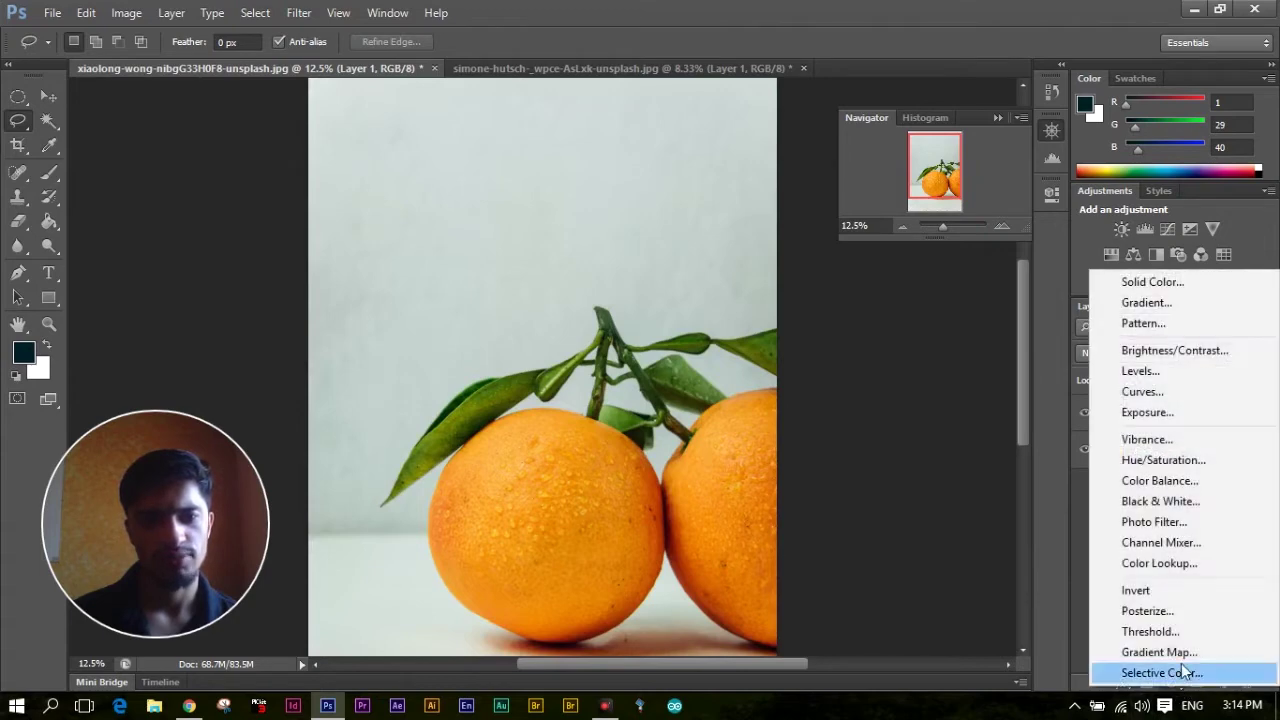
Add a Hue/Saturation layer with saturation +41 and clip it to the orange layer.
click(1198, 461)
drag(897, 353, 922, 353)
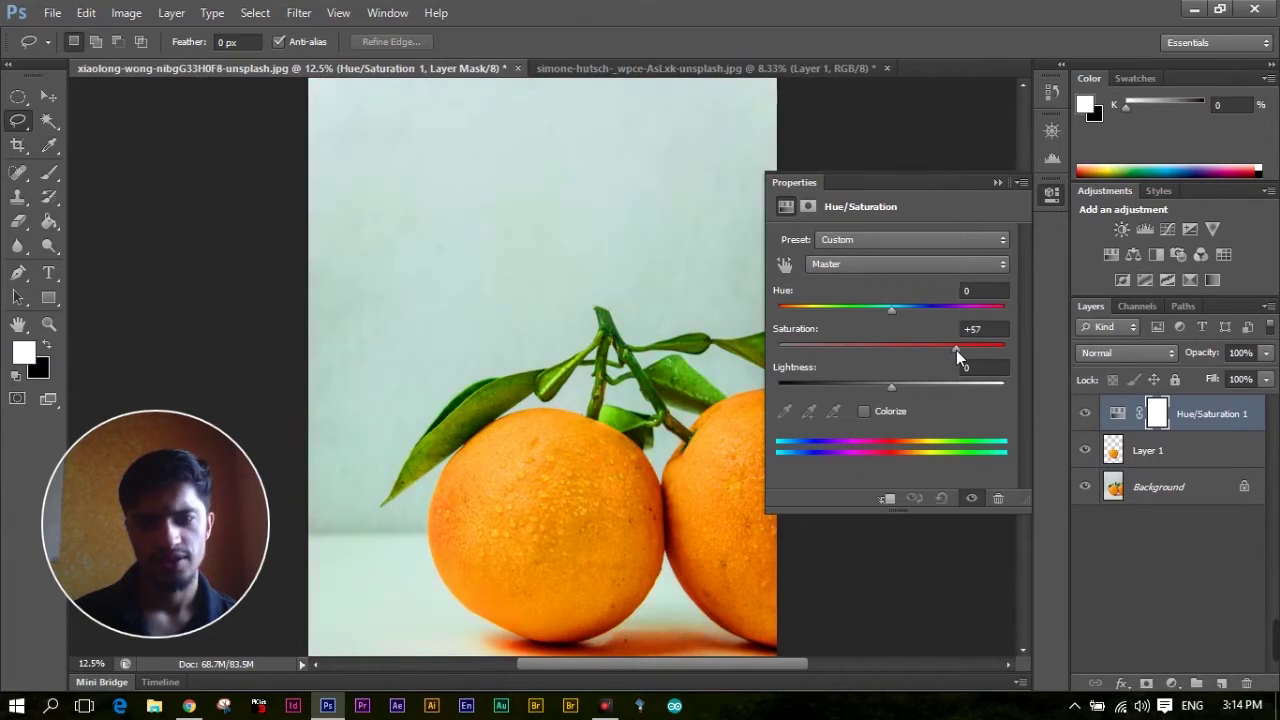
mouse_move(922, 360)
mouse_down()
mouse_move(938, 316)
mouse_move(971, 309)
mouse_move(834, 317)
mouse_up()
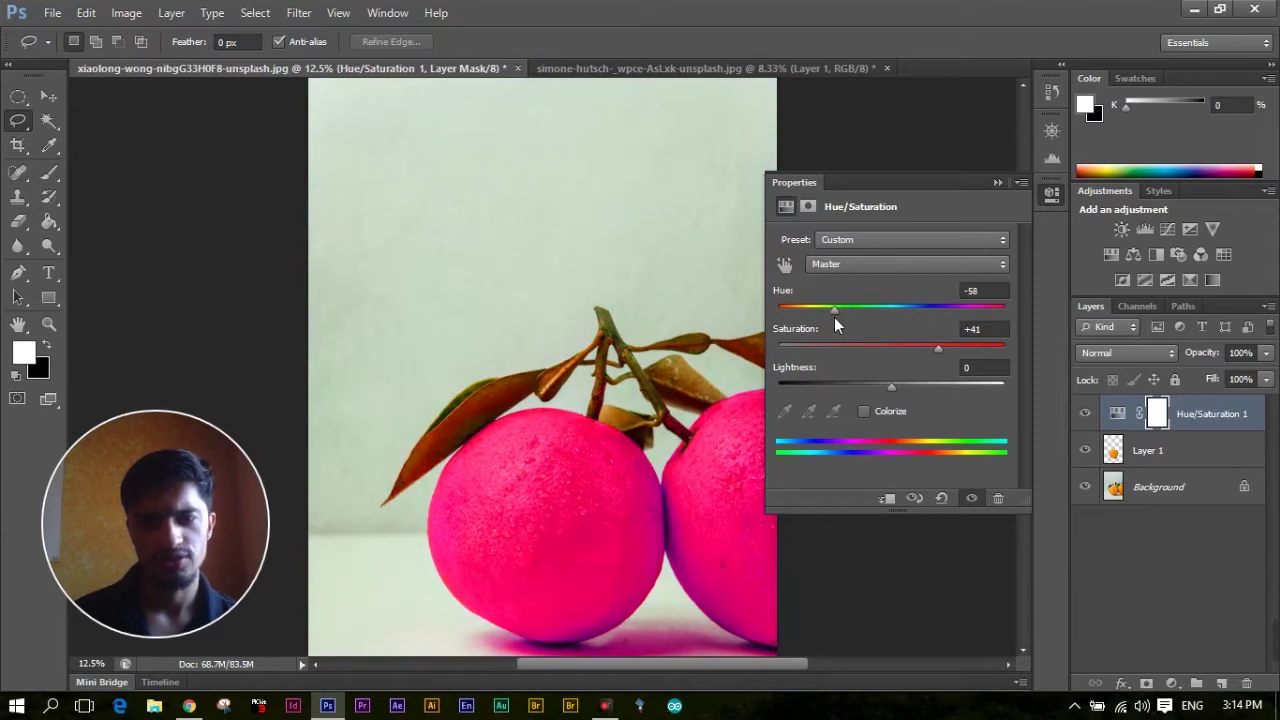
click(997, 182)
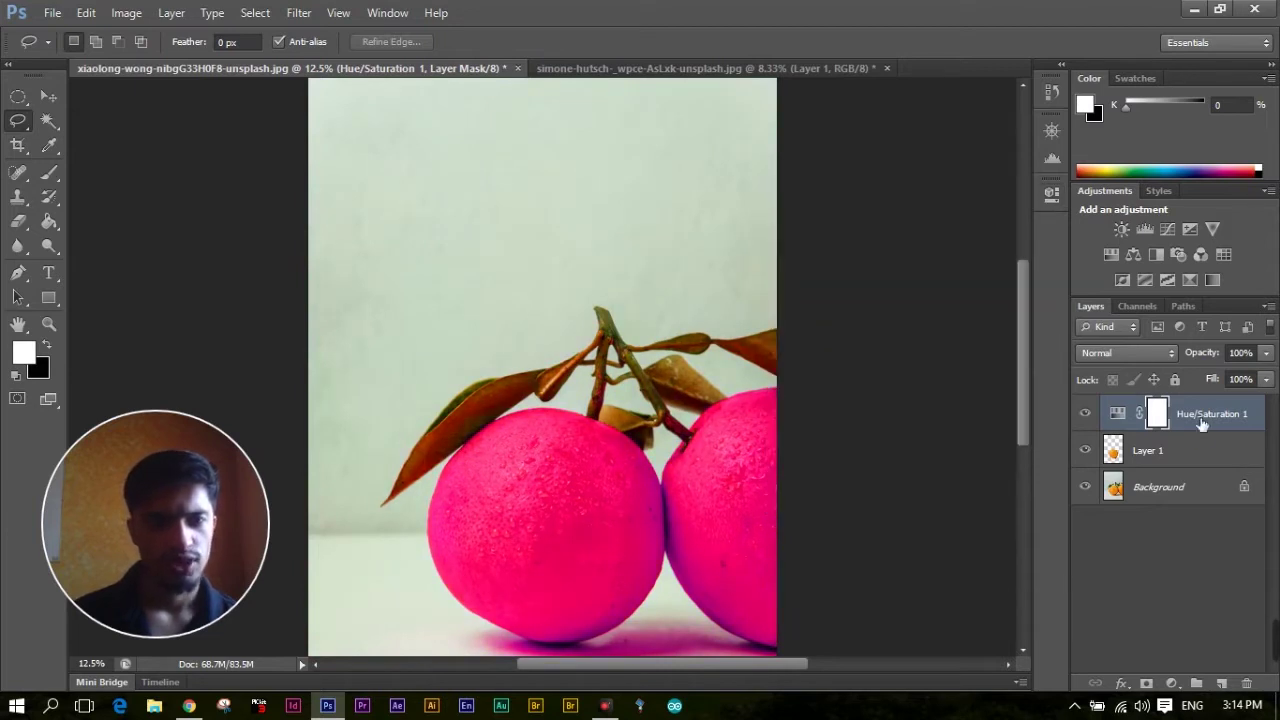
click(1206, 436)
click(1218, 428)
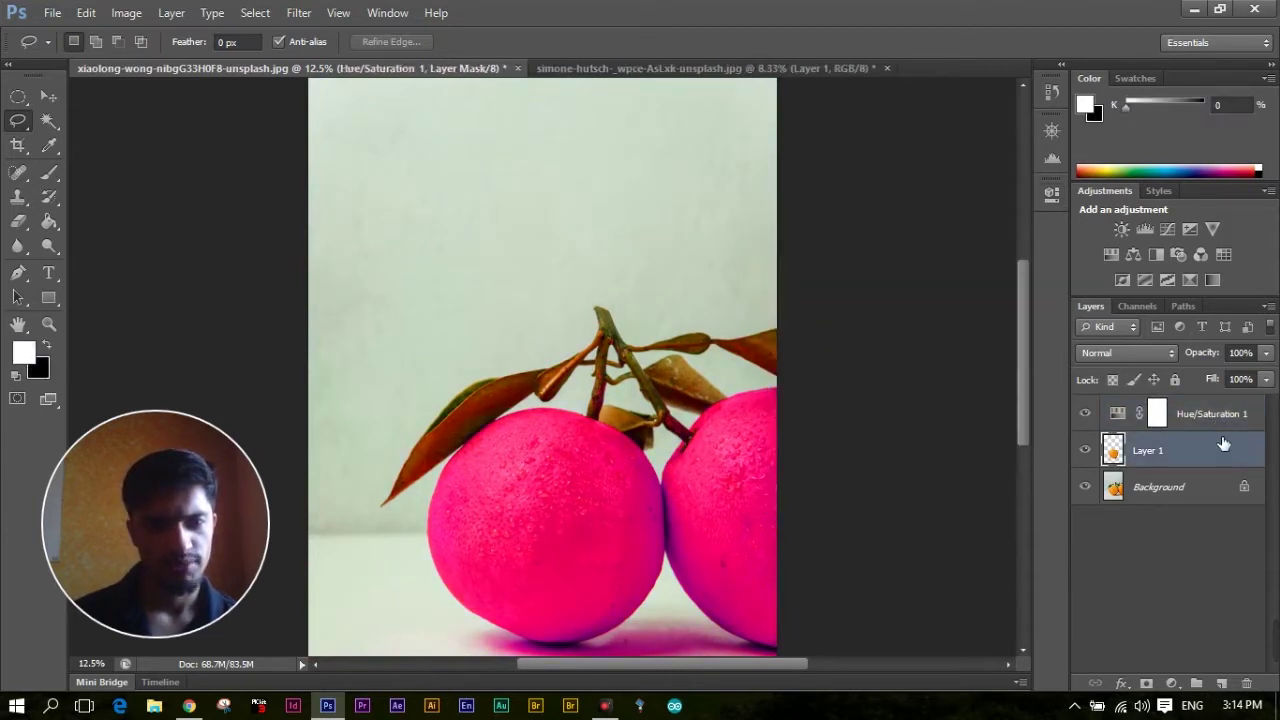
click(1212, 455)
right_click(1209, 417)
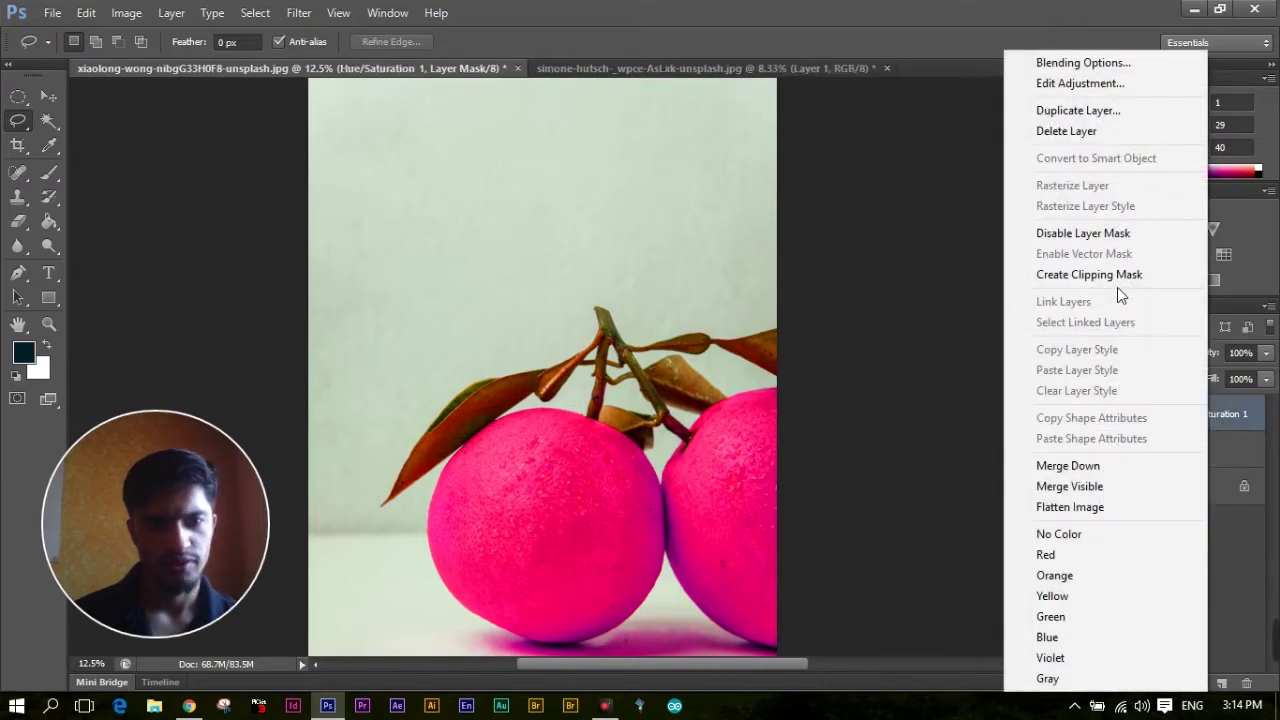
click(1117, 276)
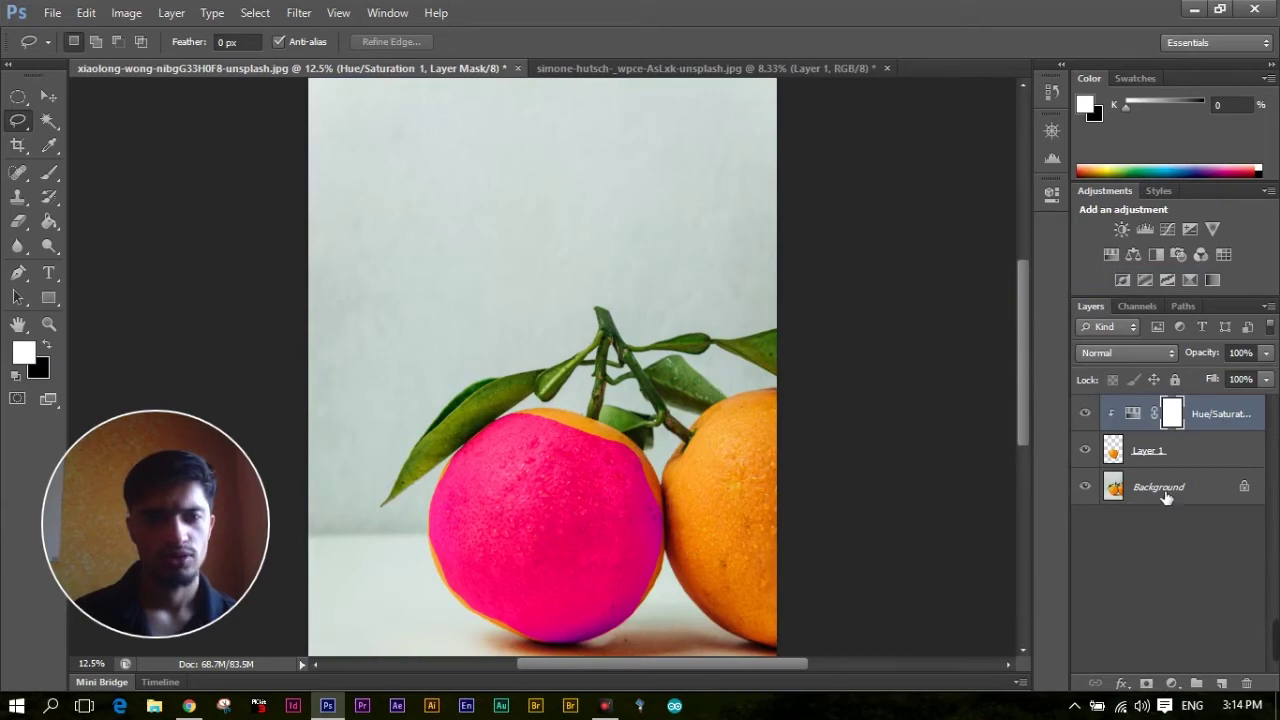
Delete the Hue/Saturation 1 layer and Layer 1, confirming each deletion.
right_click(1226, 414)
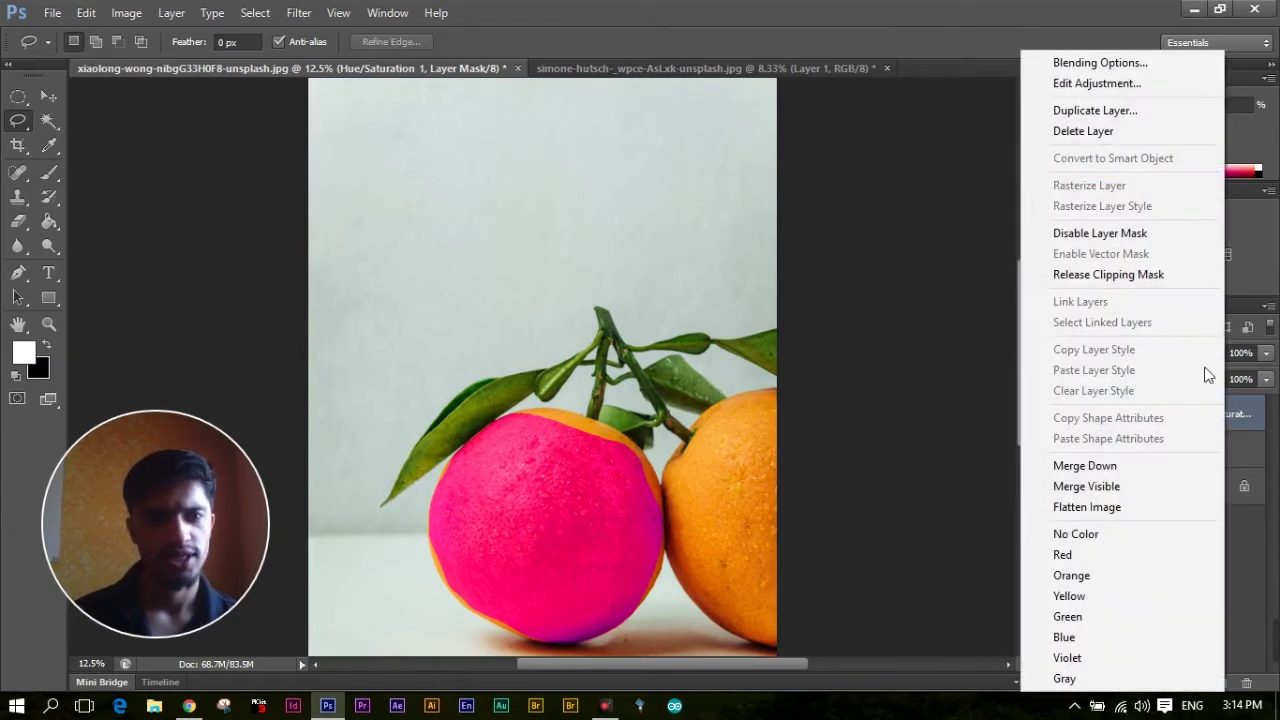
click(1118, 133)
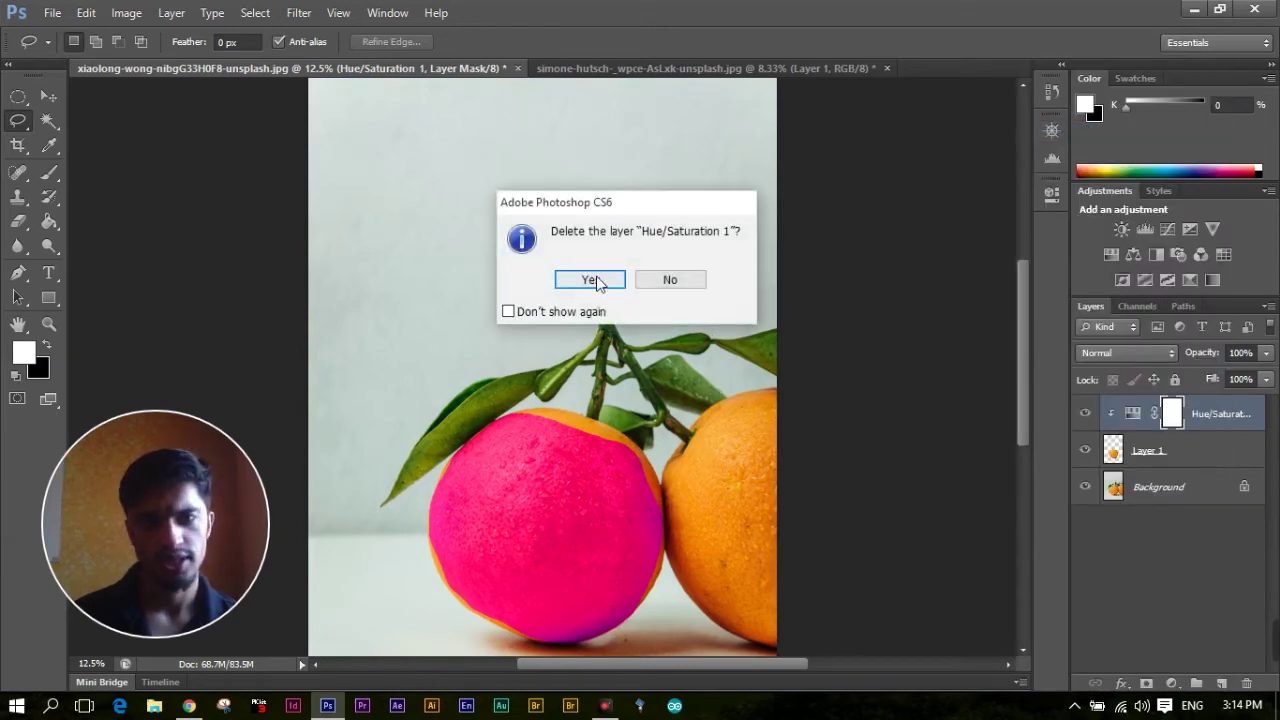
click(591, 279)
right_click(1172, 428)
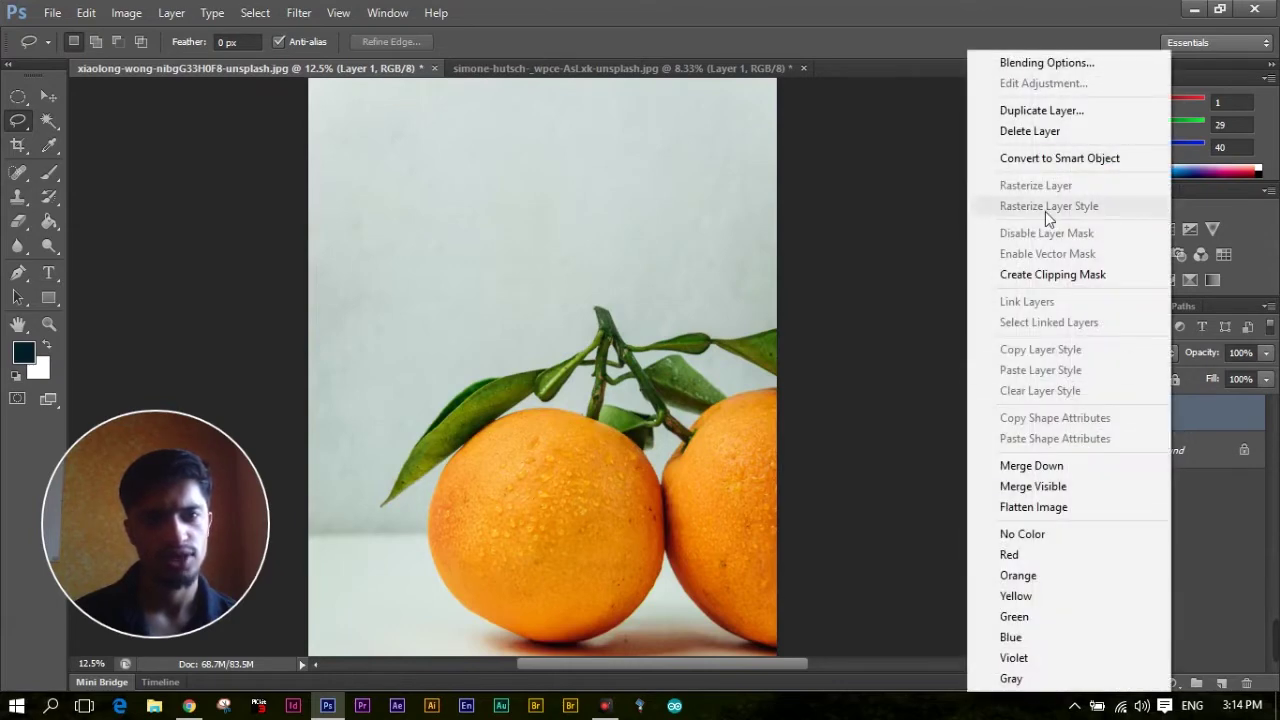
click(1062, 130)
click(591, 280)
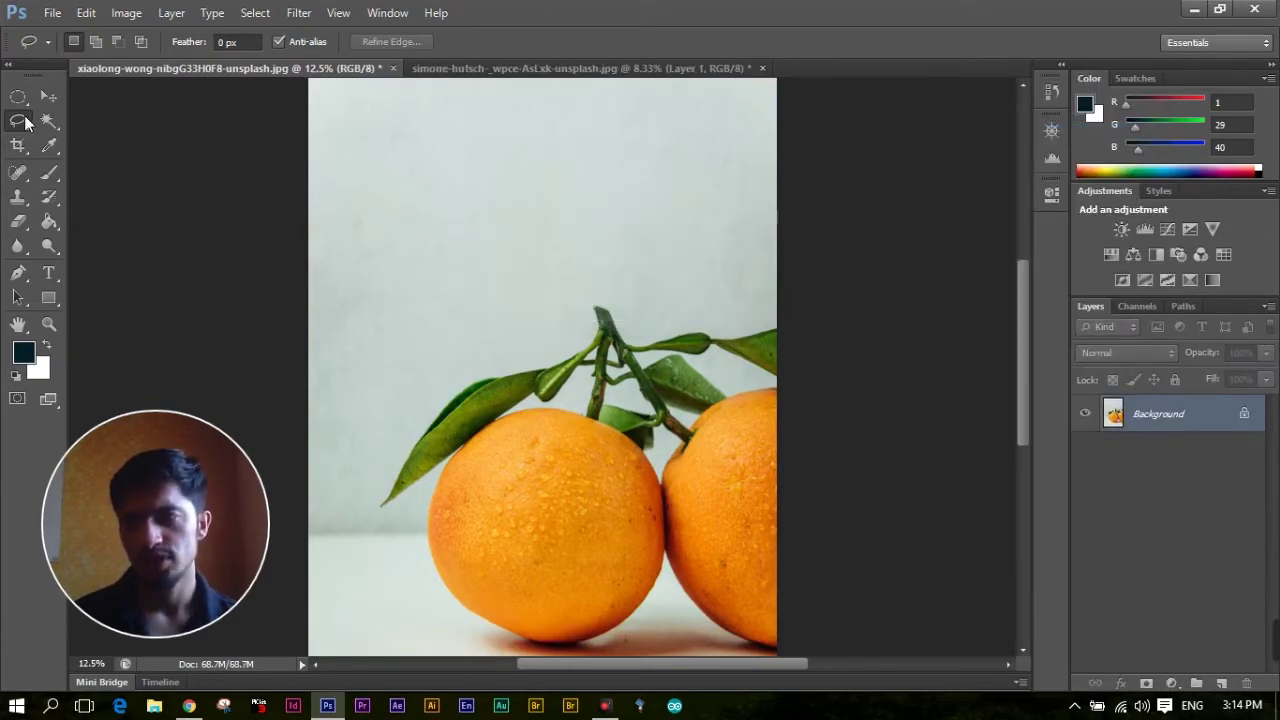
right_click(26, 122)
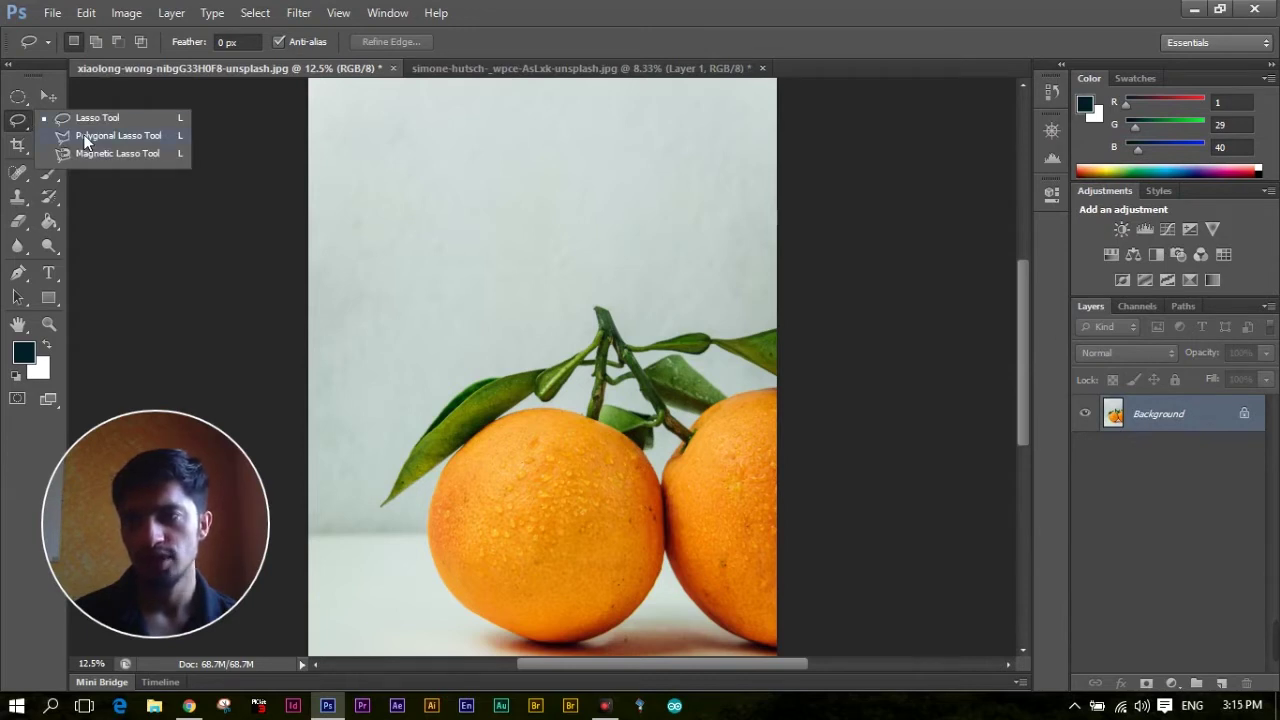
click(150, 136)
click(331, 221)
click(548, 146)
click(629, 234)
click(404, 335)
click(376, 270)
click(468, 262)
click(374, 243)
click(331, 275)
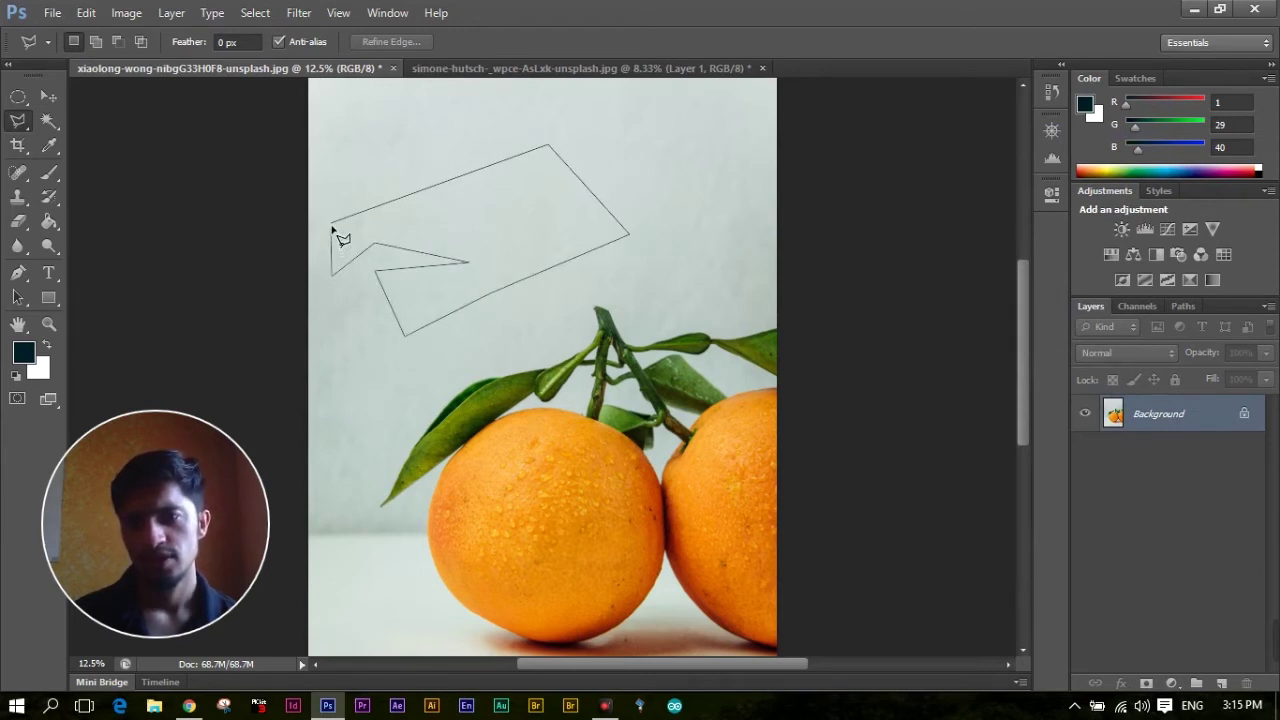
click(331, 220)
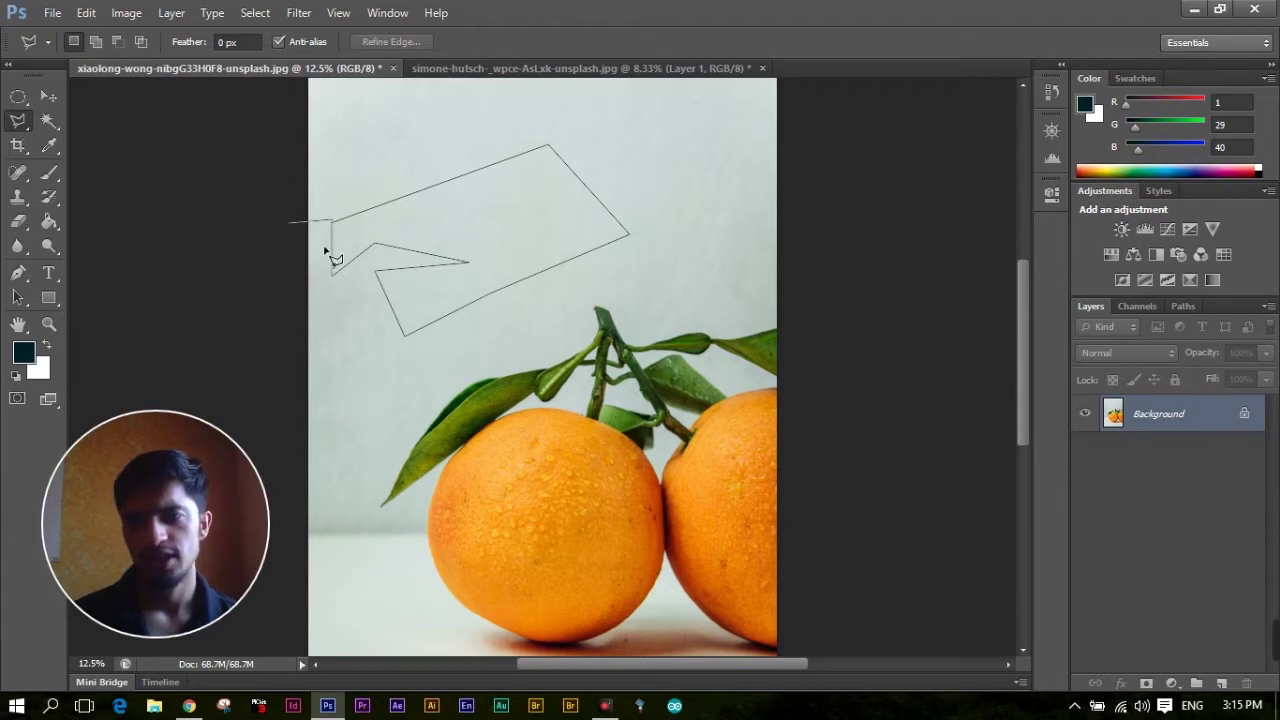
key(Escape)
click(375, 181)
click(528, 181)
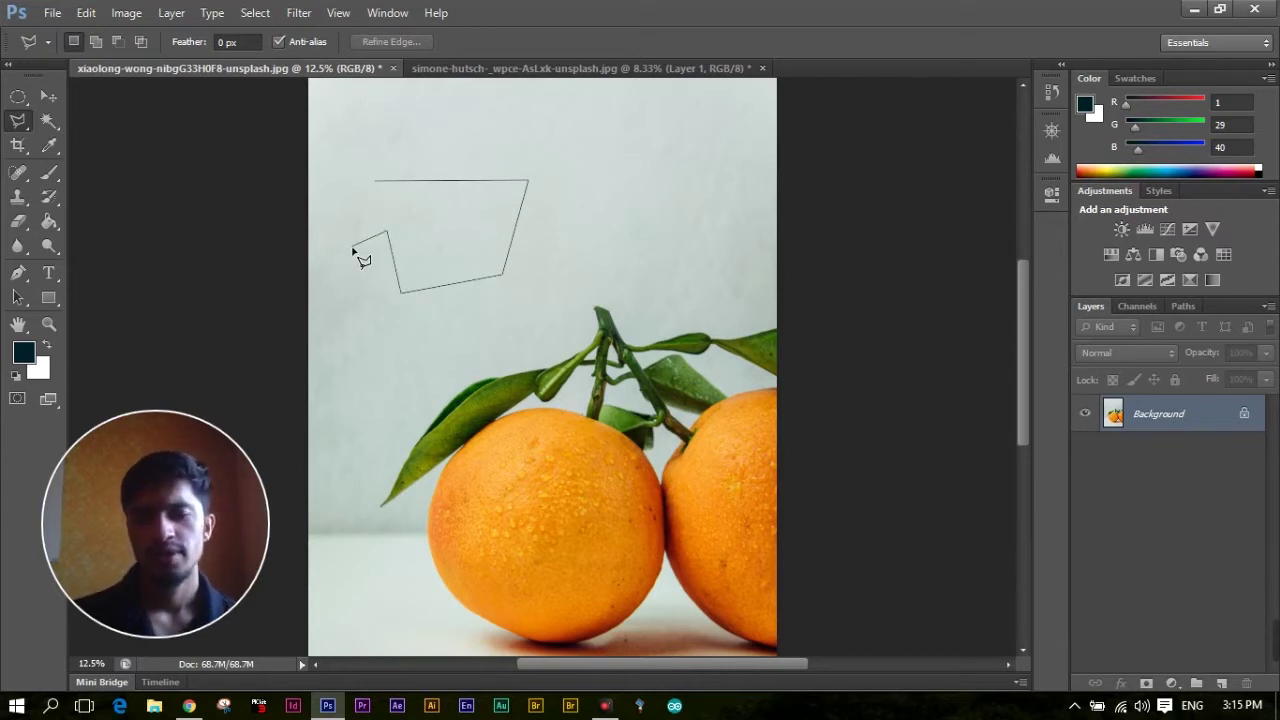
click(453, 282)
click(393, 299)
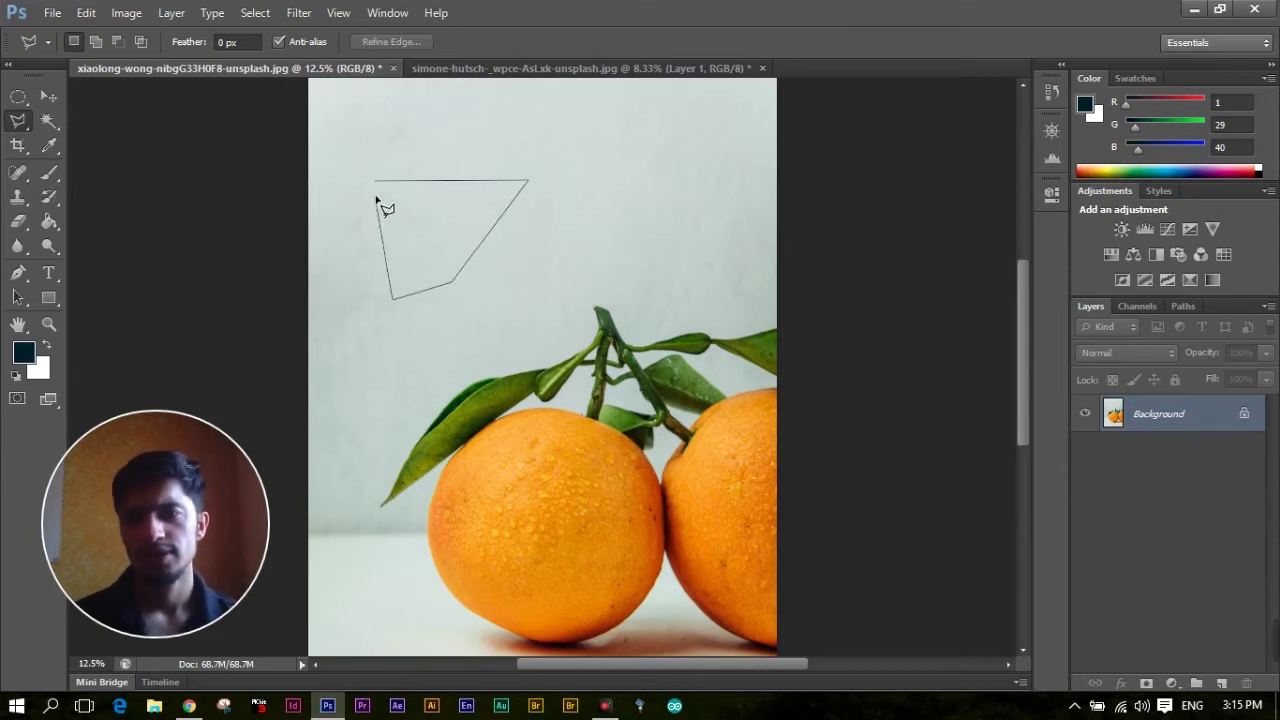
click(378, 186)
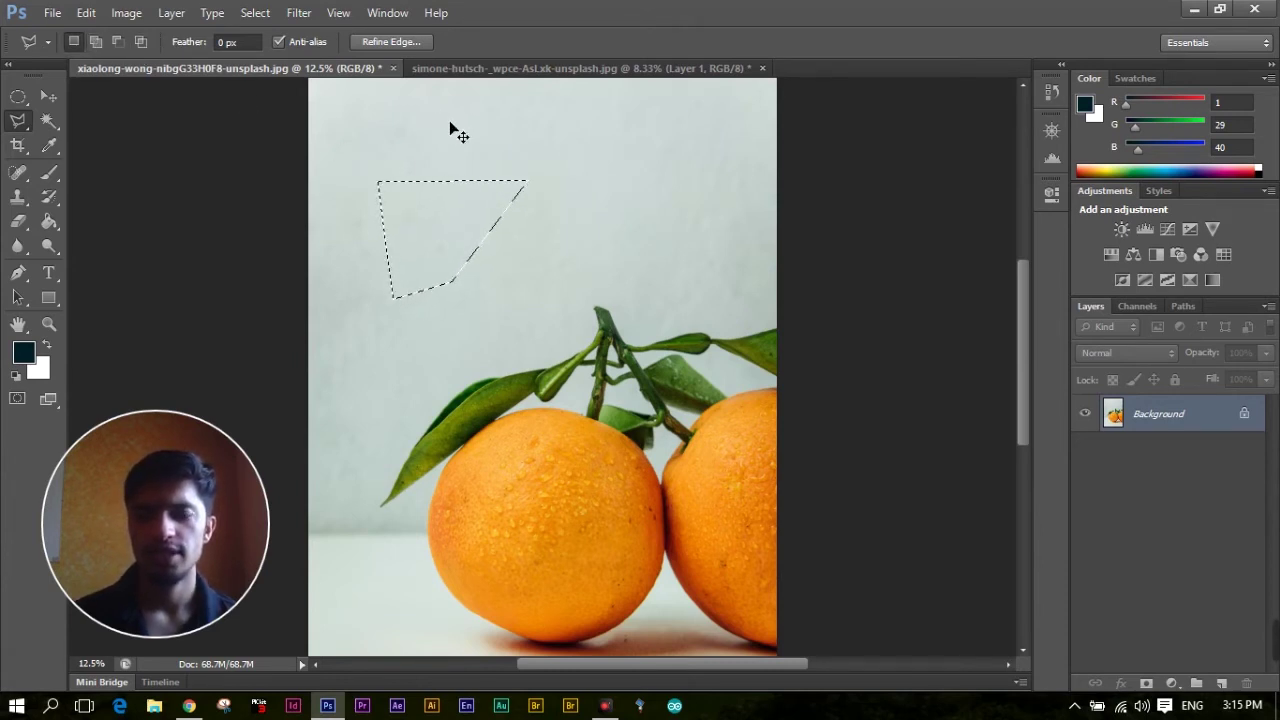
key(ctrl+d)
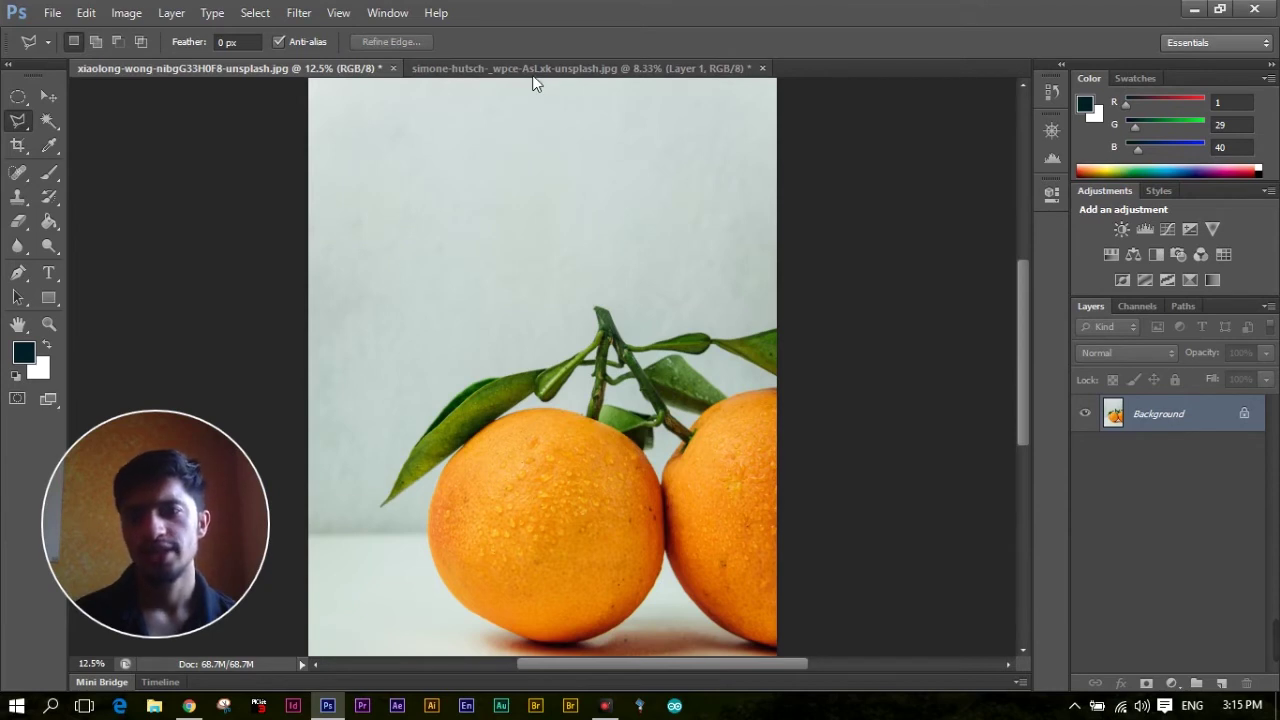
click(534, 72)
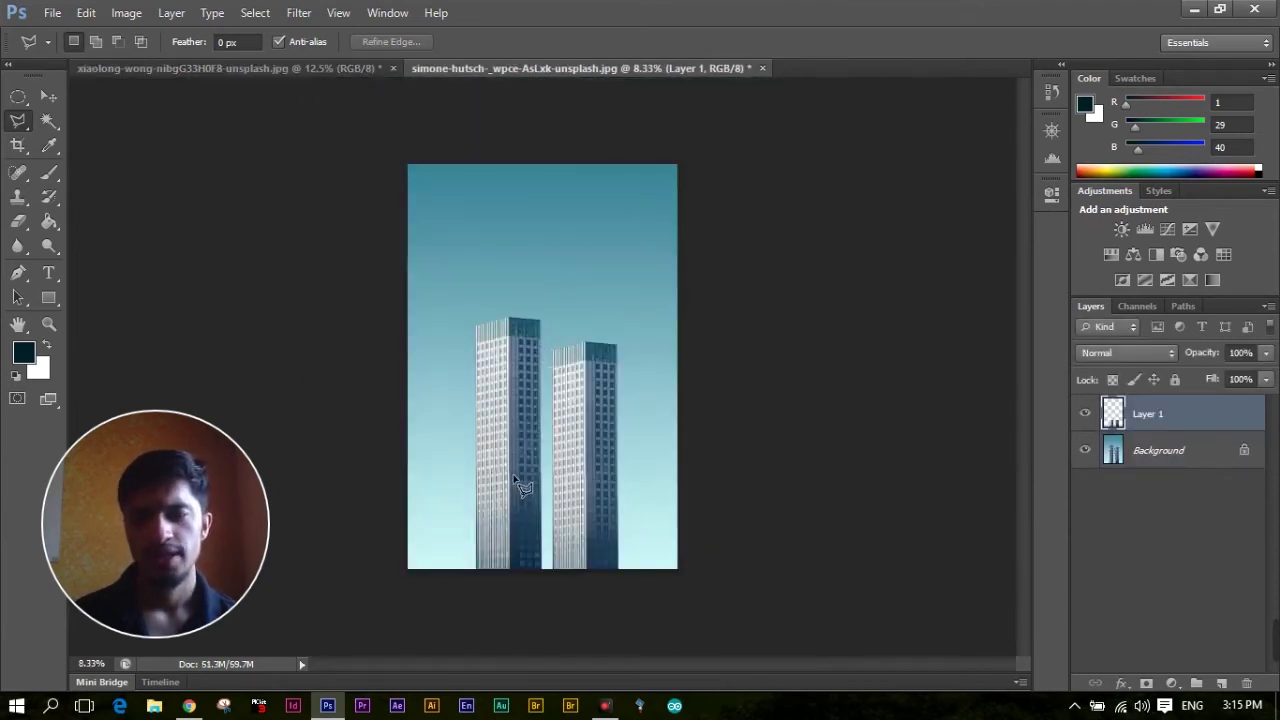
Zoom into the towers photo and start a polygonal outline from the left tower's base to its roof.
key(ctrl+plus)
key(ctrl+plus)
key(ctrl+plus)
key(ctrl+plus)
mouse_move(480, 537)
mouse_down()
mouse_move(560, 450)
mouse_move(563, 497)
mouse_up()
click(445, 481)
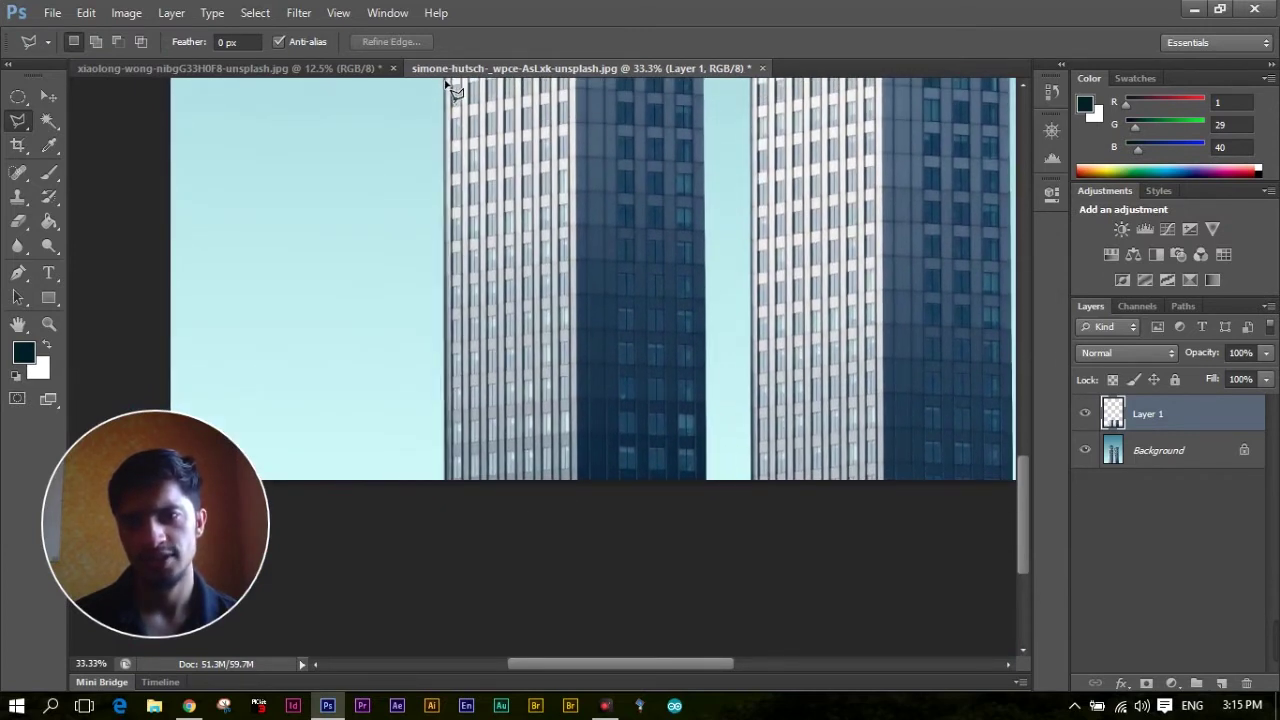
drag(492, 163, 496, 380)
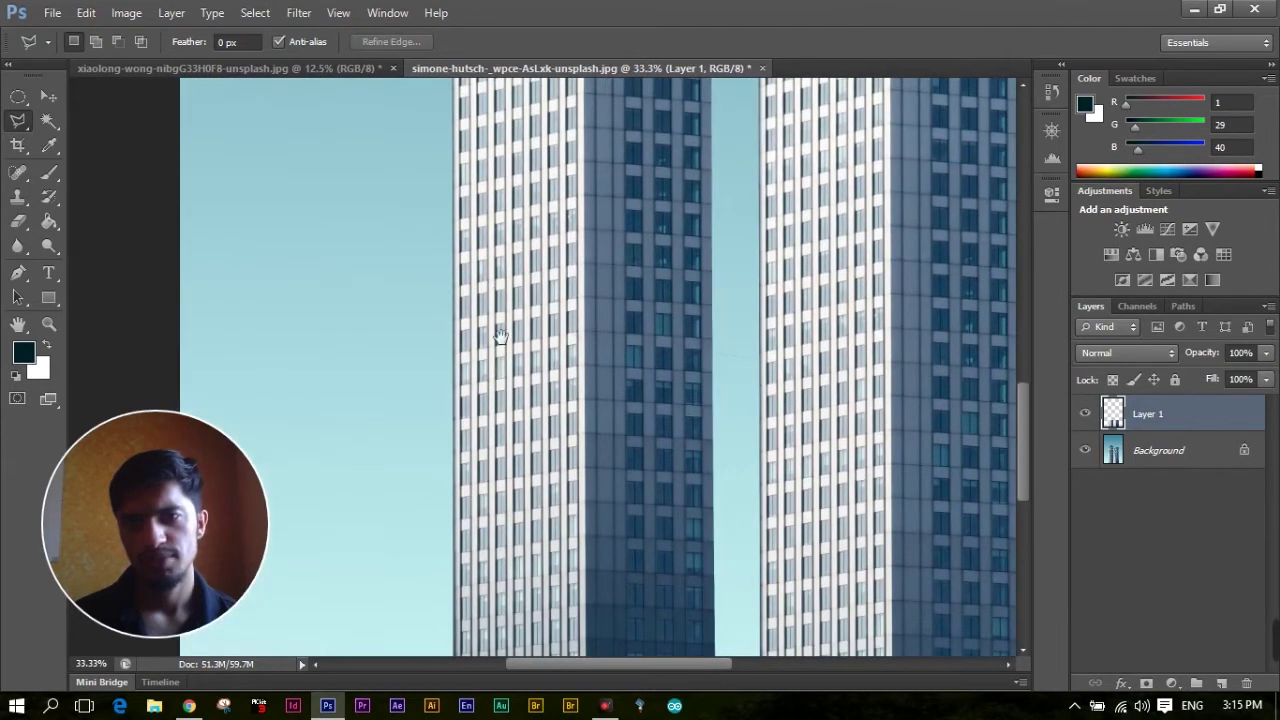
drag(500, 110, 507, 245)
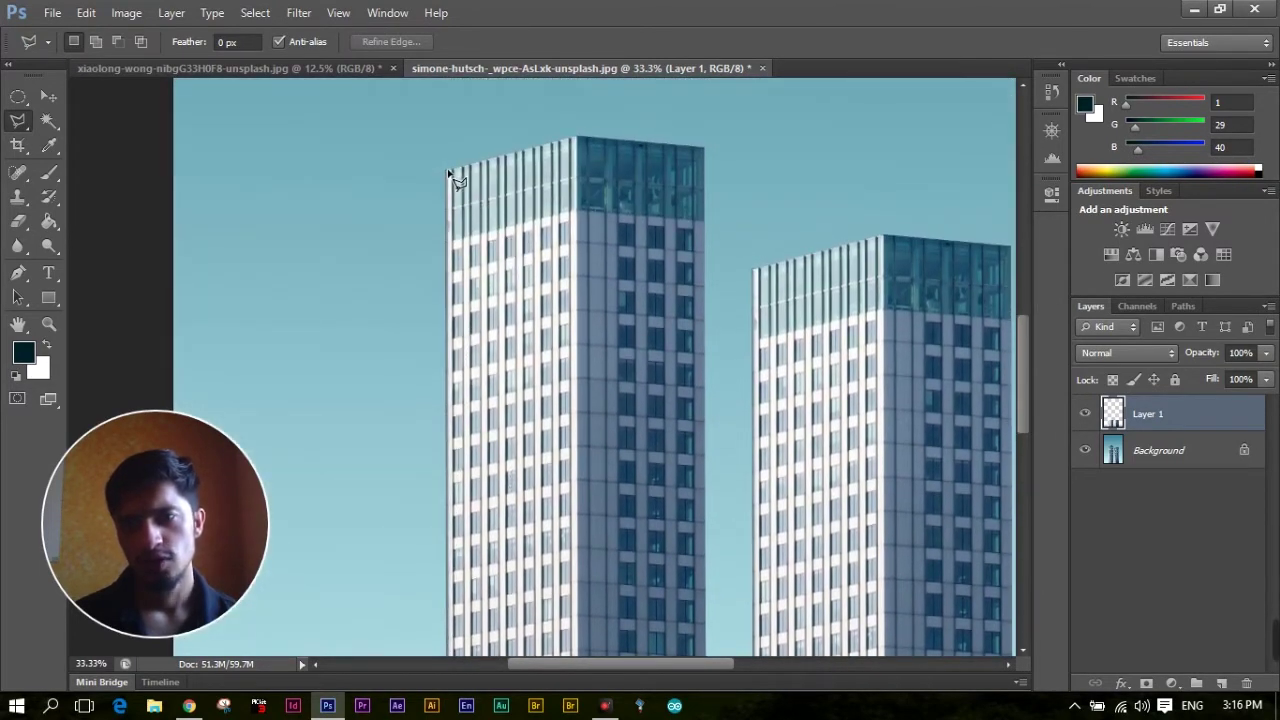
click(578, 137)
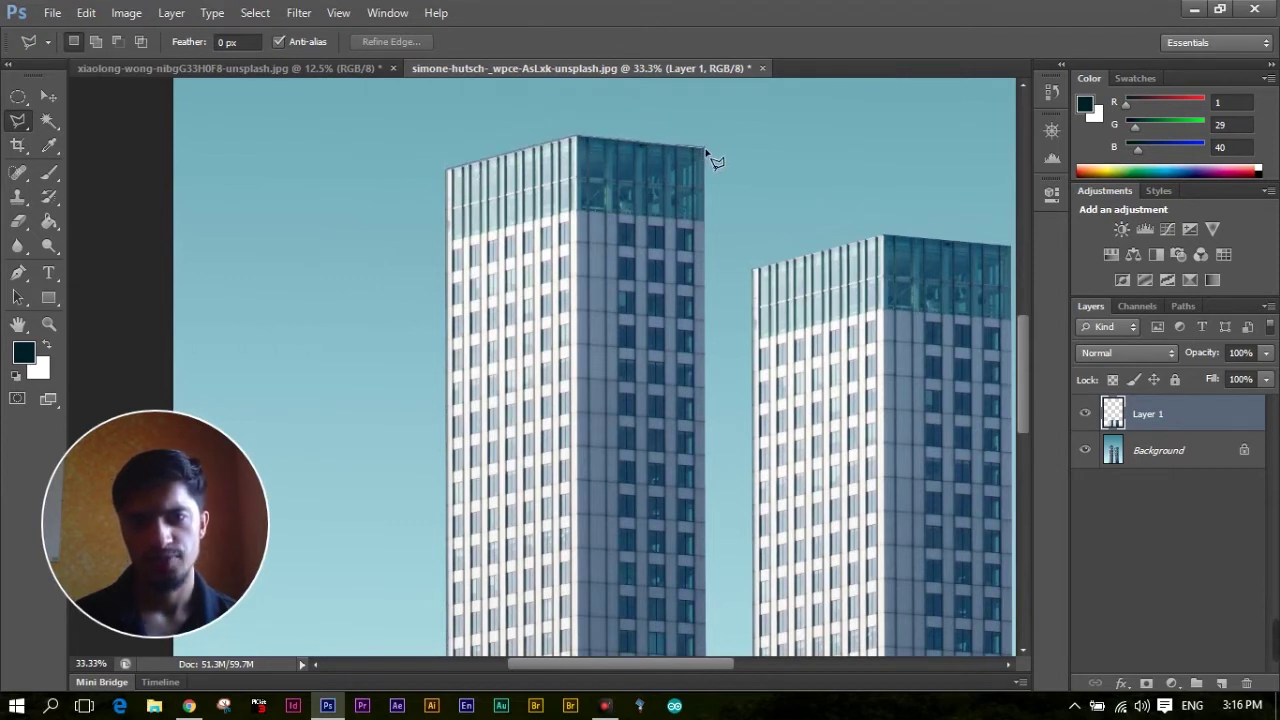
Close the left tower's outline at its bottom corners and set the lasso to Add to selection.
scroll(711, 220, down, 5)
scroll(657, 214, right, 2)
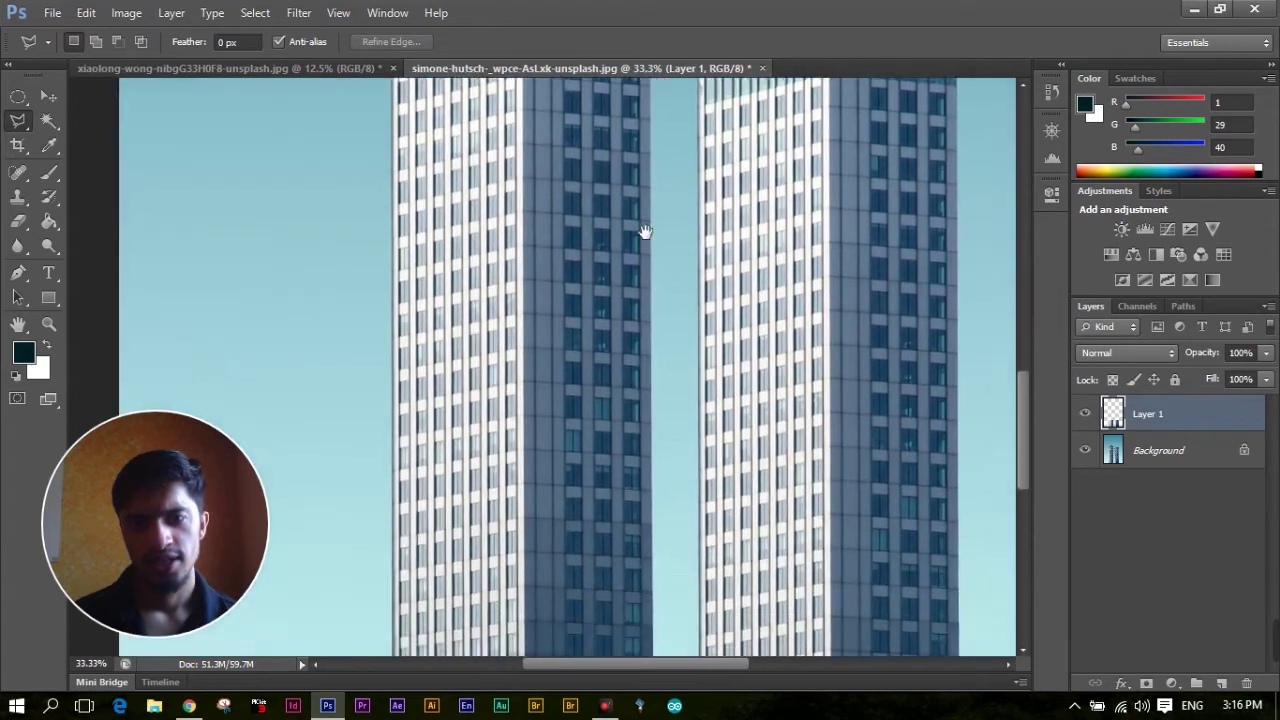
scroll(585, 300, down, 3)
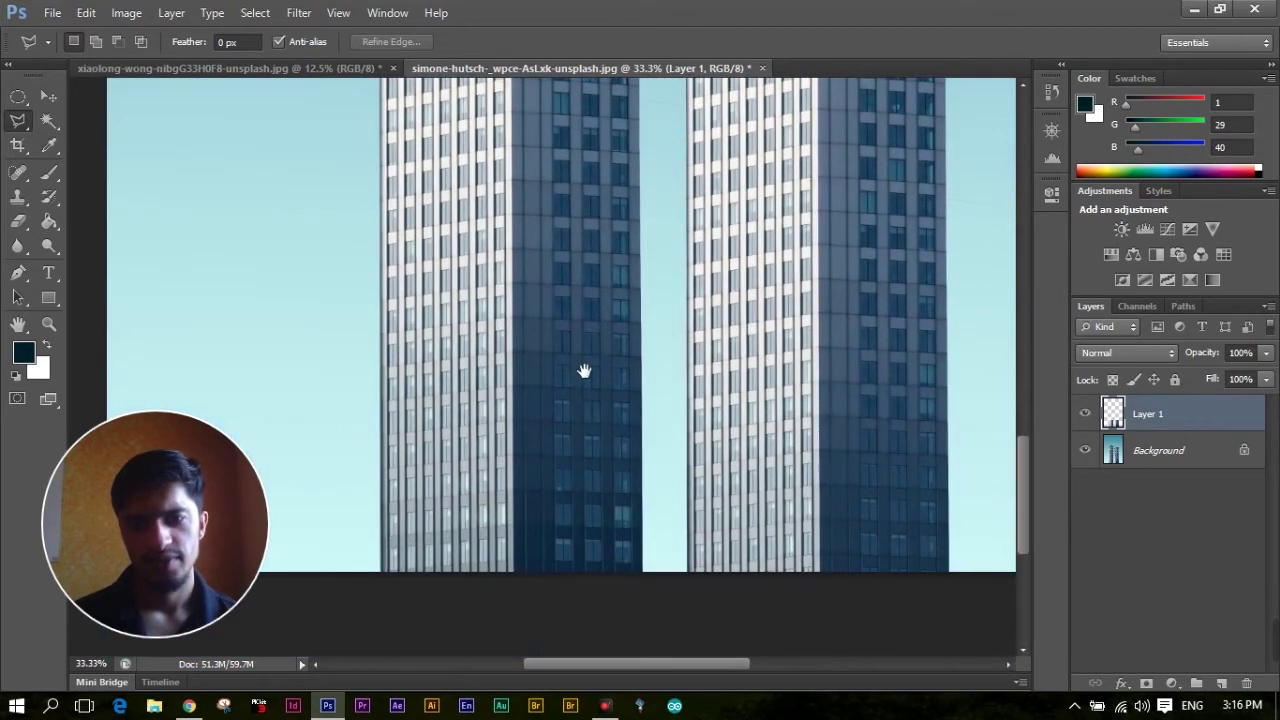
click(643, 574)
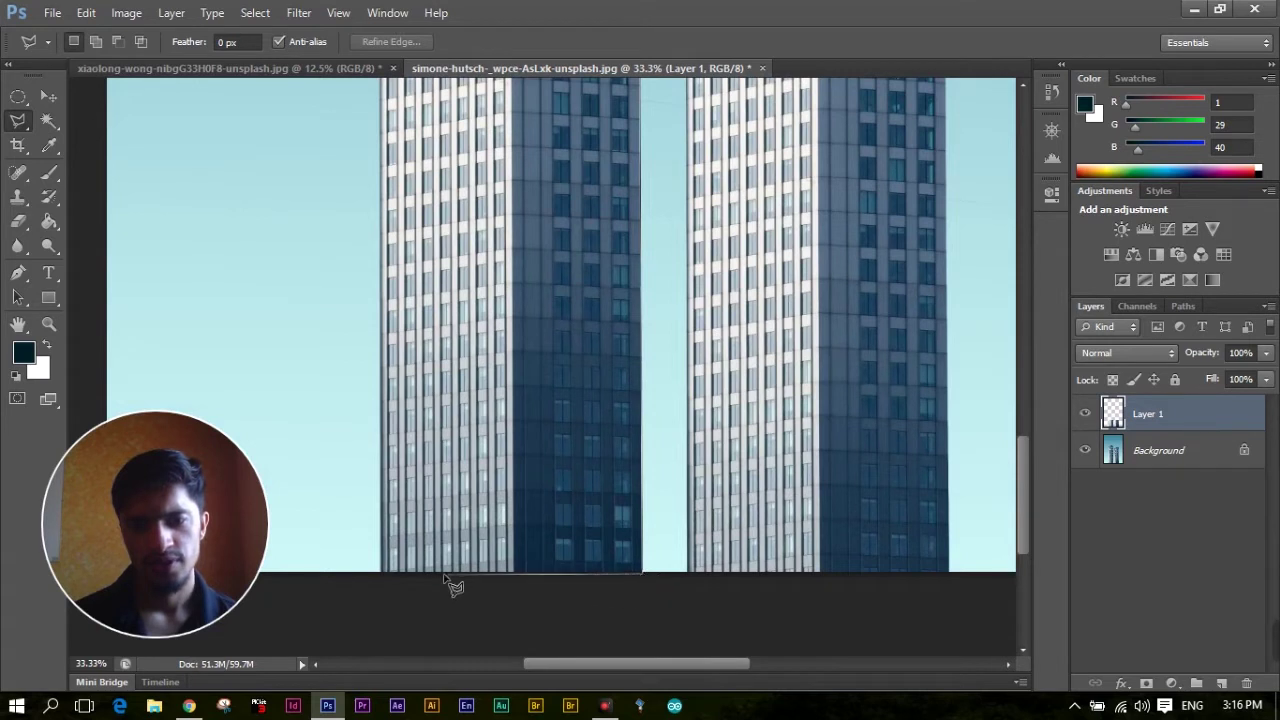
click(383, 578)
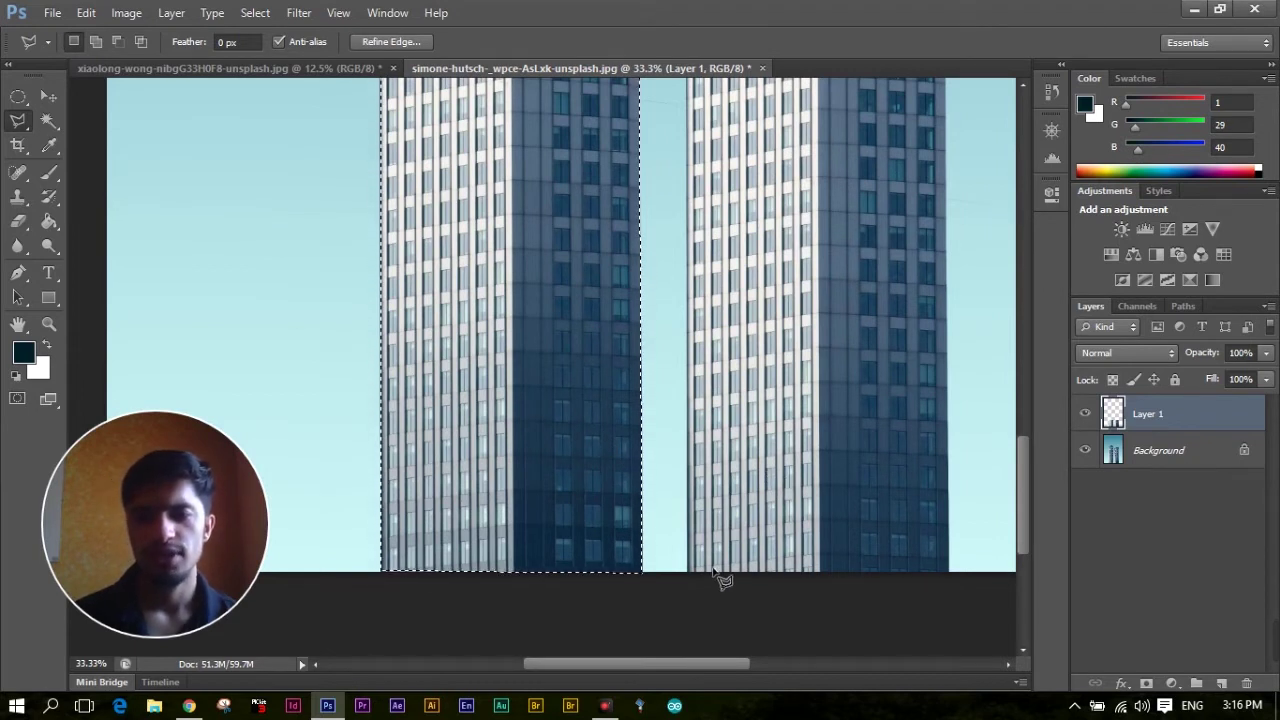
key(shift)
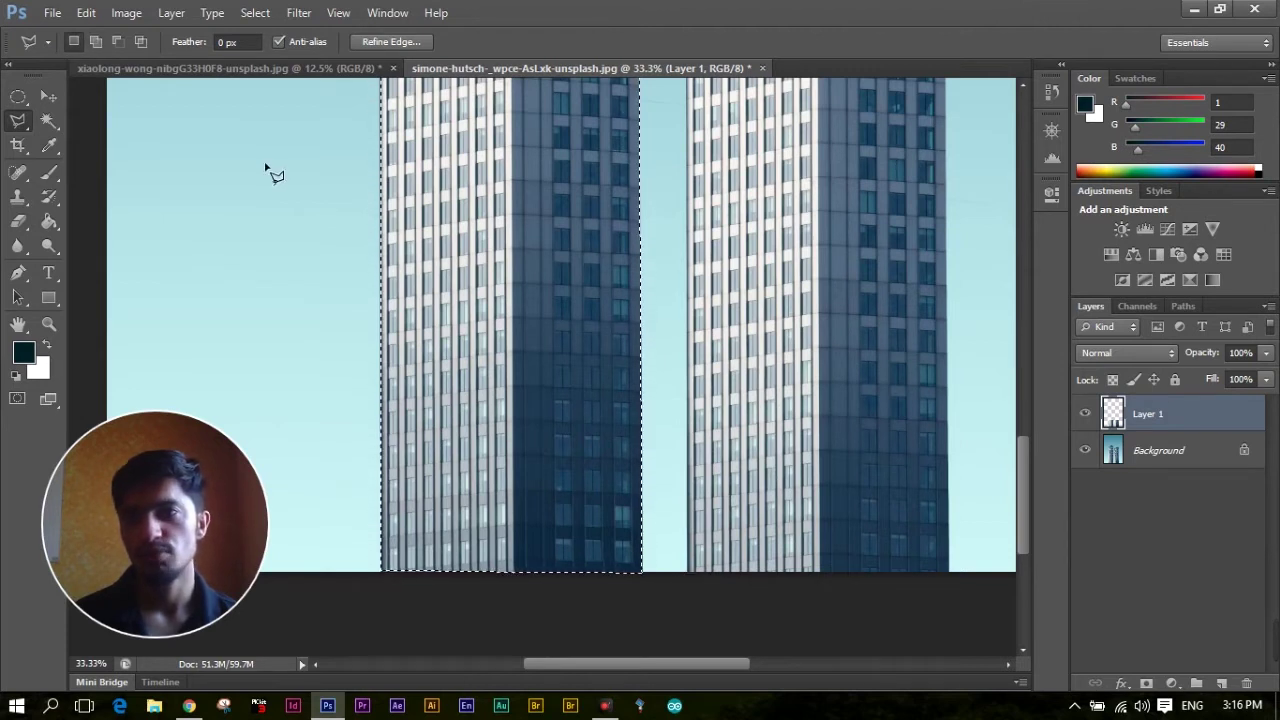
click(97, 42)
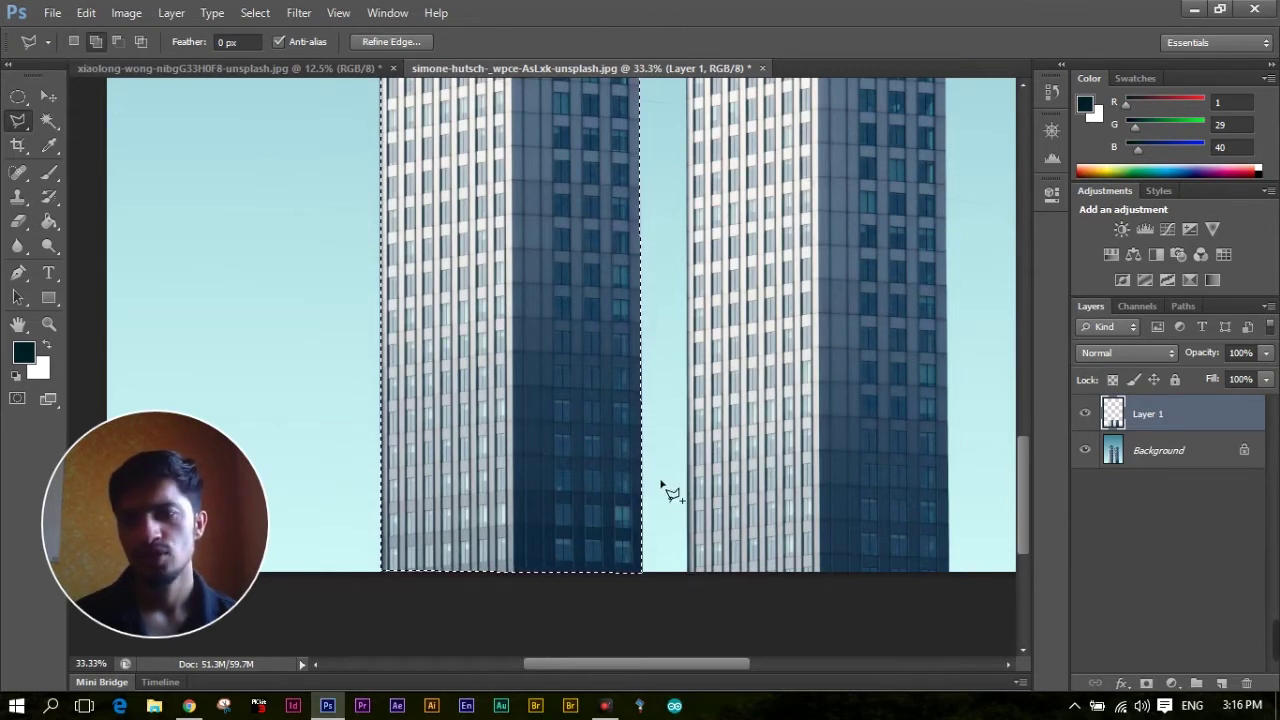
Trace the right tower's corners to add it to the selection, then zoom out.
click(688, 572)
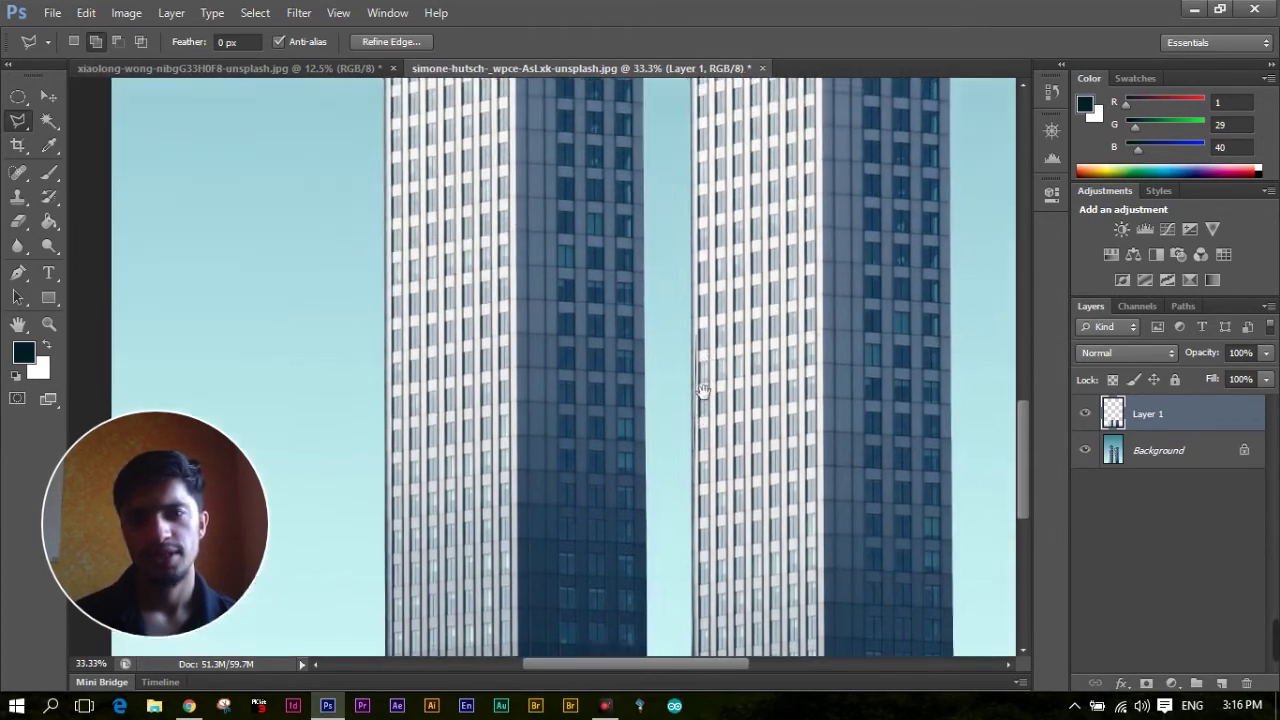
drag(692, 189, 698, 297)
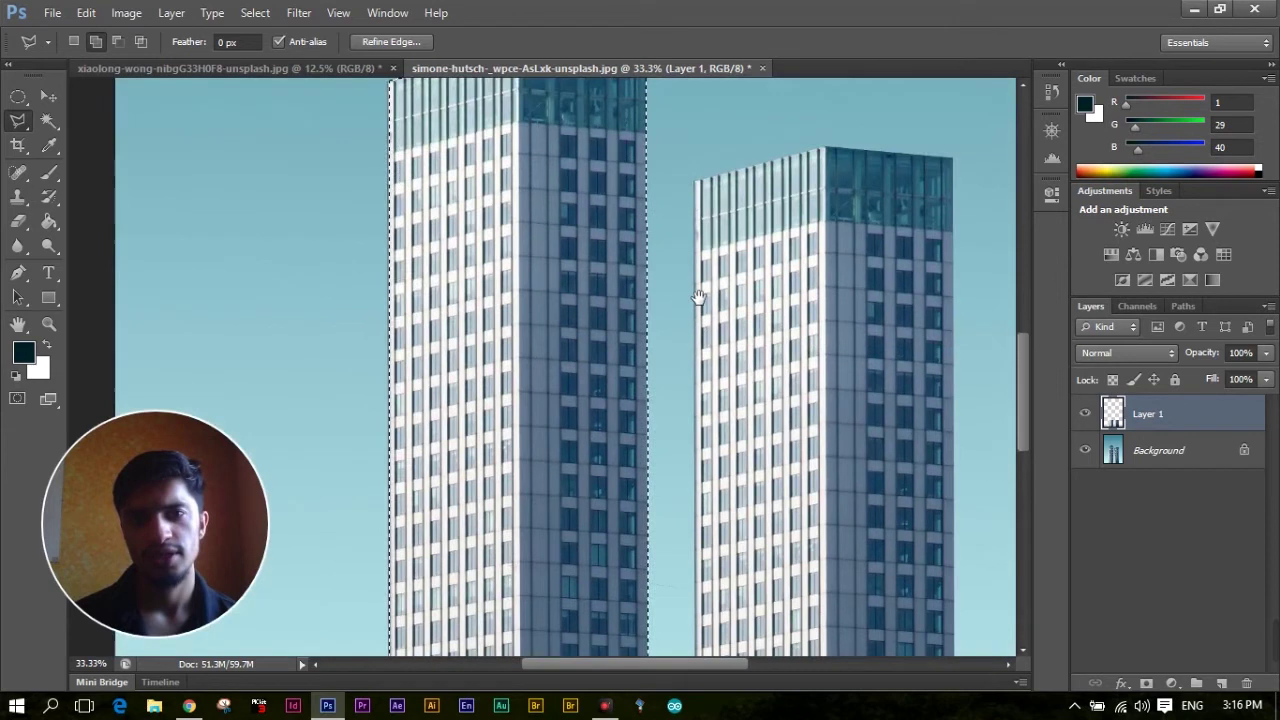
click(697, 185)
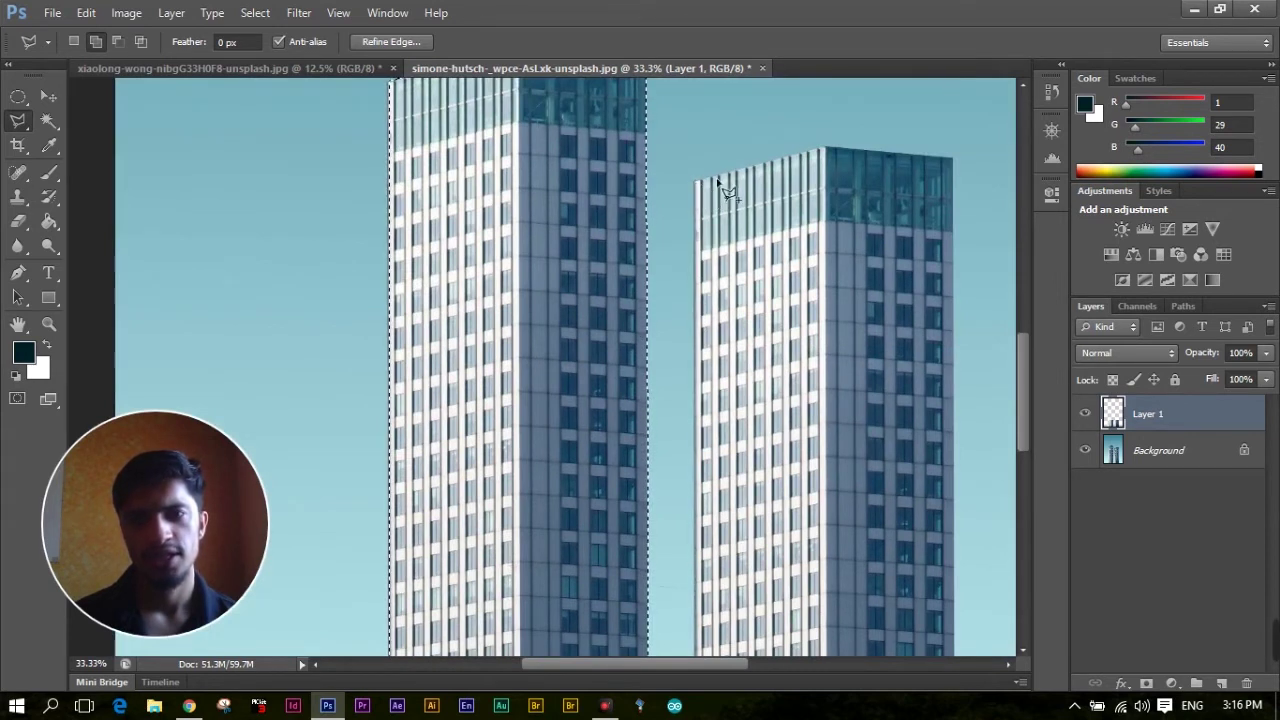
click(826, 148)
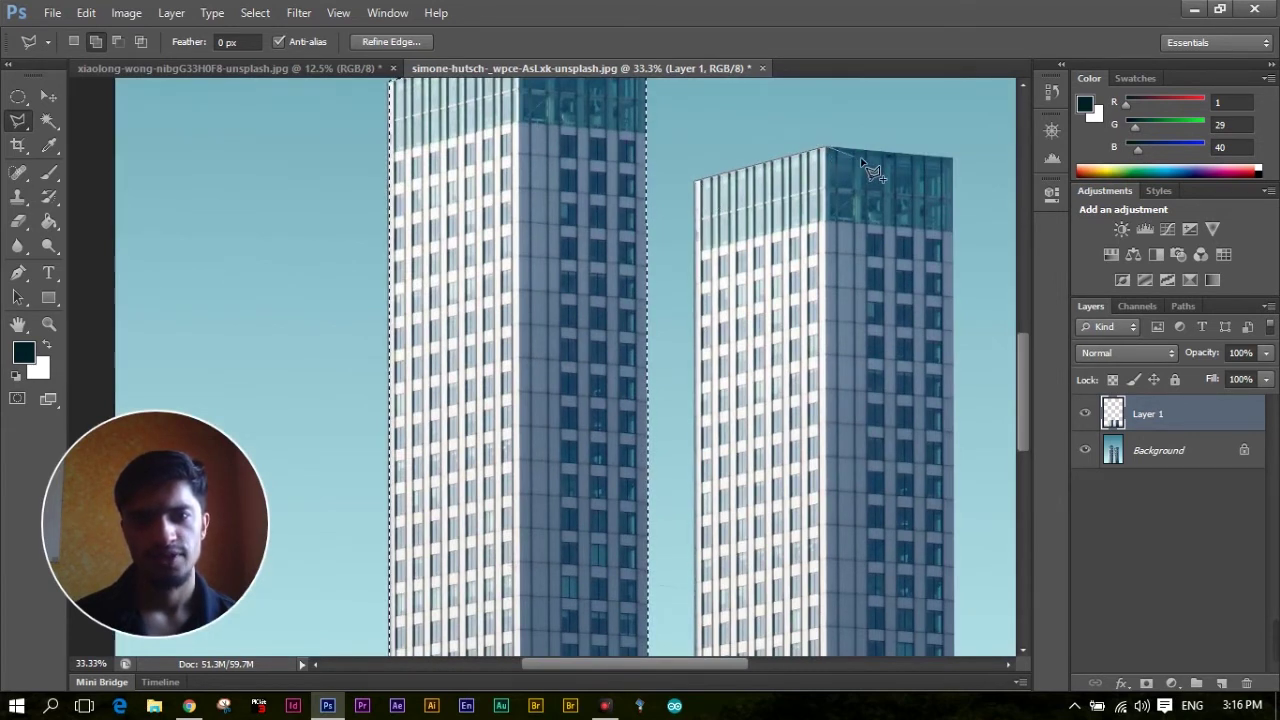
click(955, 160)
drag(955, 459, 862, 259)
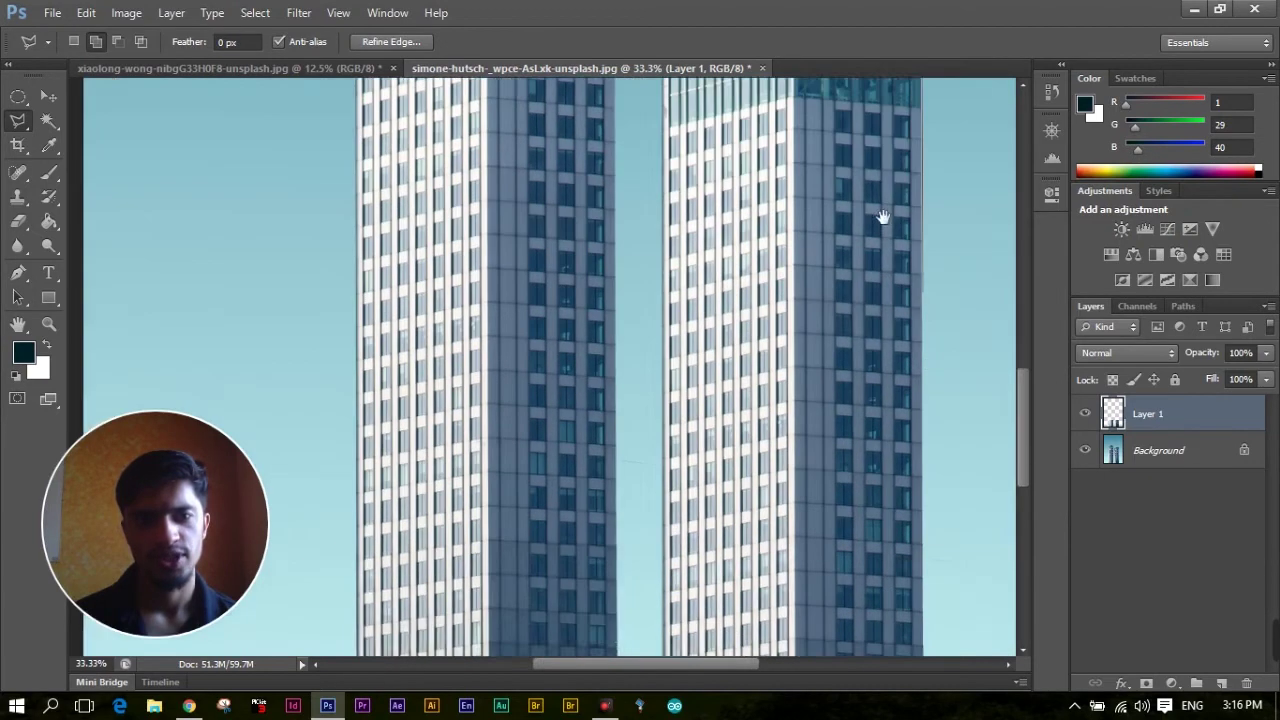
scroll(840, 320, down, 3)
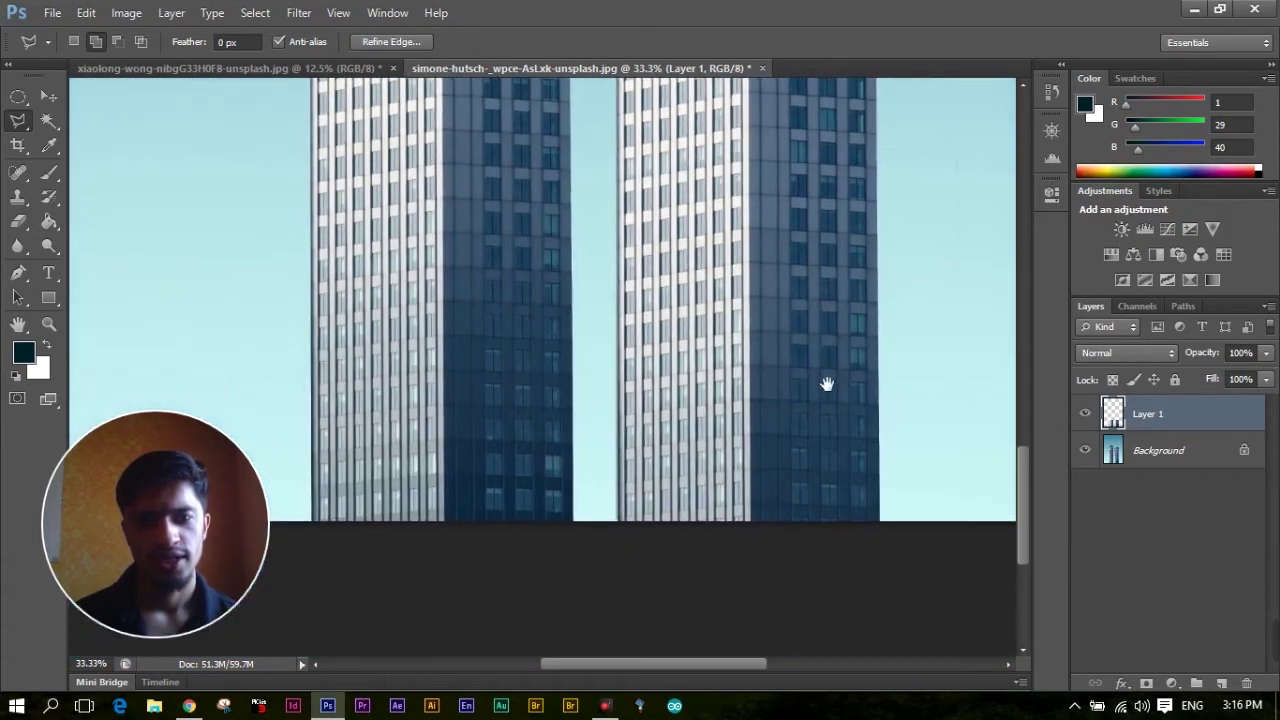
click(879, 521)
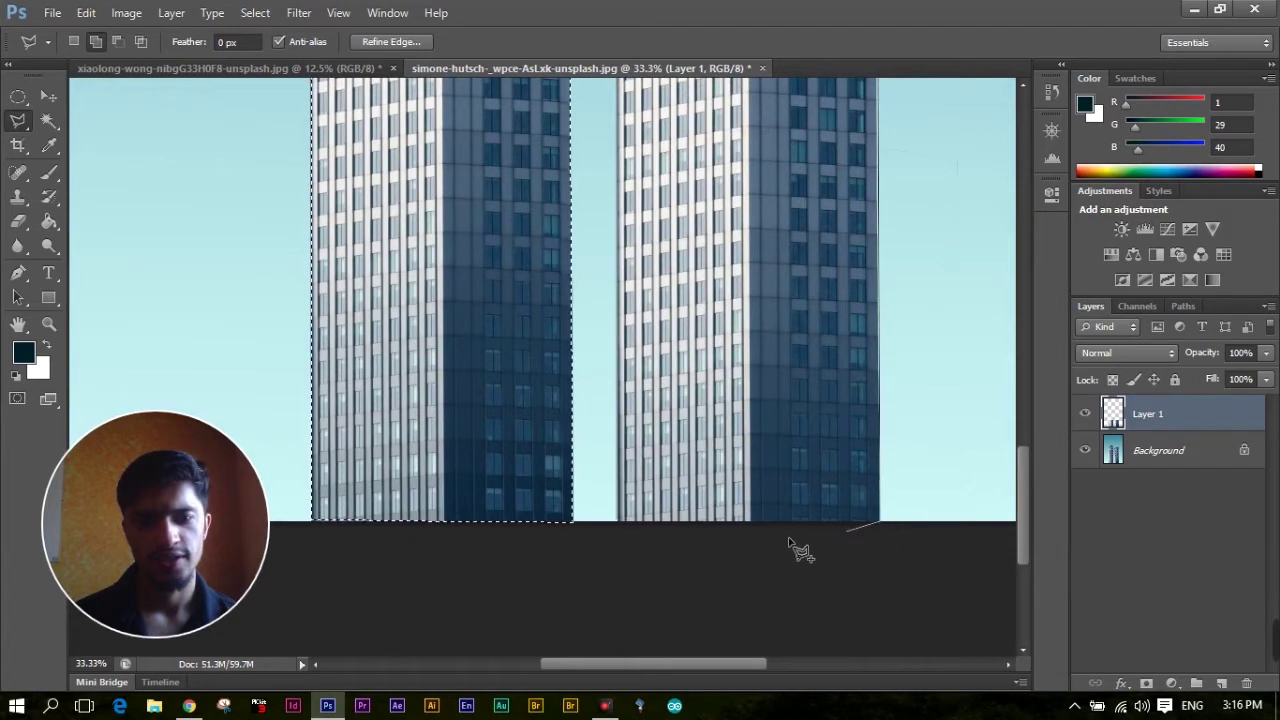
double_click(618, 521)
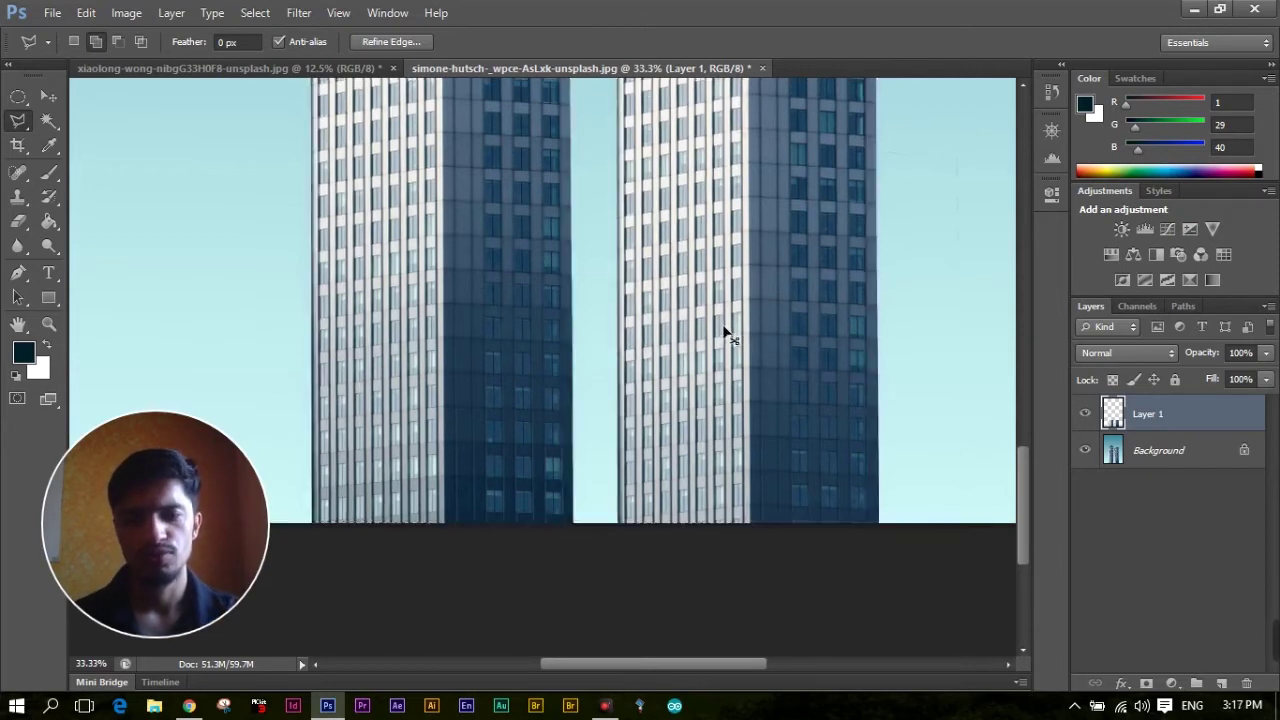
key(ctrl+minus)
key(ctrl+minus)
key(ctrl+minus)
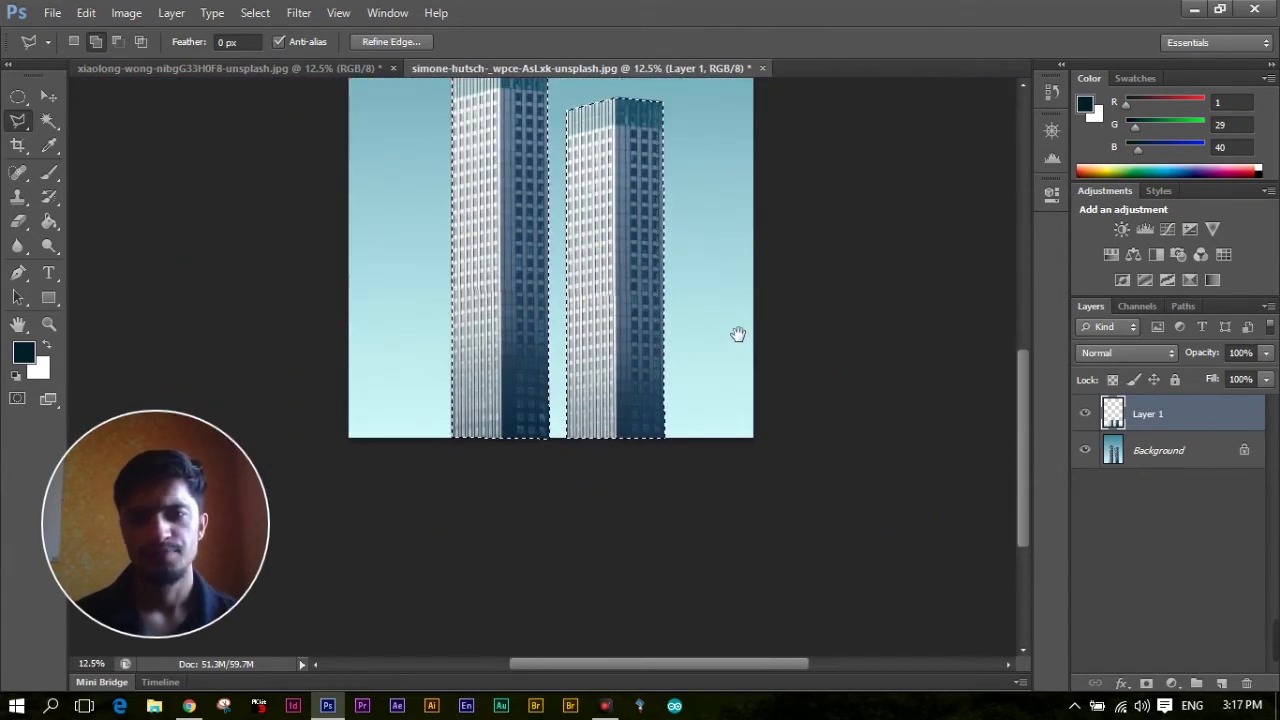
Zoom out to the whole photo and copy the selected towers onto a new Layer 2.
mouse_move(731, 306)
mouse_down()
mouse_move(742, 451)
mouse_move(753, 447)
mouse_up()
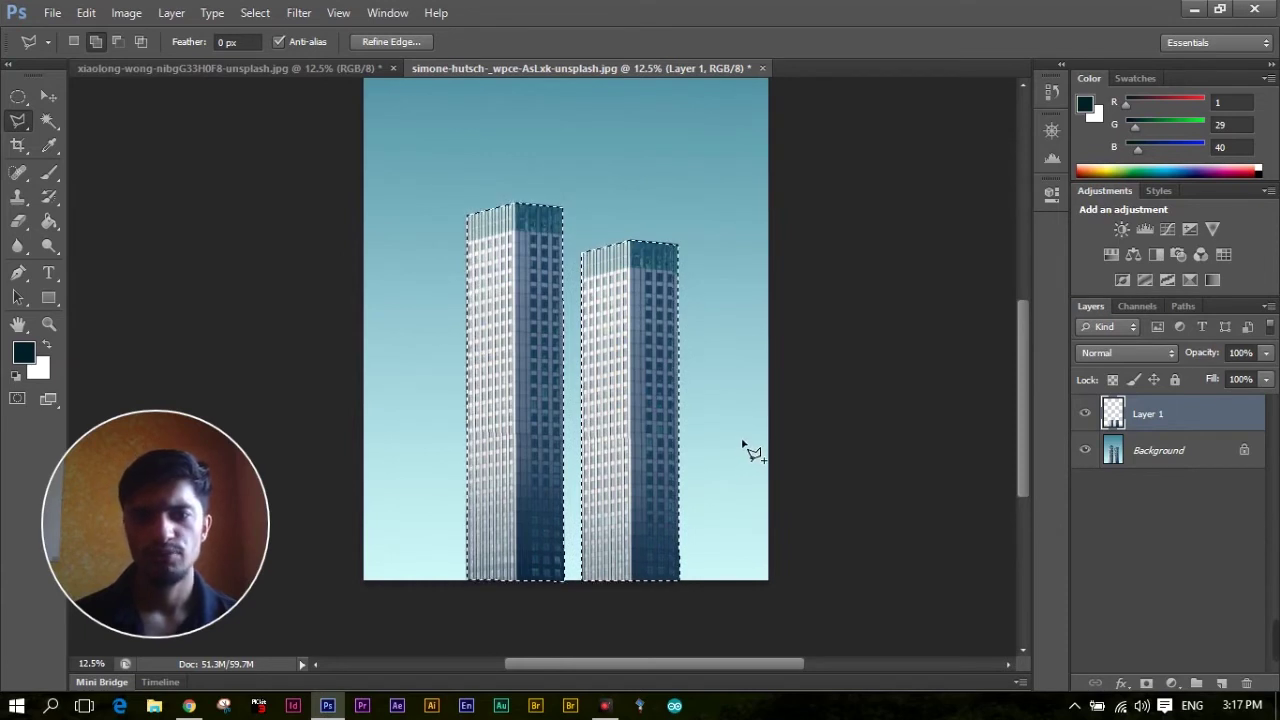
right_click(636, 364)
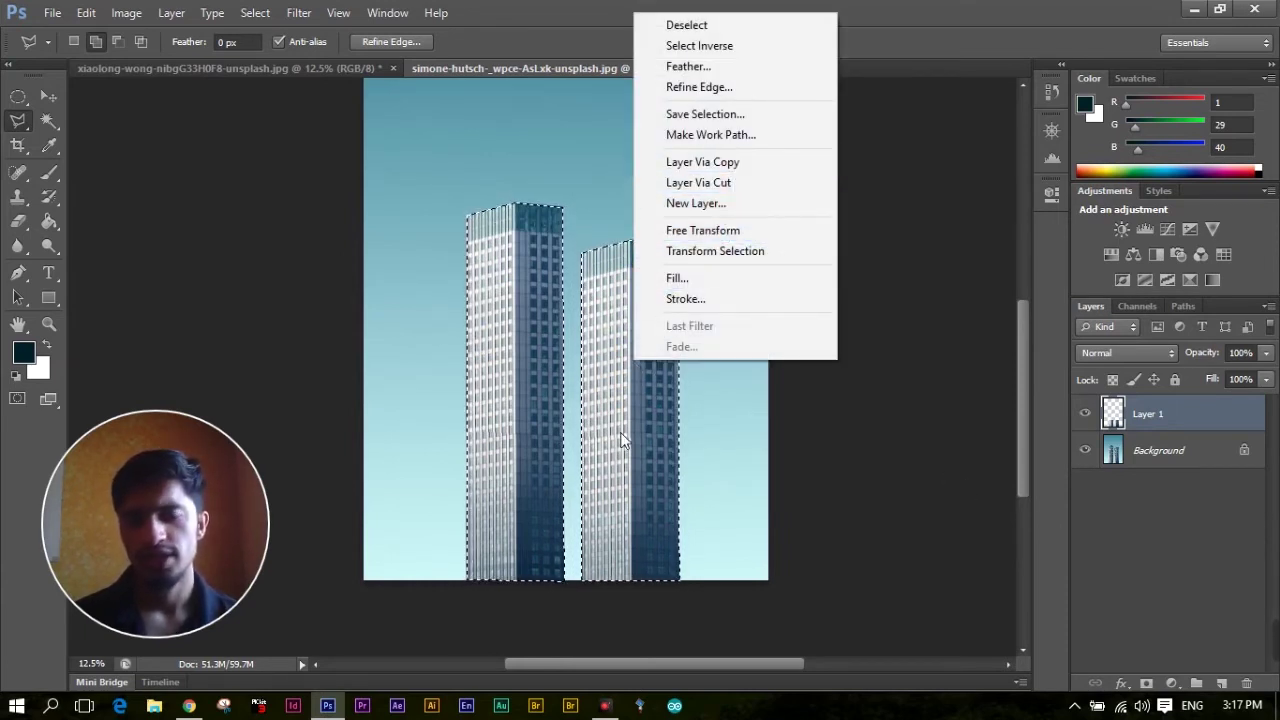
click(623, 455)
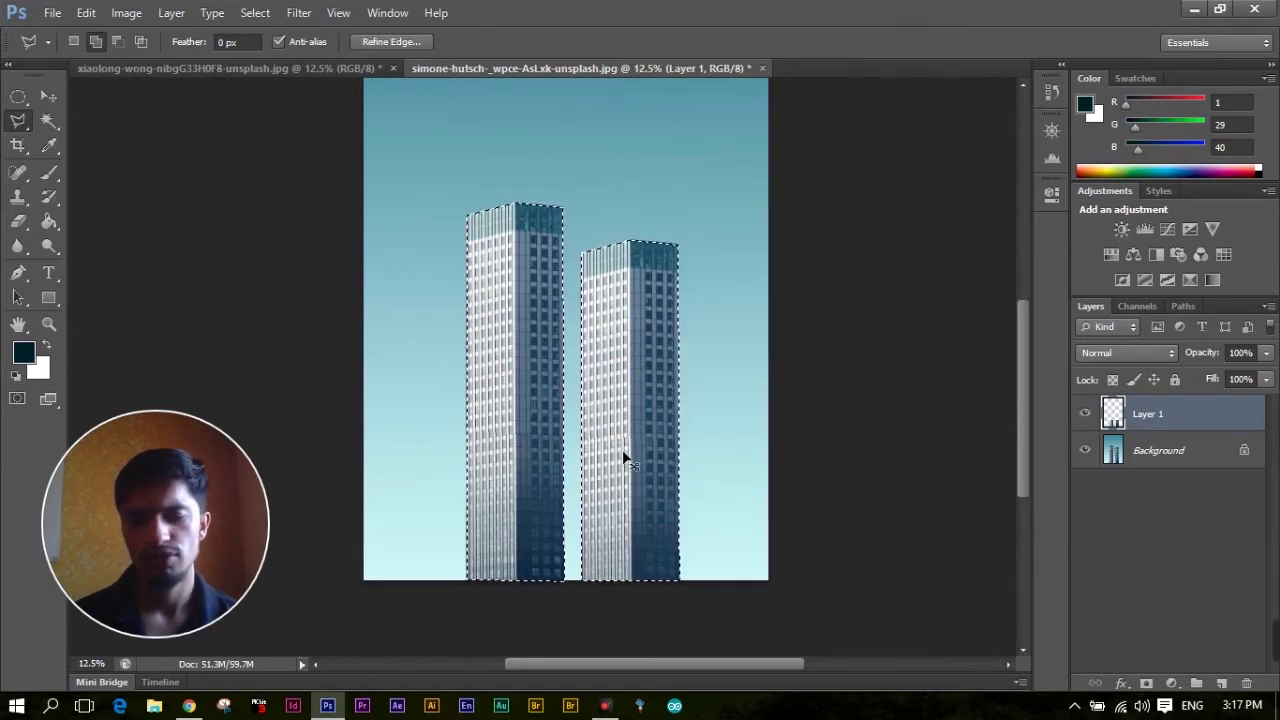
key(ctrl+j)
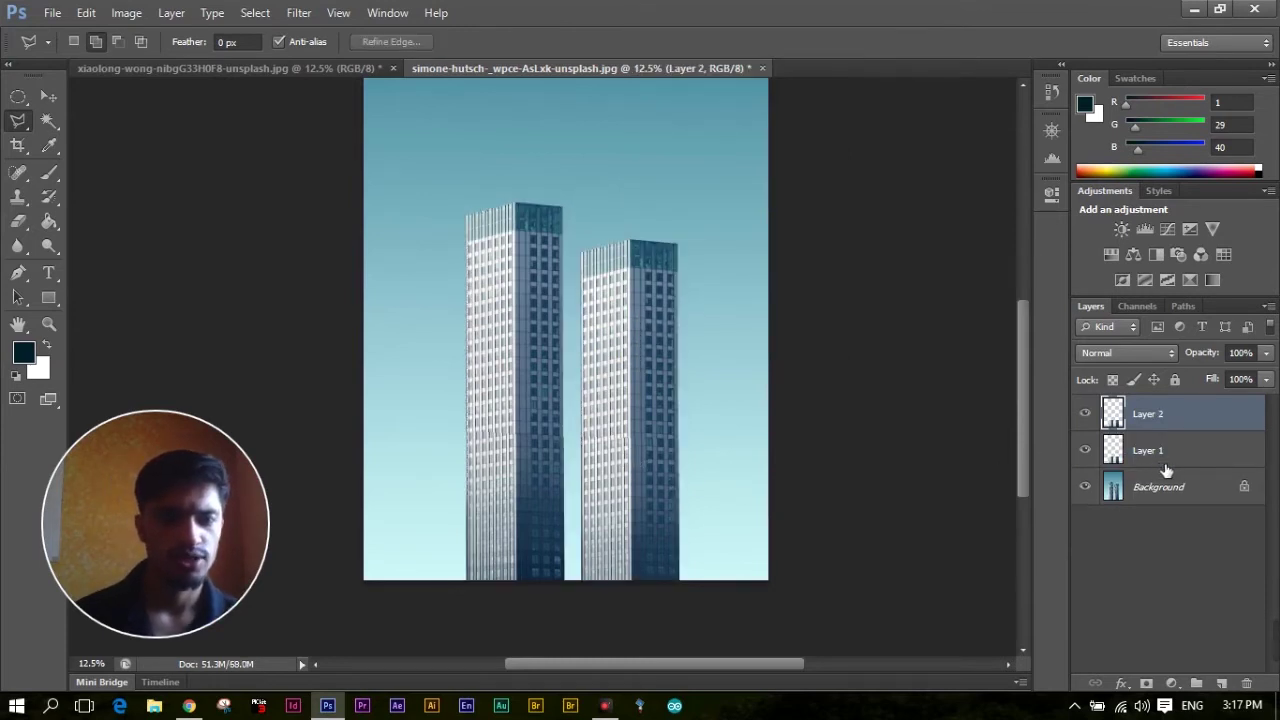
Hide Layer 1 and the Background so only Layer 2 remains visible.
click(1184, 461)
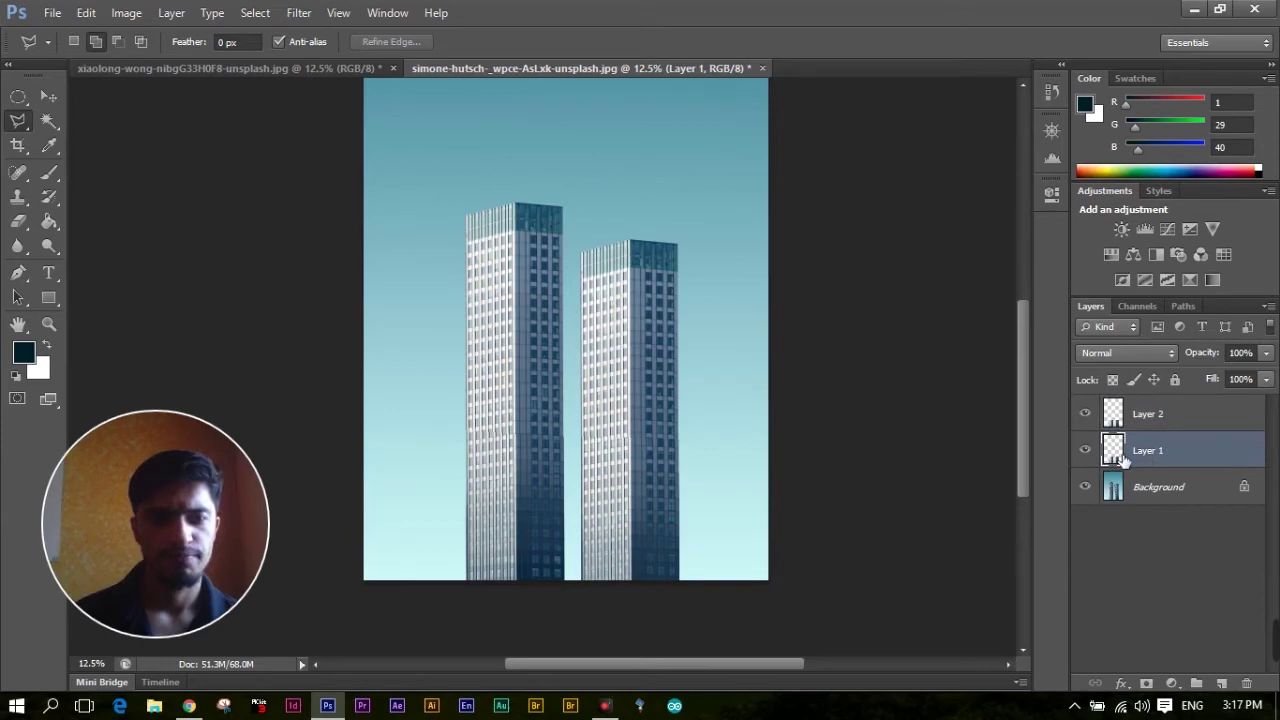
click(1087, 451)
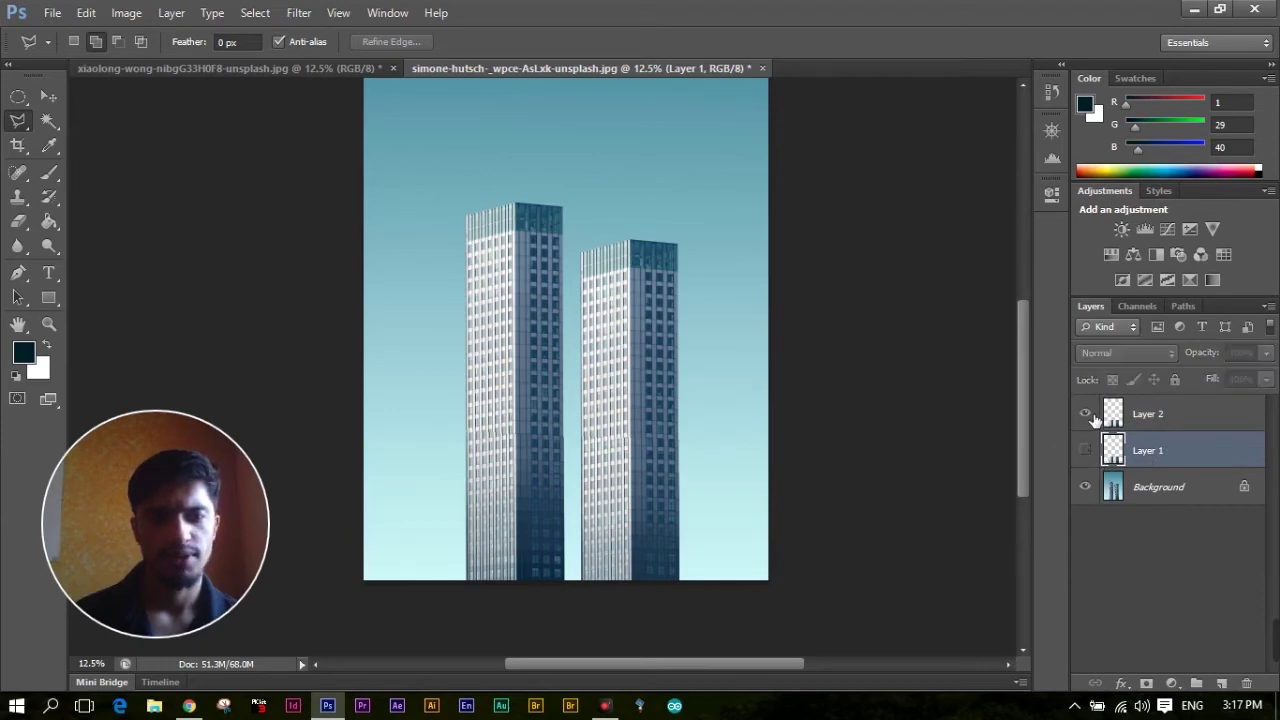
click(1085, 487)
click(1096, 489)
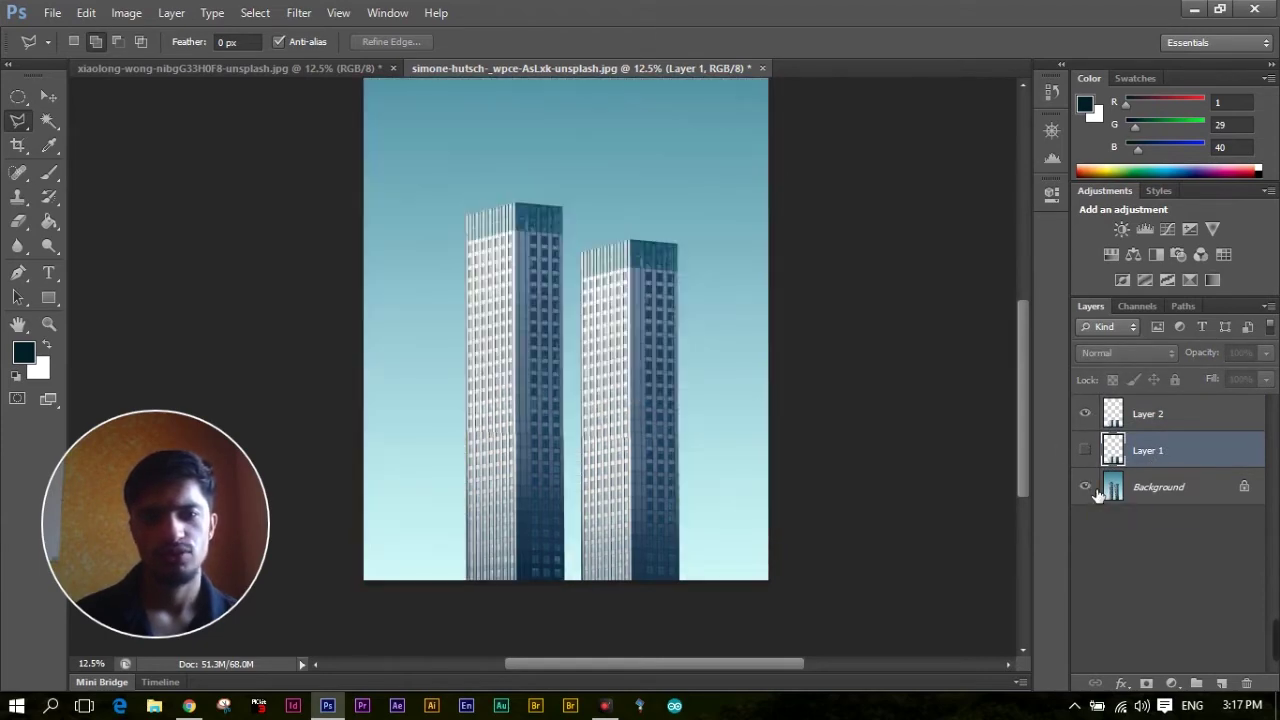
click(1096, 489)
click(1094, 451)
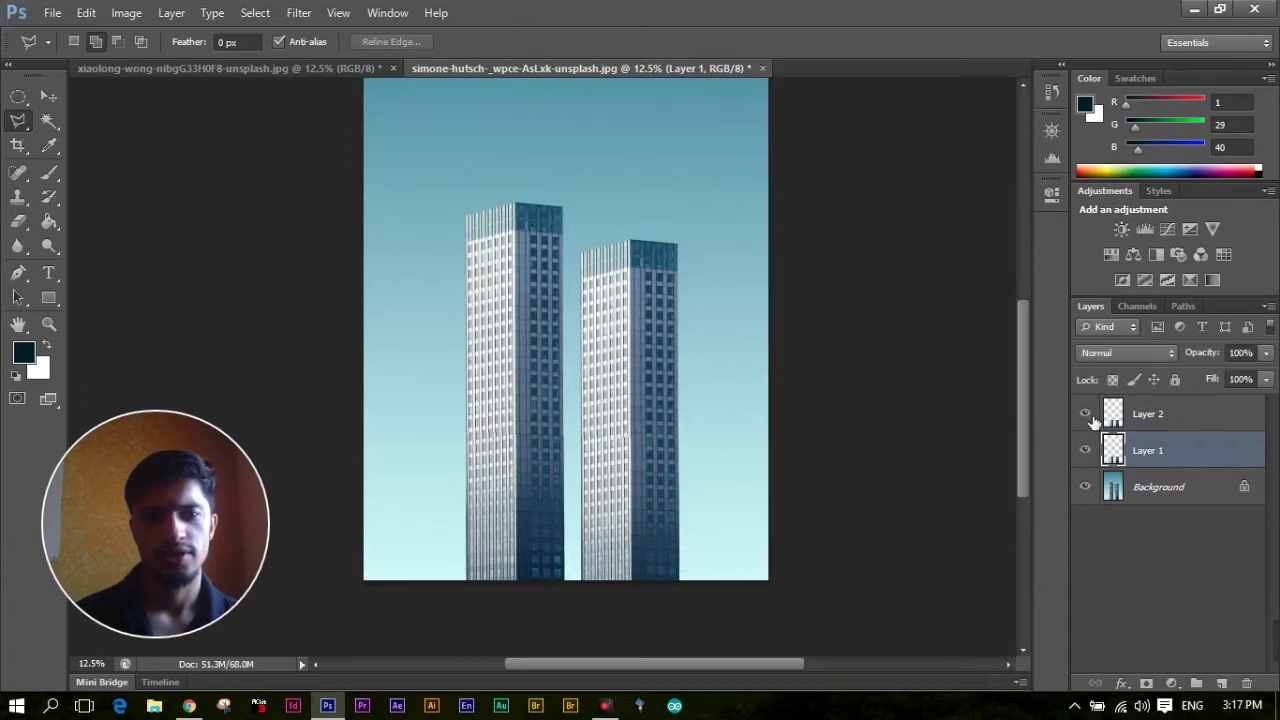
click(1086, 487)
click(1086, 488)
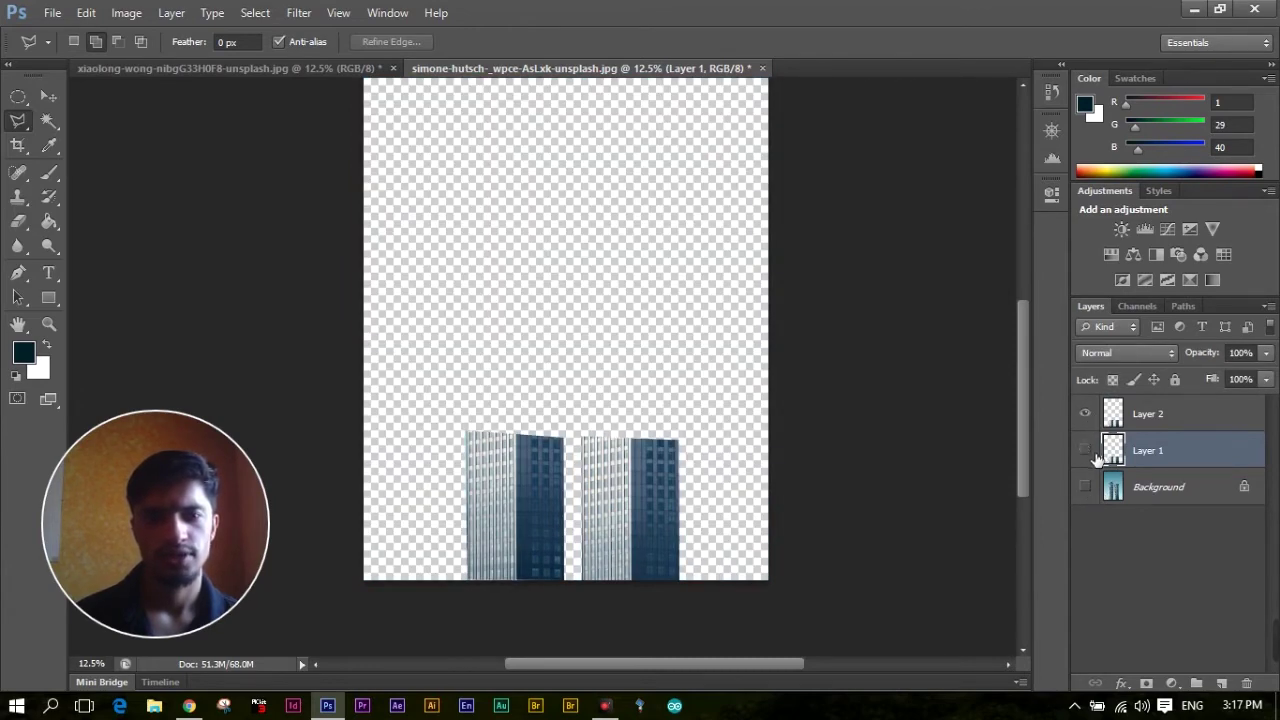
Duplicate Layer 1 as Layer 1 copy, then delete that copy.
right_click(1199, 457)
click(1087, 131)
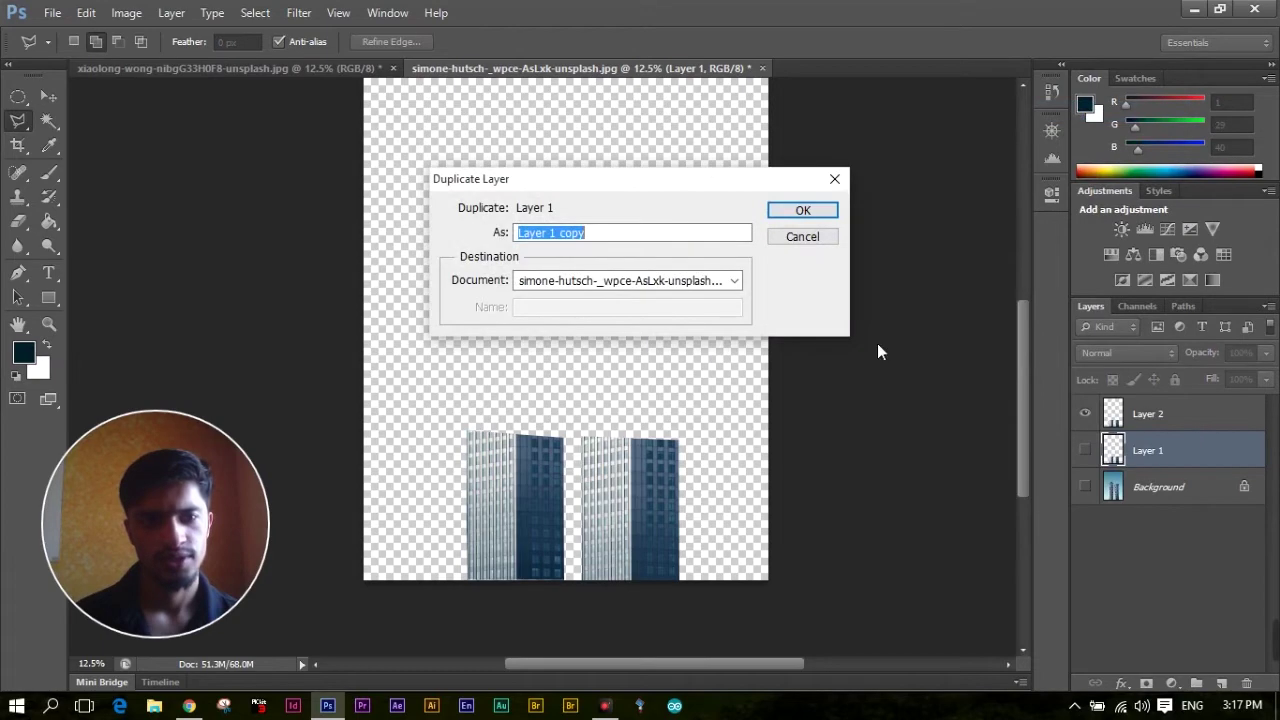
click(803, 210)
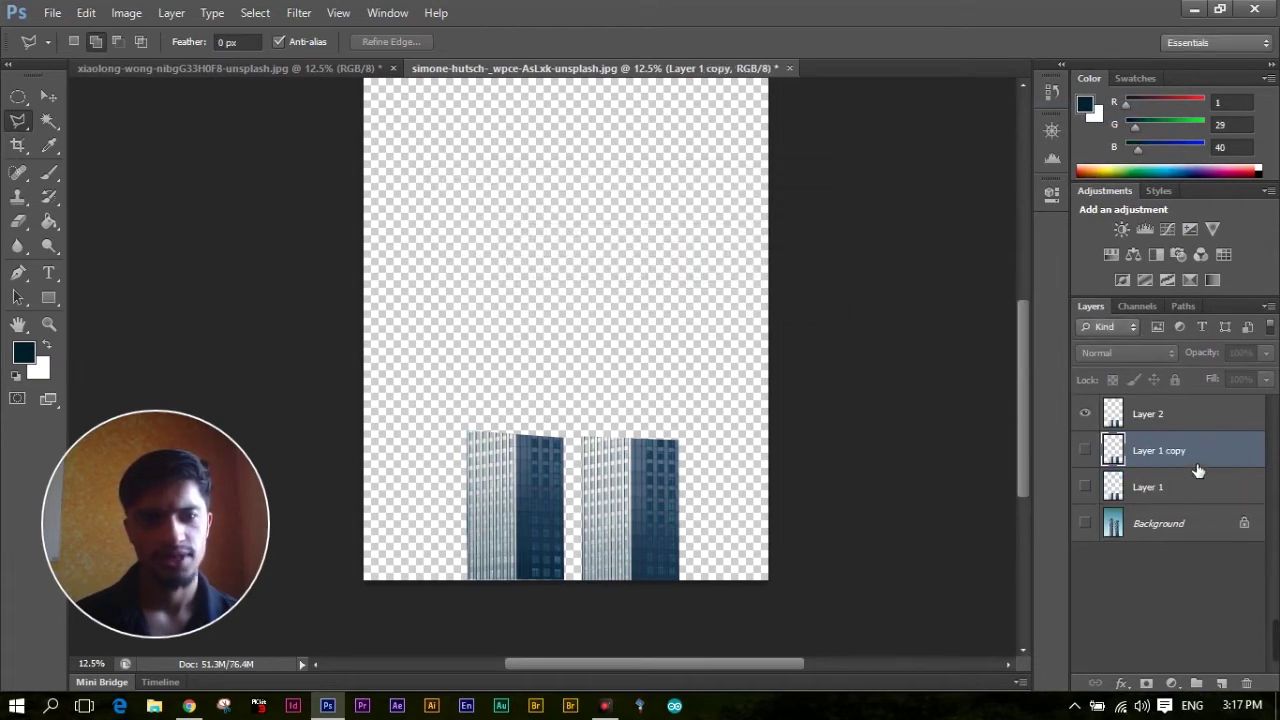
right_click(1193, 451)
click(1080, 131)
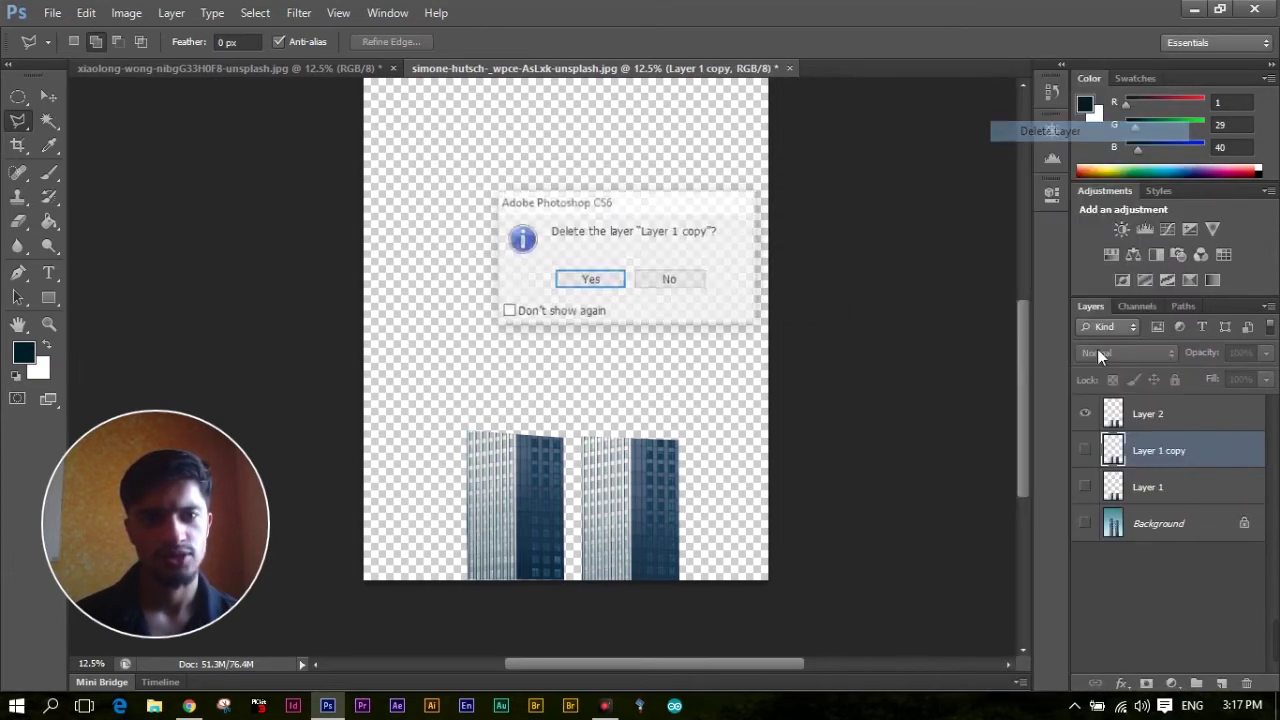
click(591, 280)
Delete Layer 1 and Layer 2, confirming each, leaving only Background.
right_click(1190, 446)
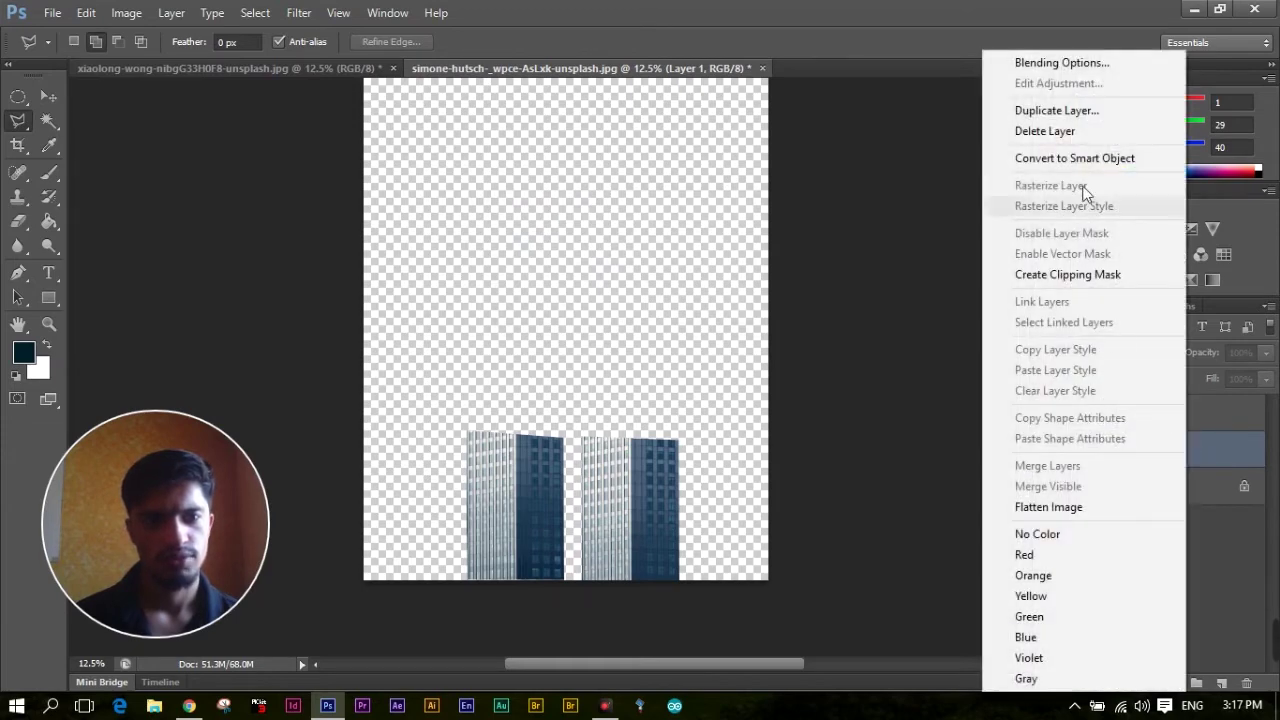
click(1083, 131)
click(617, 281)
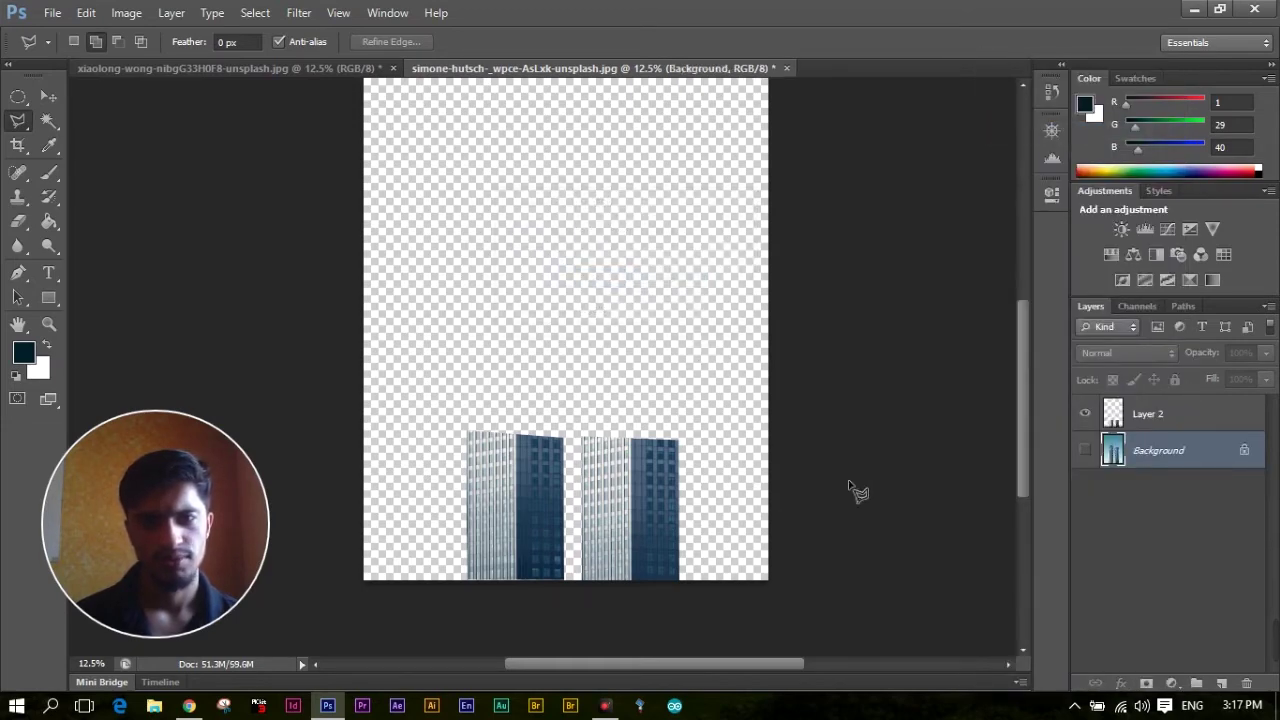
click(1160, 425)
right_click(1163, 420)
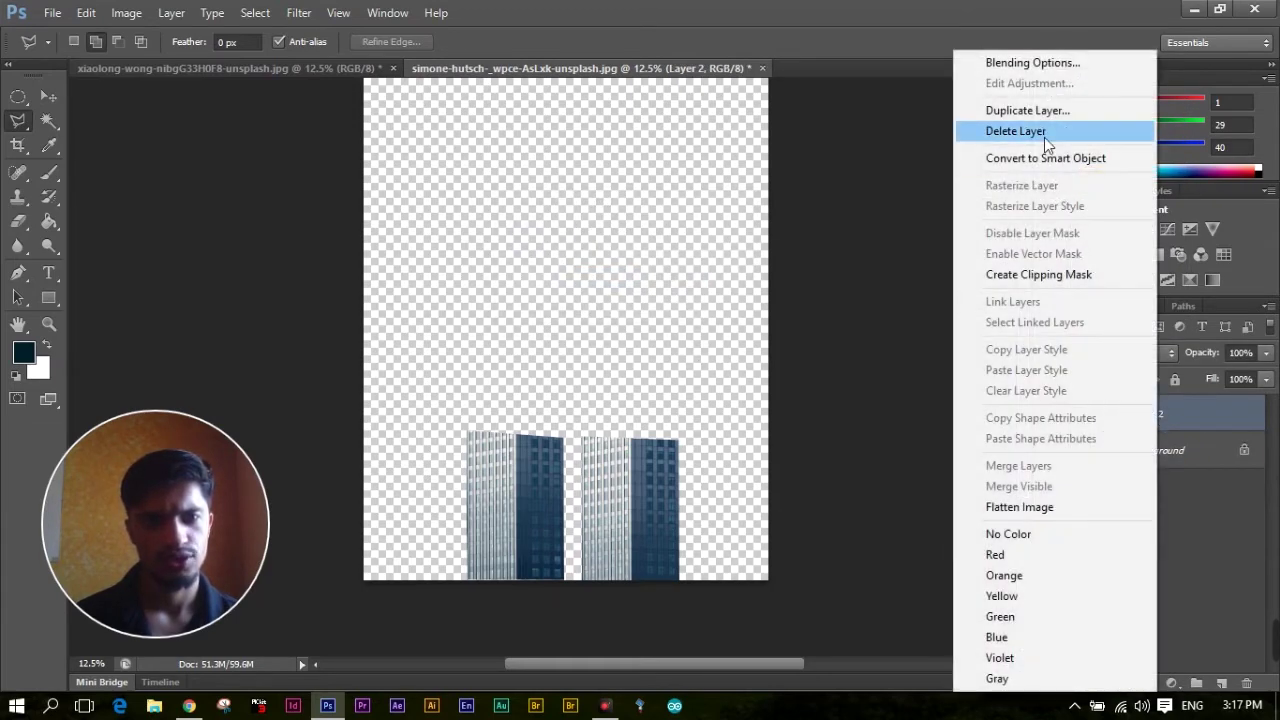
click(1040, 130)
click(591, 280)
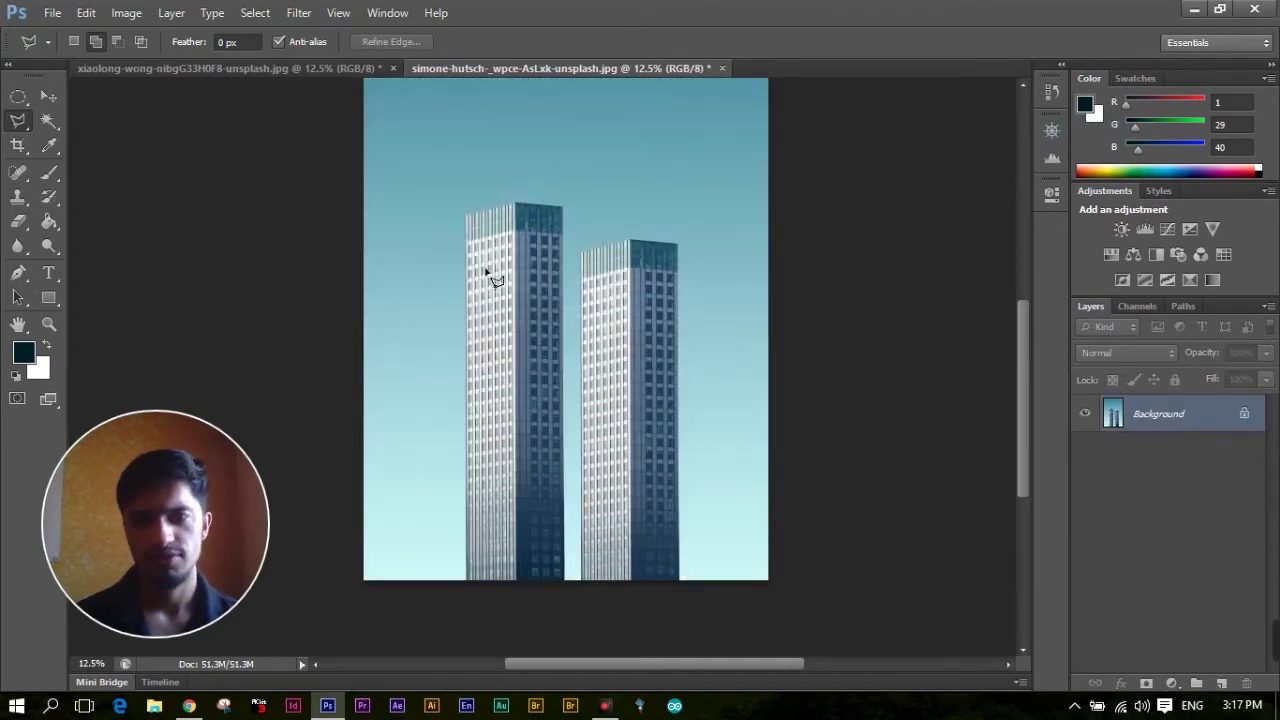
Outline the left skyscraper with the Polygonal Lasso along its corners and roofline.
click(467, 579)
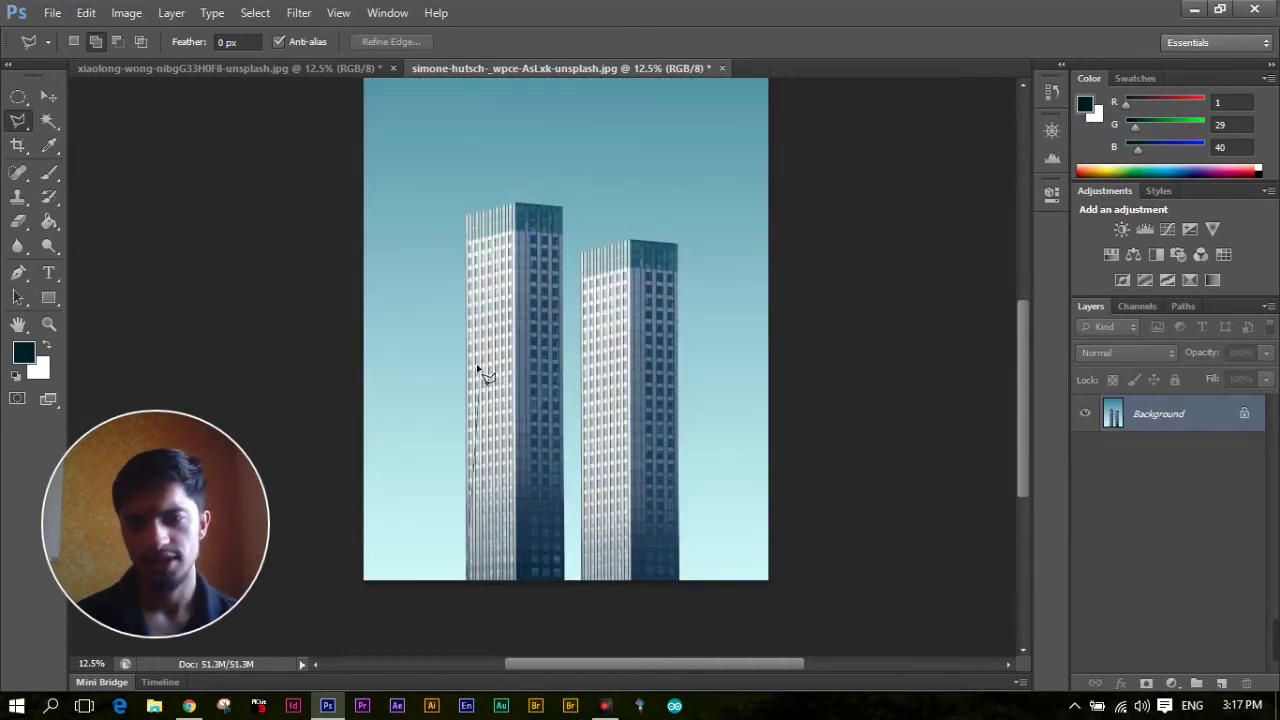
click(467, 217)
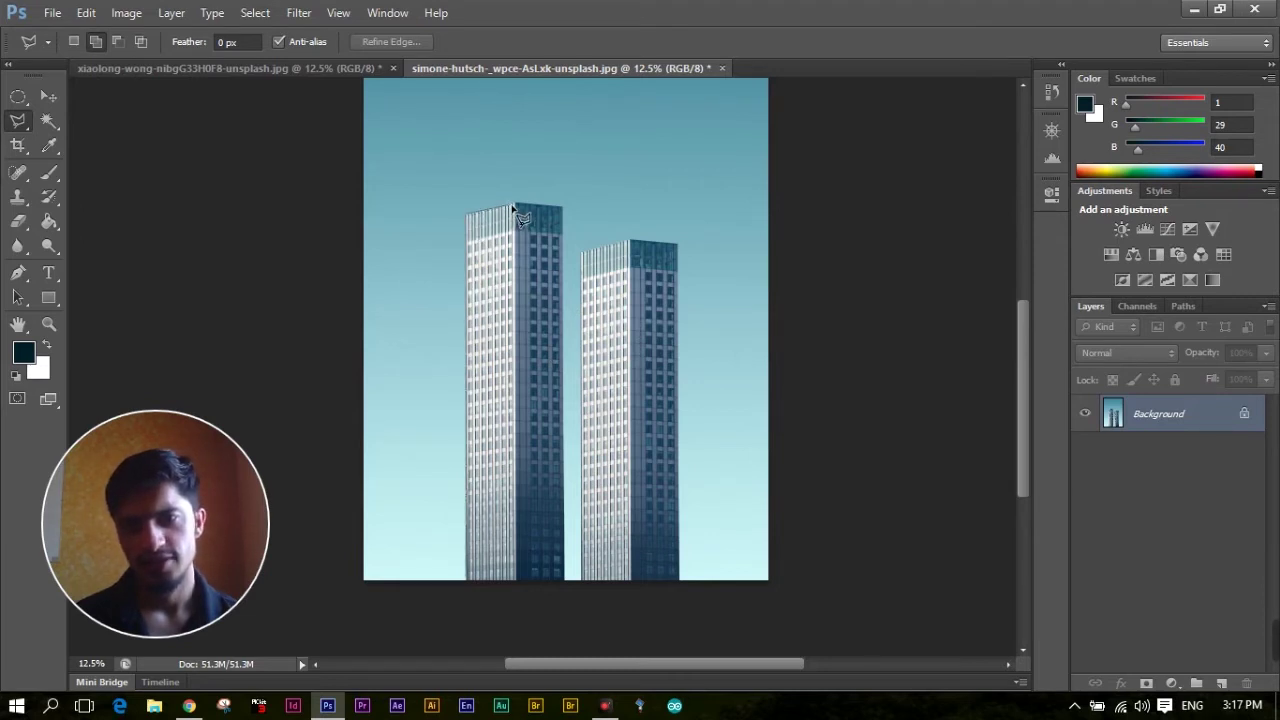
click(517, 204)
click(563, 212)
click(565, 581)
click(468, 582)
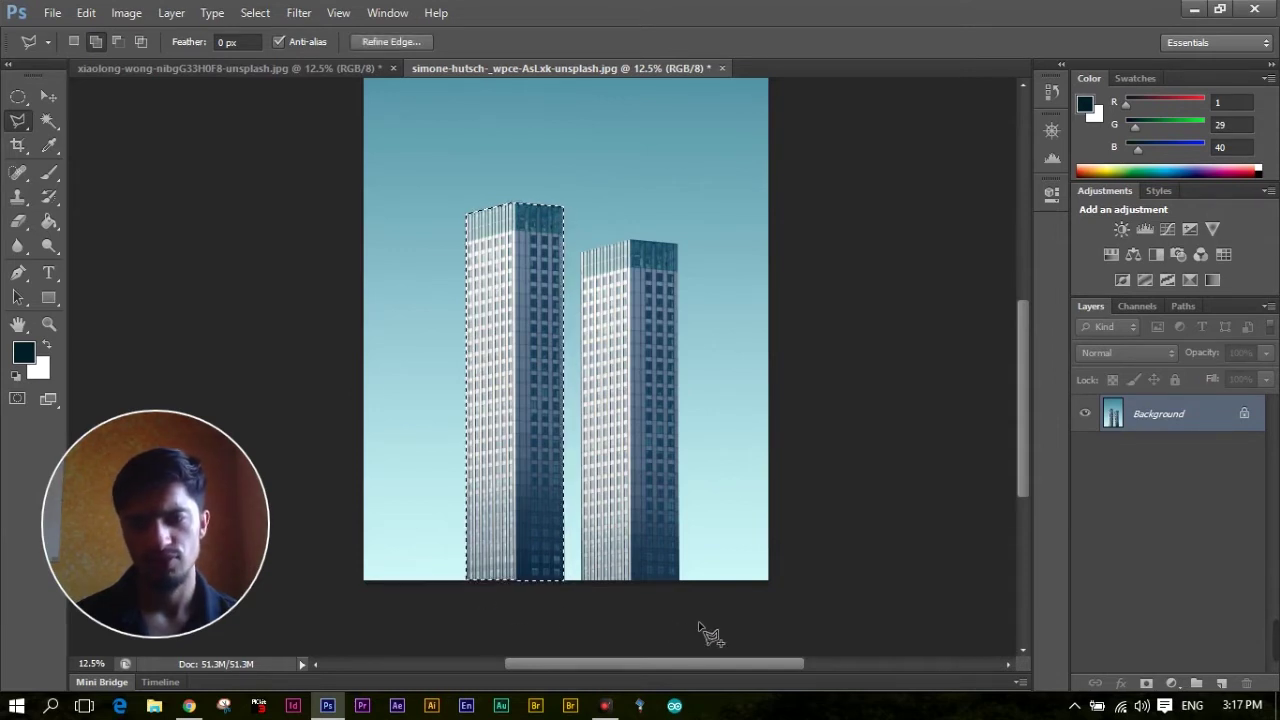
Copy the building to Layer 1, toggle the Background to check it, and return to the oranges photo.
key(ctrl+j)
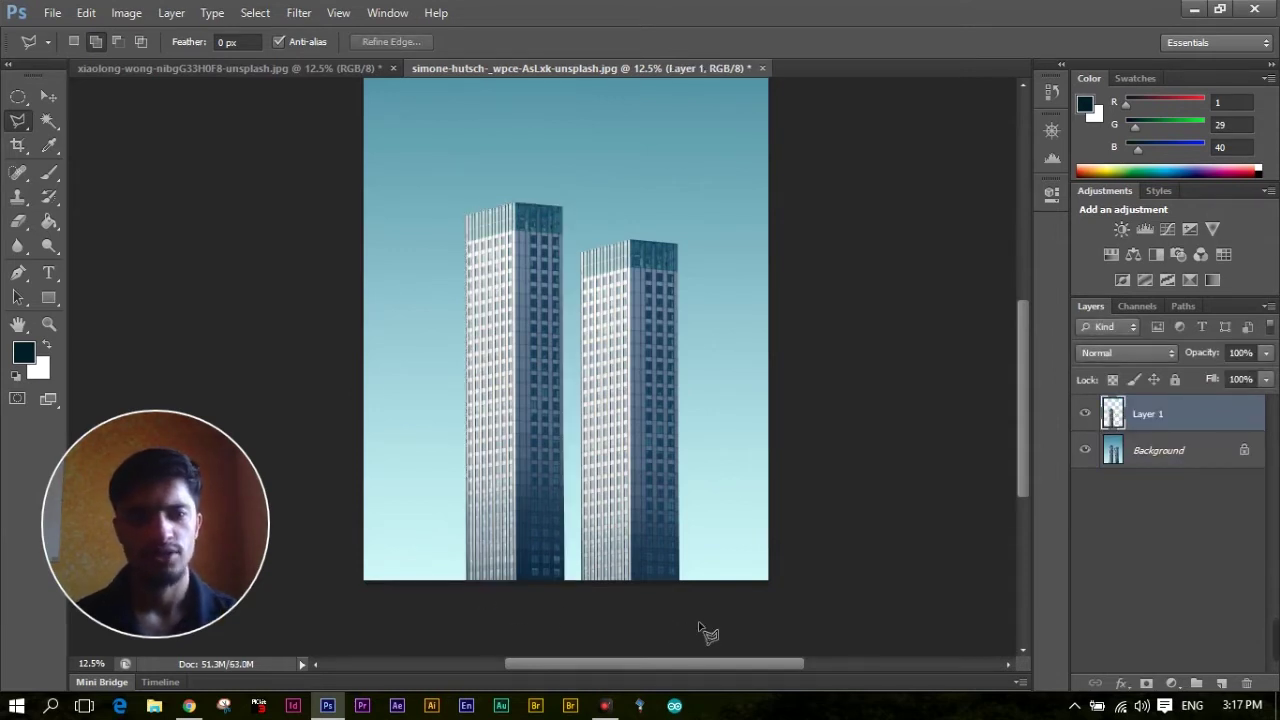
click(1085, 450)
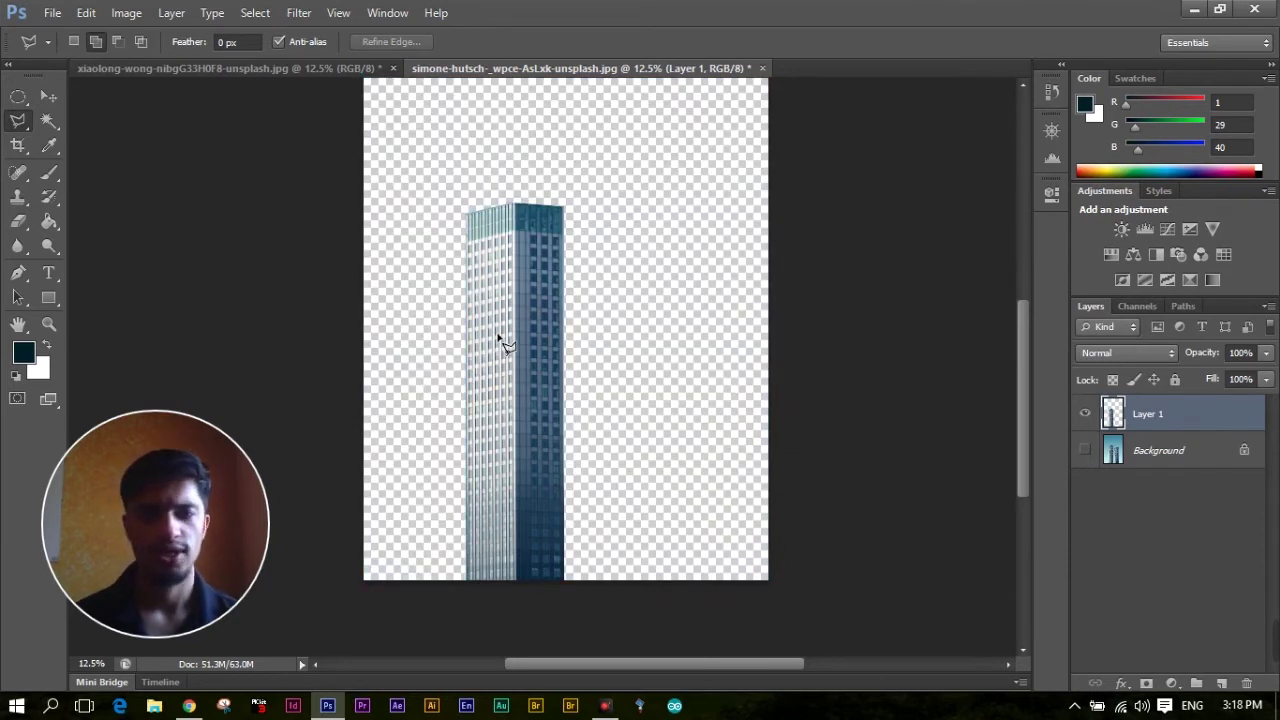
click(1085, 450)
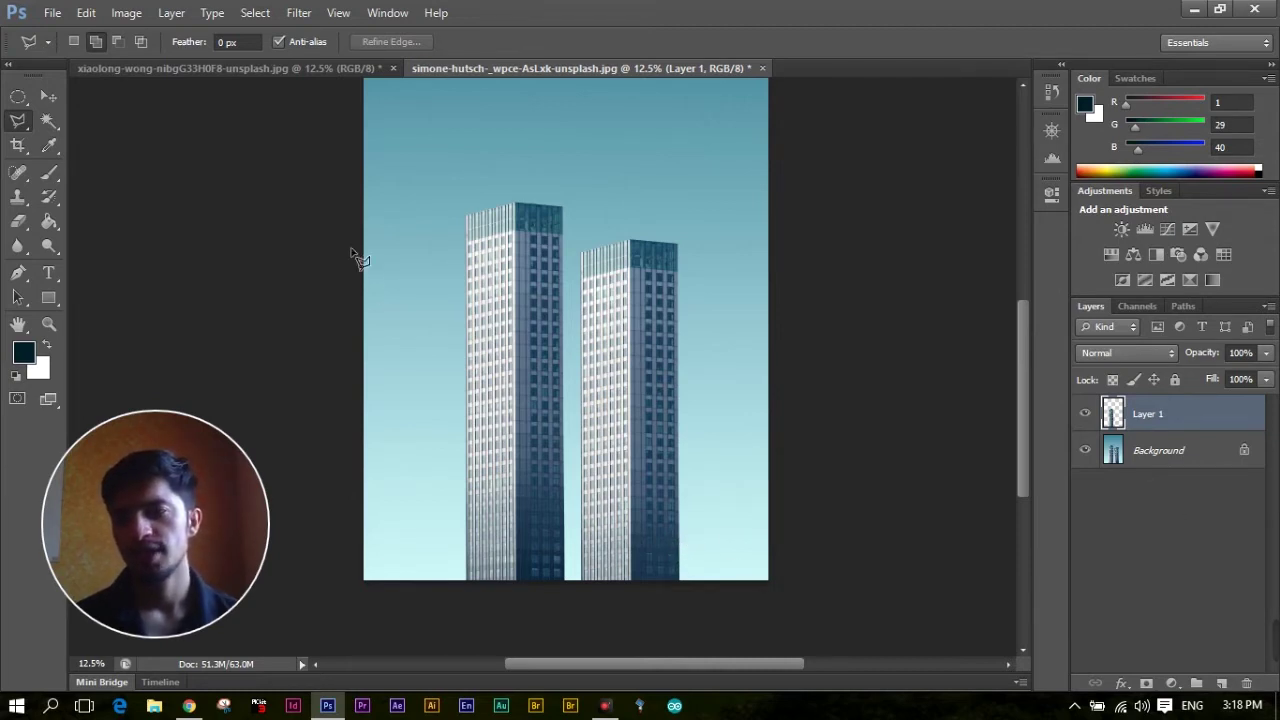
click(236, 68)
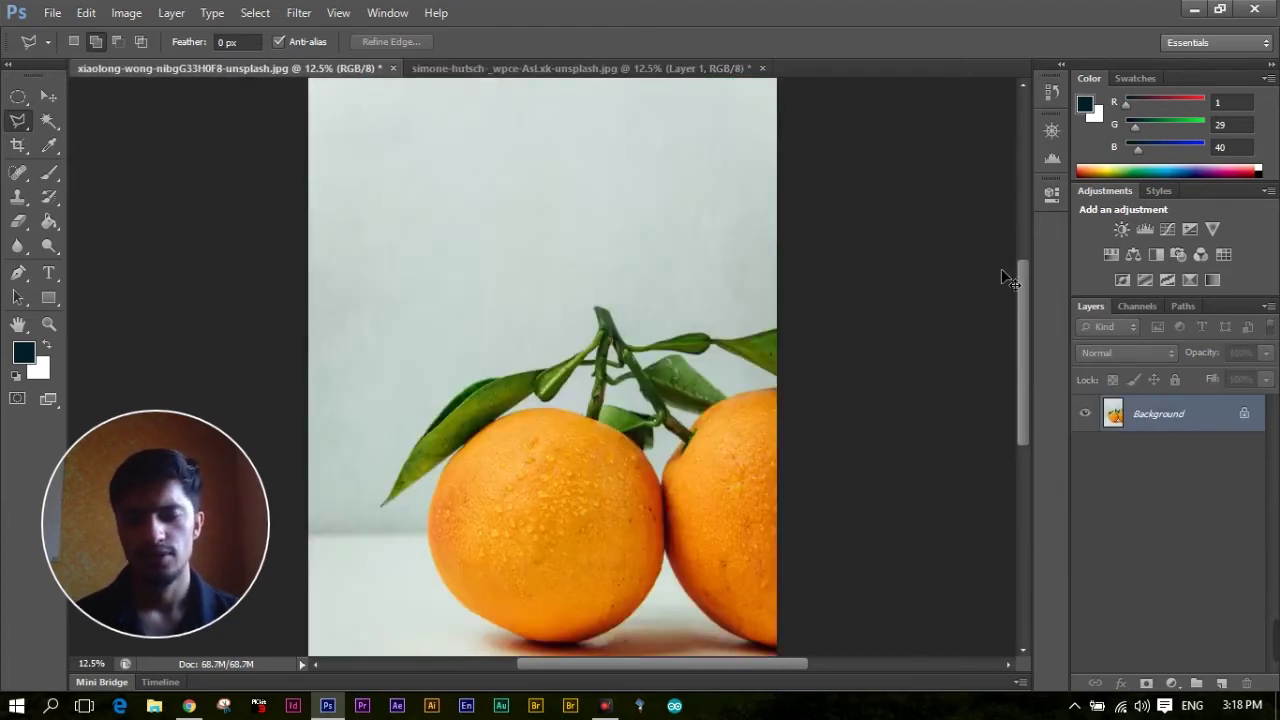
Adjust the zoom to frame both oranges and select the Magnetic Lasso Tool.
key(ctrl+plus)
key(ctrl+plus)
key(ctrl+plus)
drag(543, 598, 535, 240)
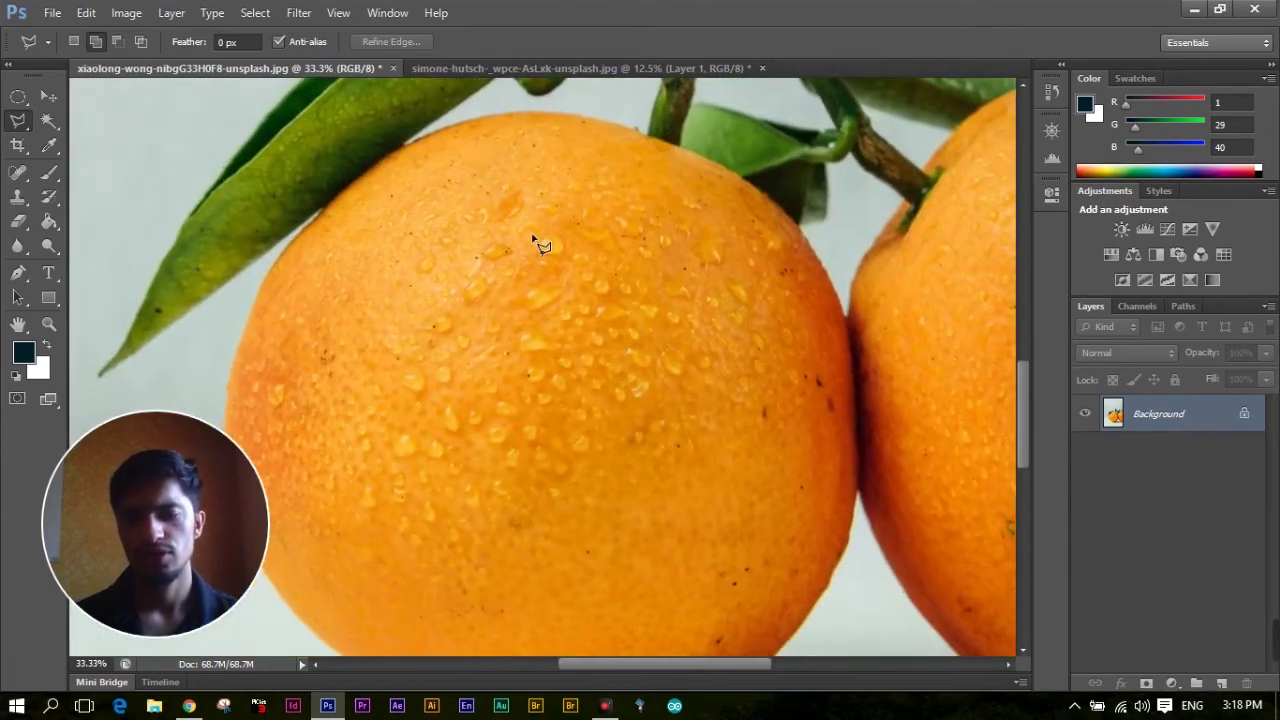
key(ctrl+minus)
key(ctrl+minus)
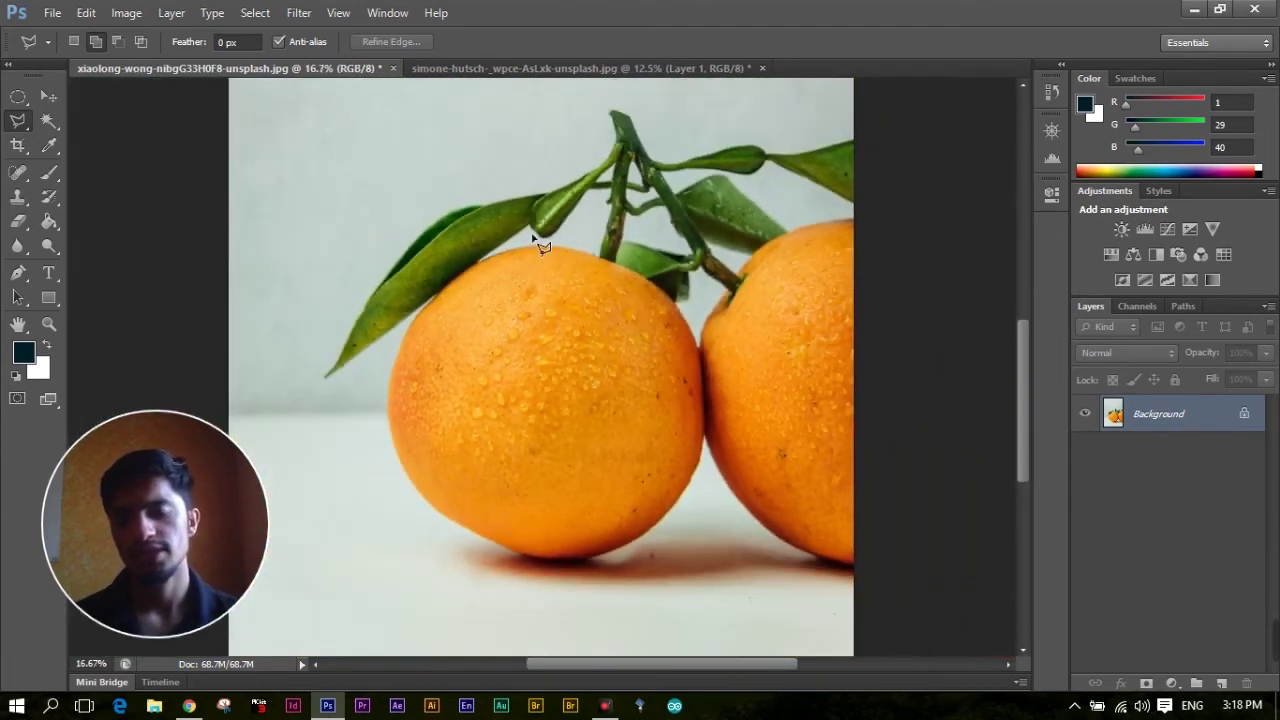
click(14, 126)
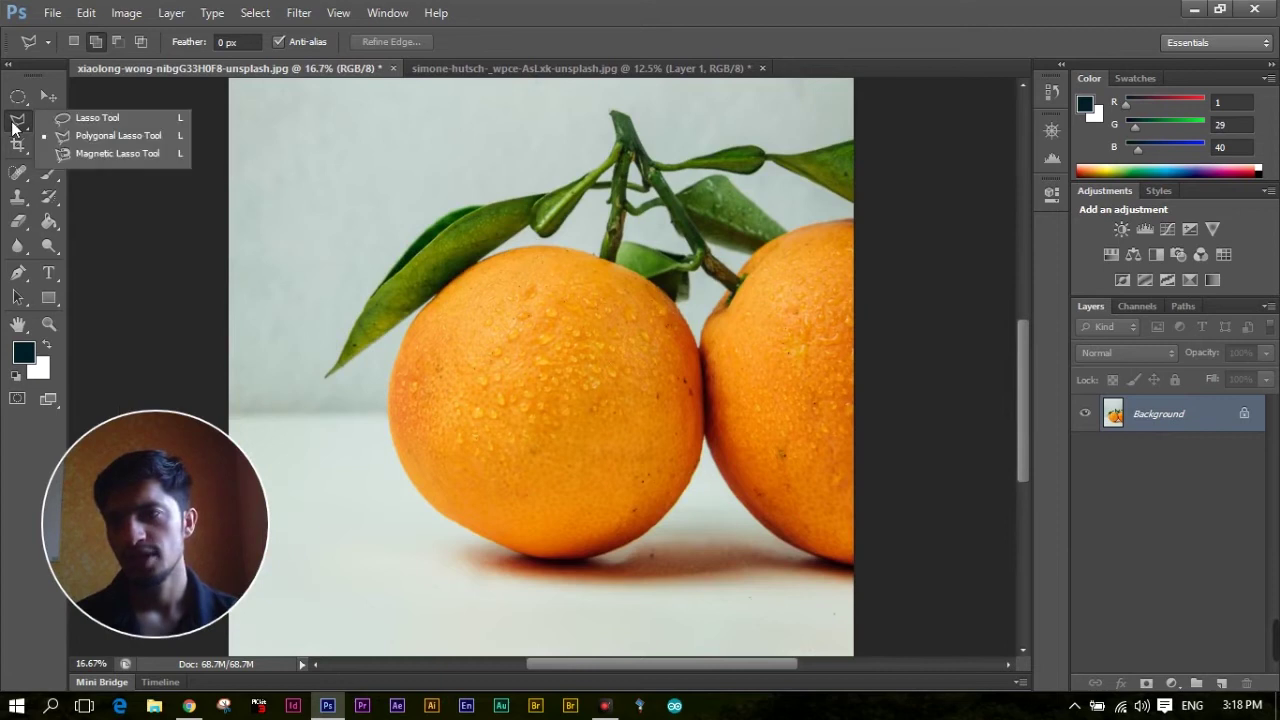
click(81, 153)
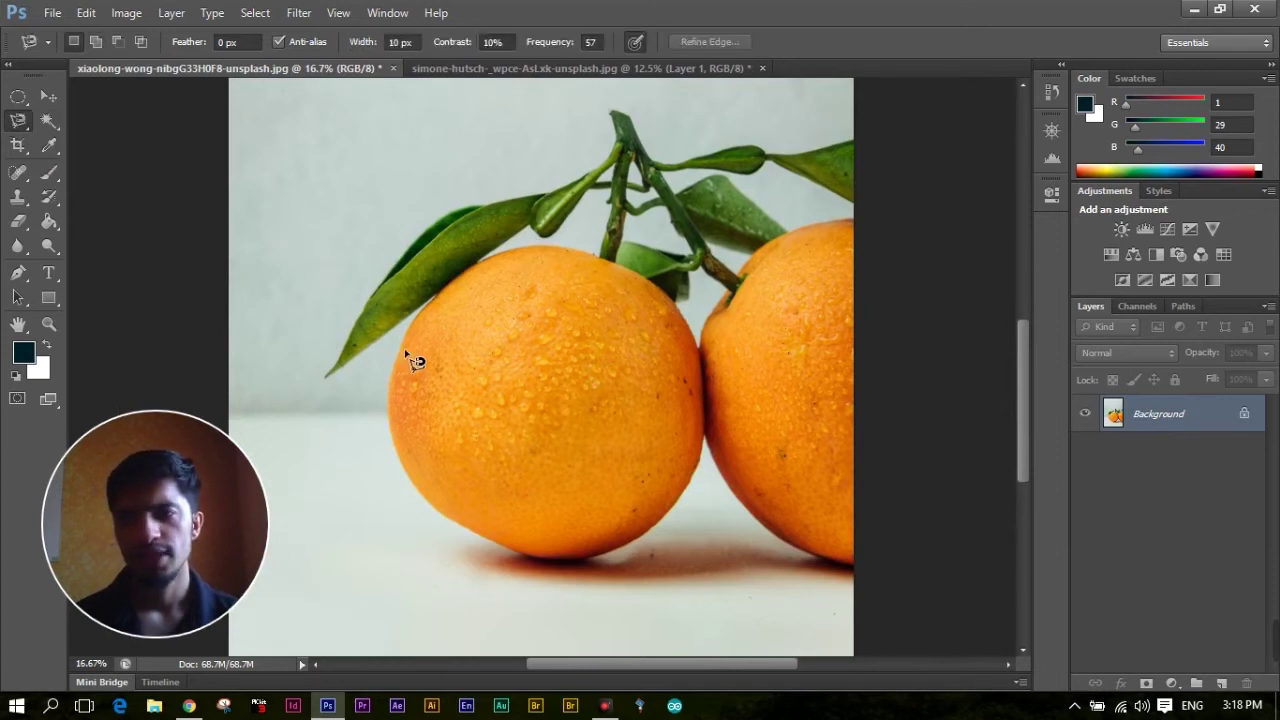
Trace the left orange, switch to Add to selection, and start on the right orange.
click(437, 300)
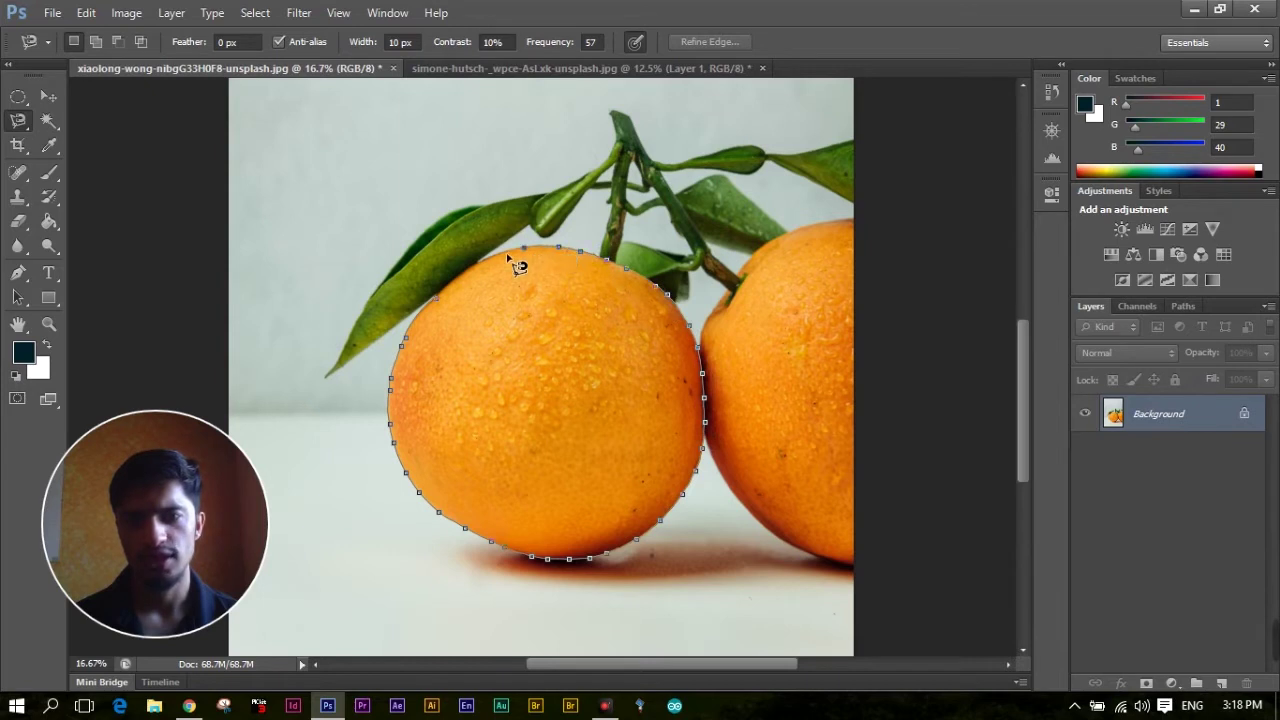
click(449, 313)
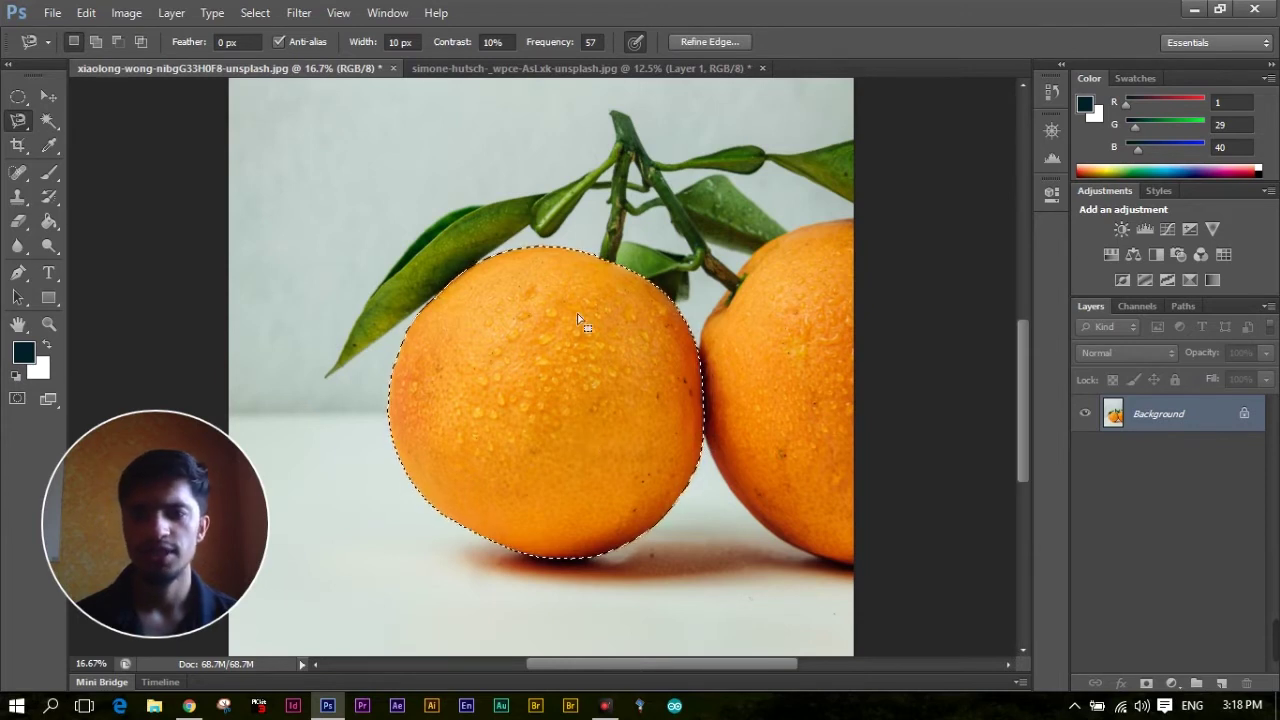
click(93, 44)
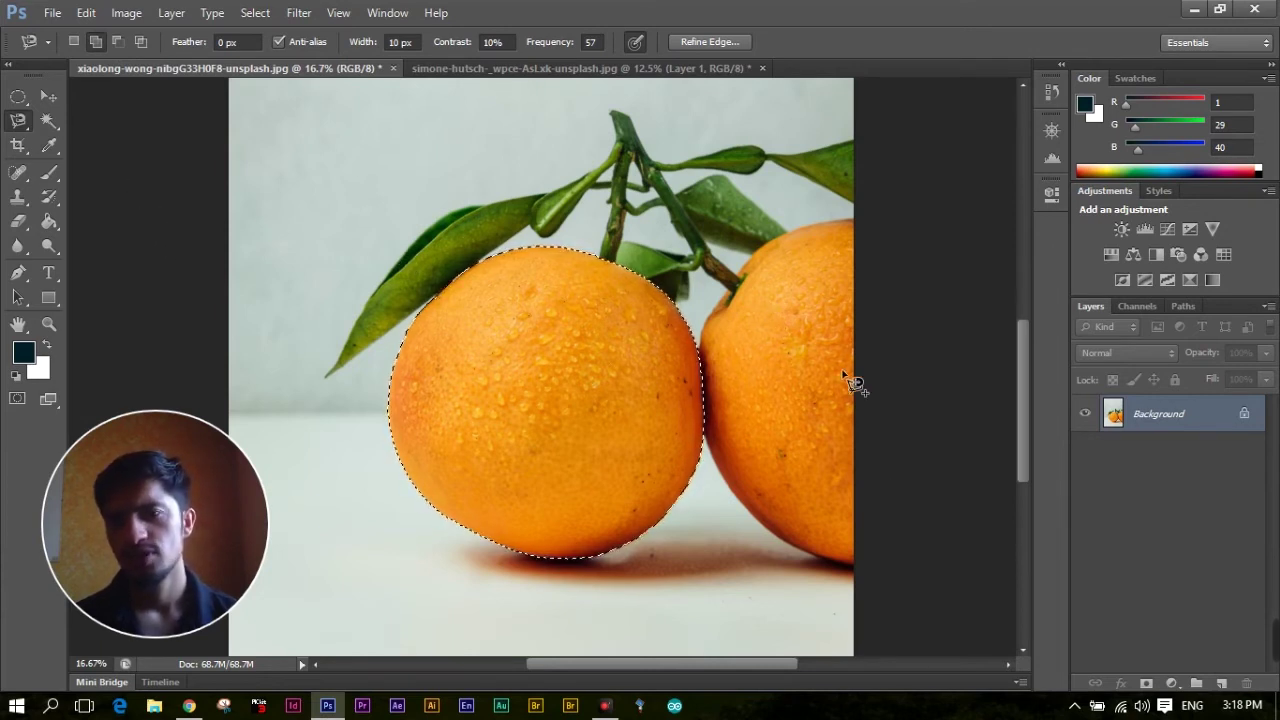
click(704, 348)
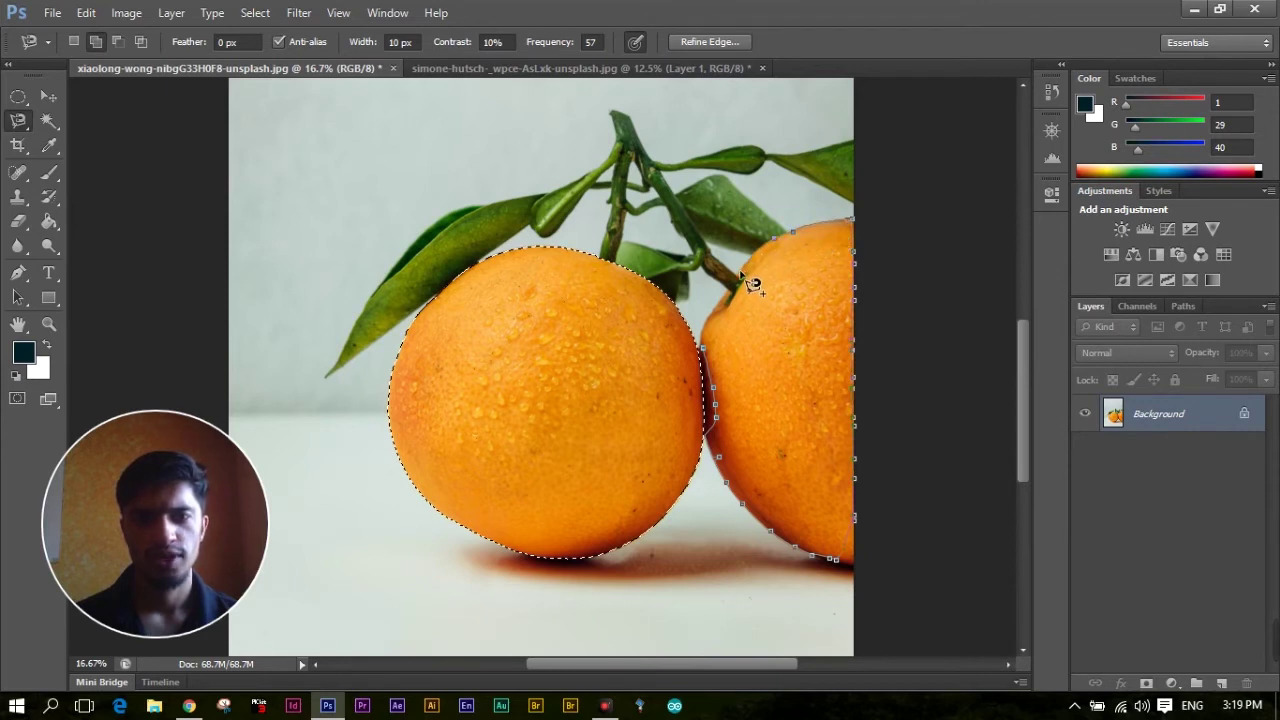
Close the magnetic outline around the right orange and copy both oranges onto Layer 1.
click(716, 358)
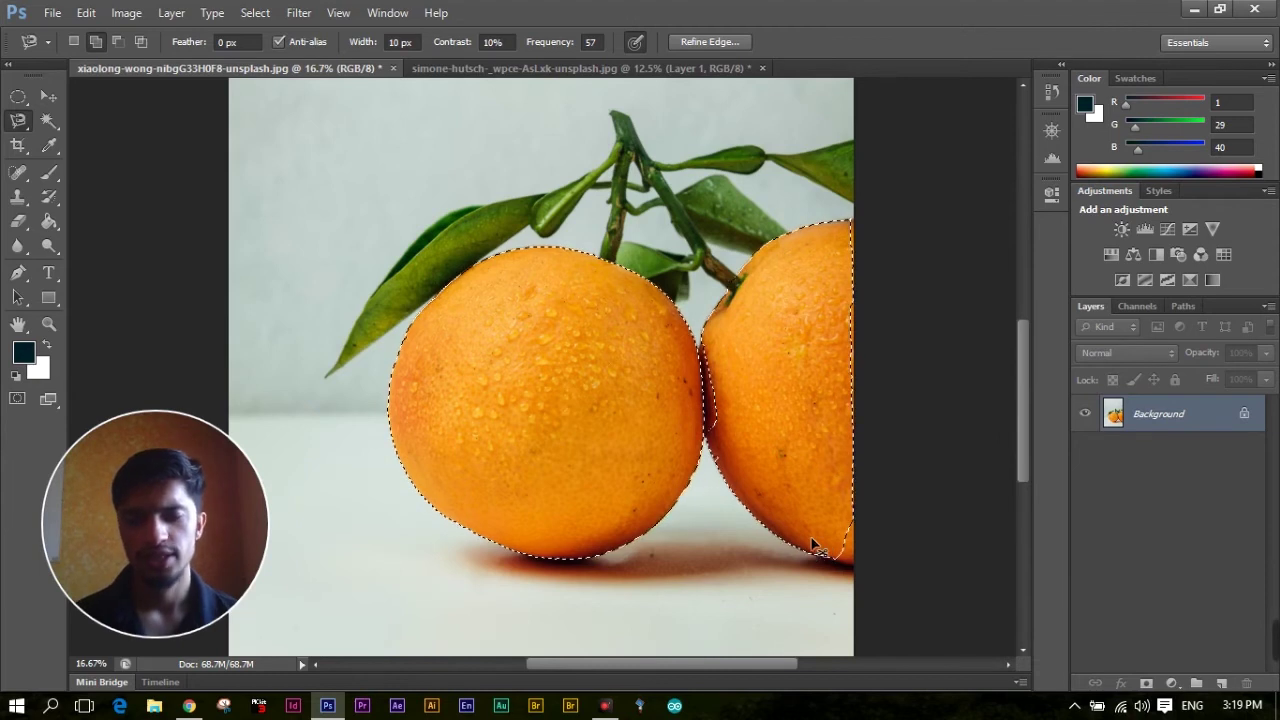
key(ctrl+j)
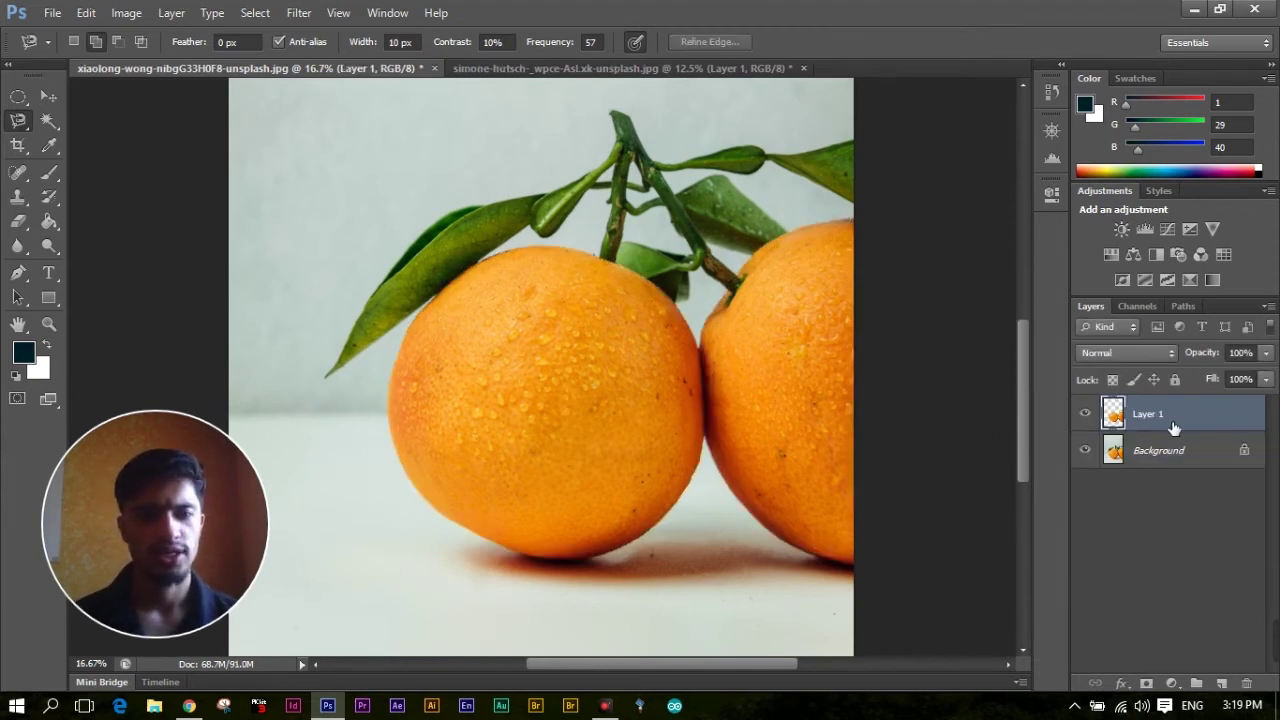
click(1172, 683)
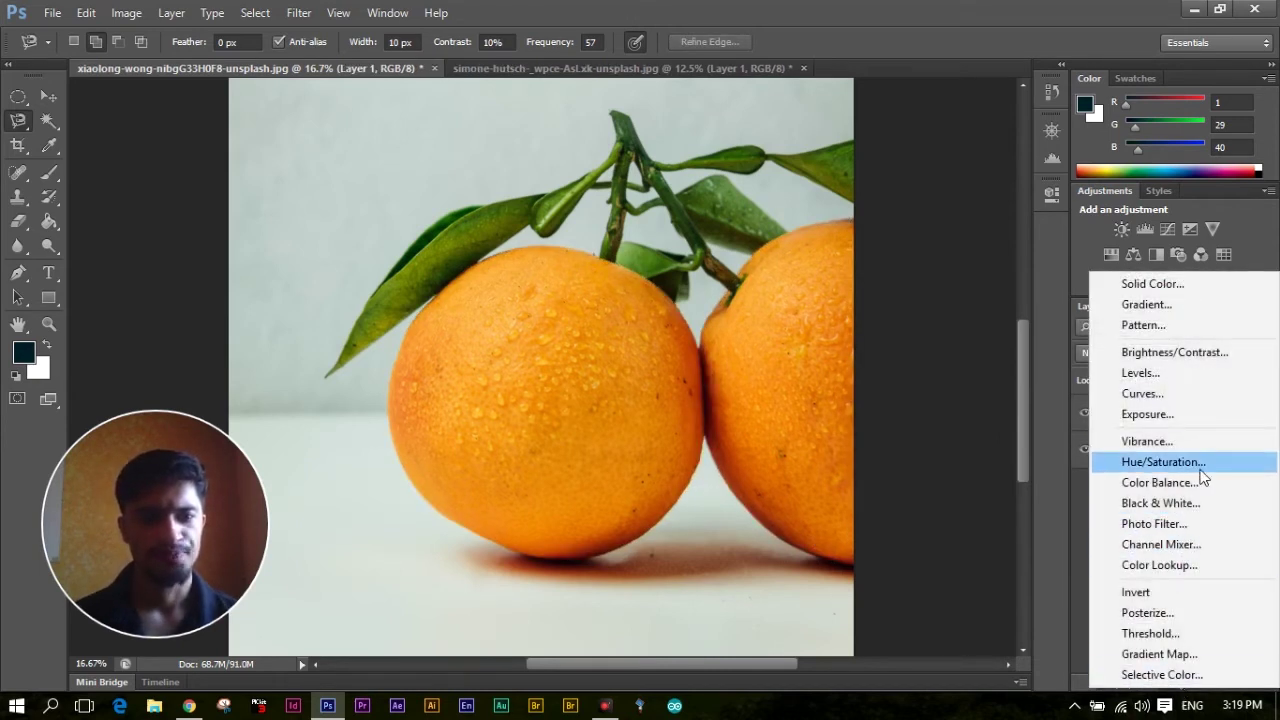
Add a Hue/Saturation adjustment layer with saturation raised to +26.
click(1177, 461)
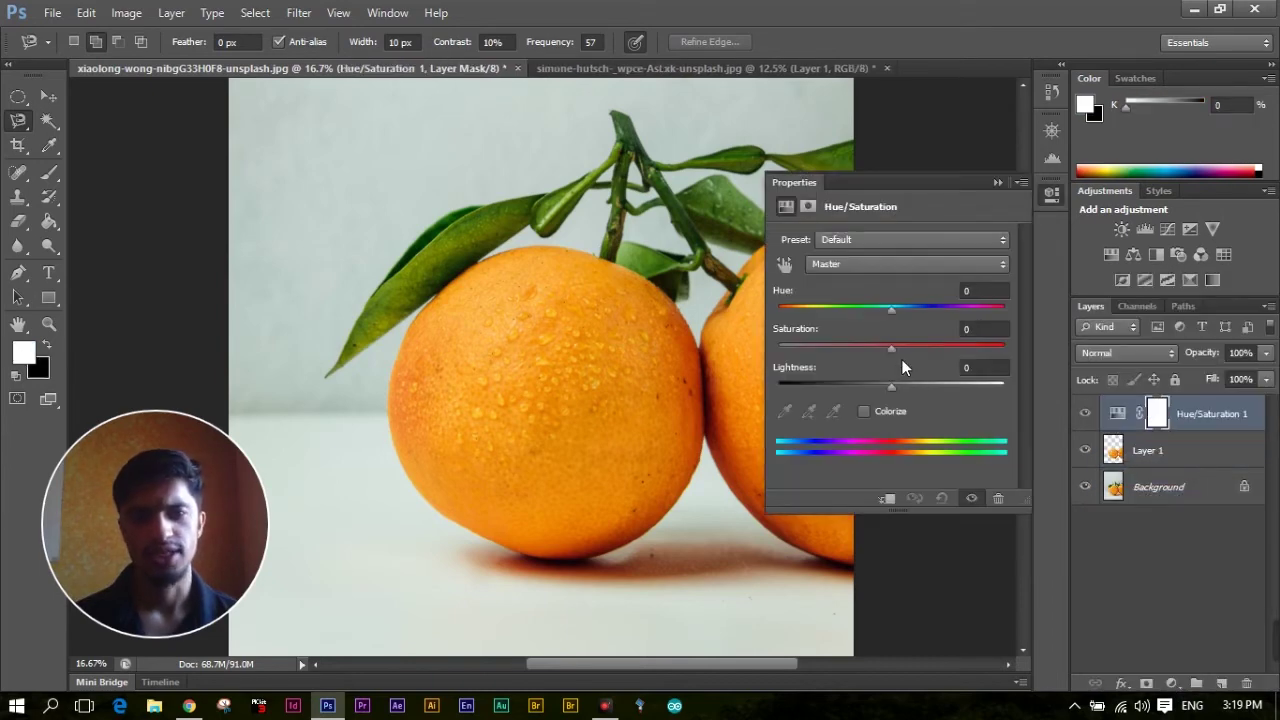
mouse_move(891, 350)
mouse_down()
mouse_move(1000, 348)
mouse_move(890, 343)
mouse_move(898, 310)
mouse_move(982, 308)
mouse_move(832, 312)
mouse_move(843, 309)
mouse_up()
click(997, 183)
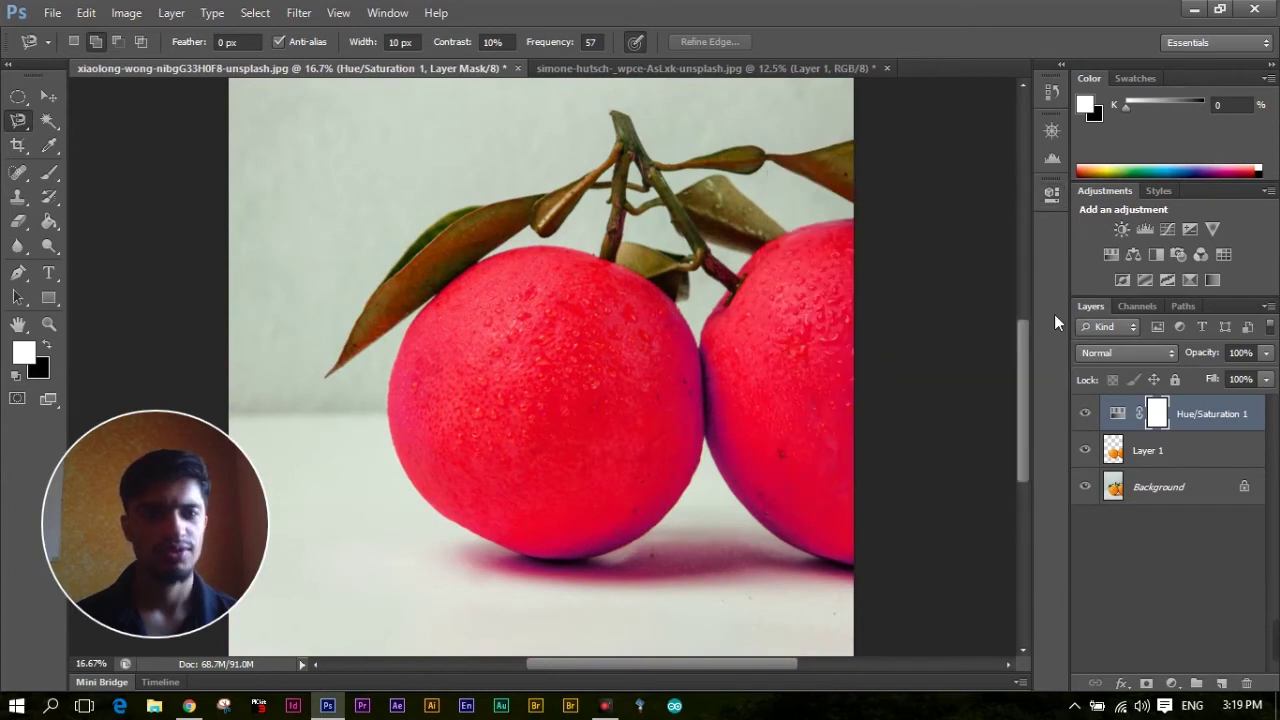
Select the Hue/Saturation 1 layer and bring up its layer options menu.
click(1222, 450)
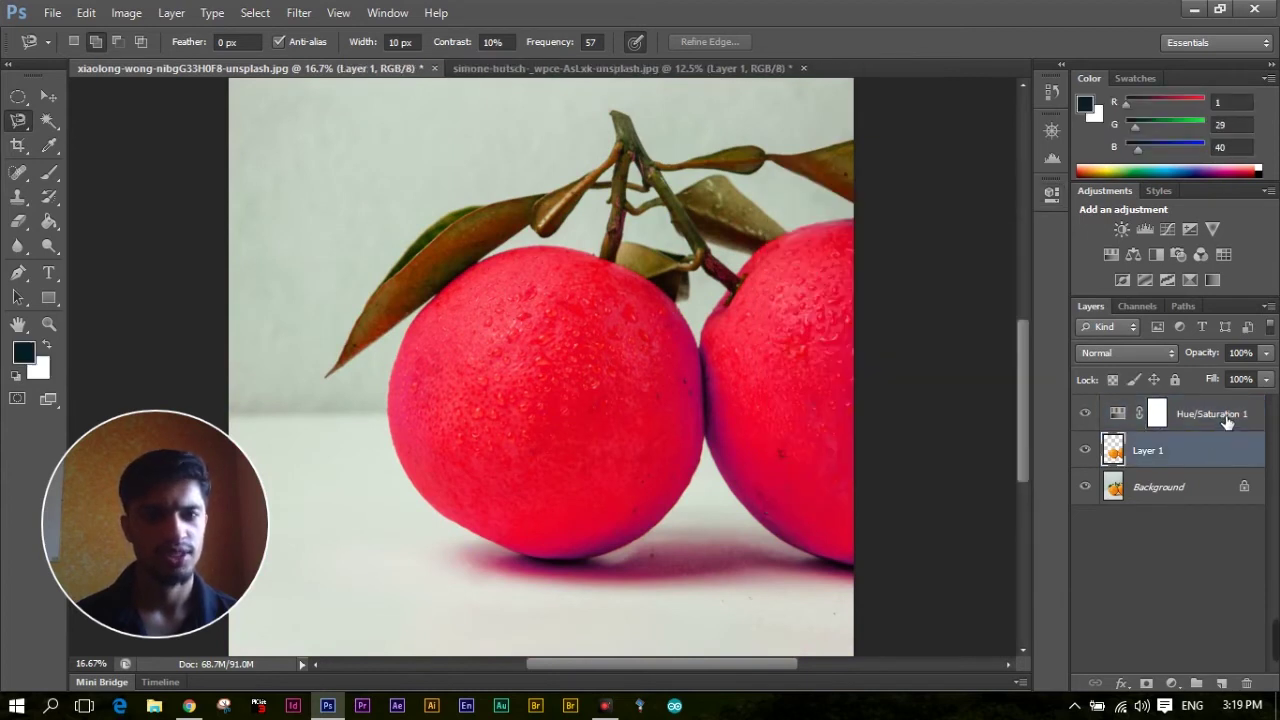
click(1227, 422)
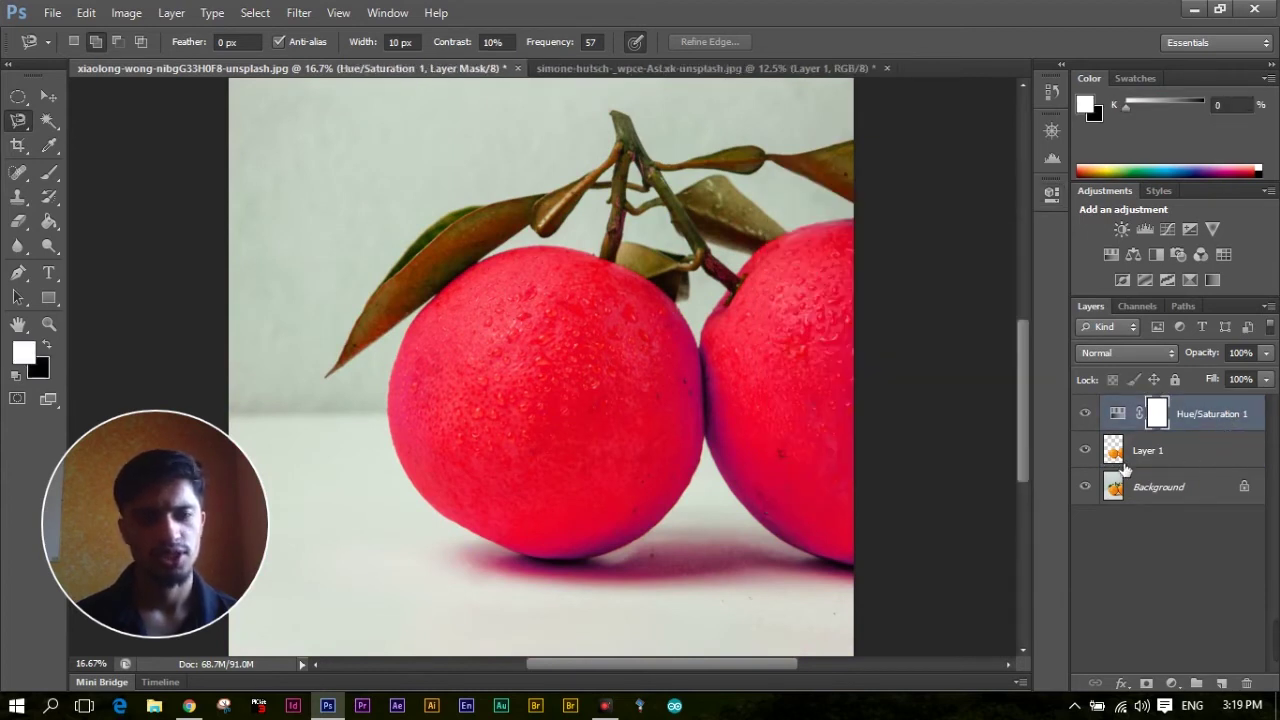
right_click(1206, 432)
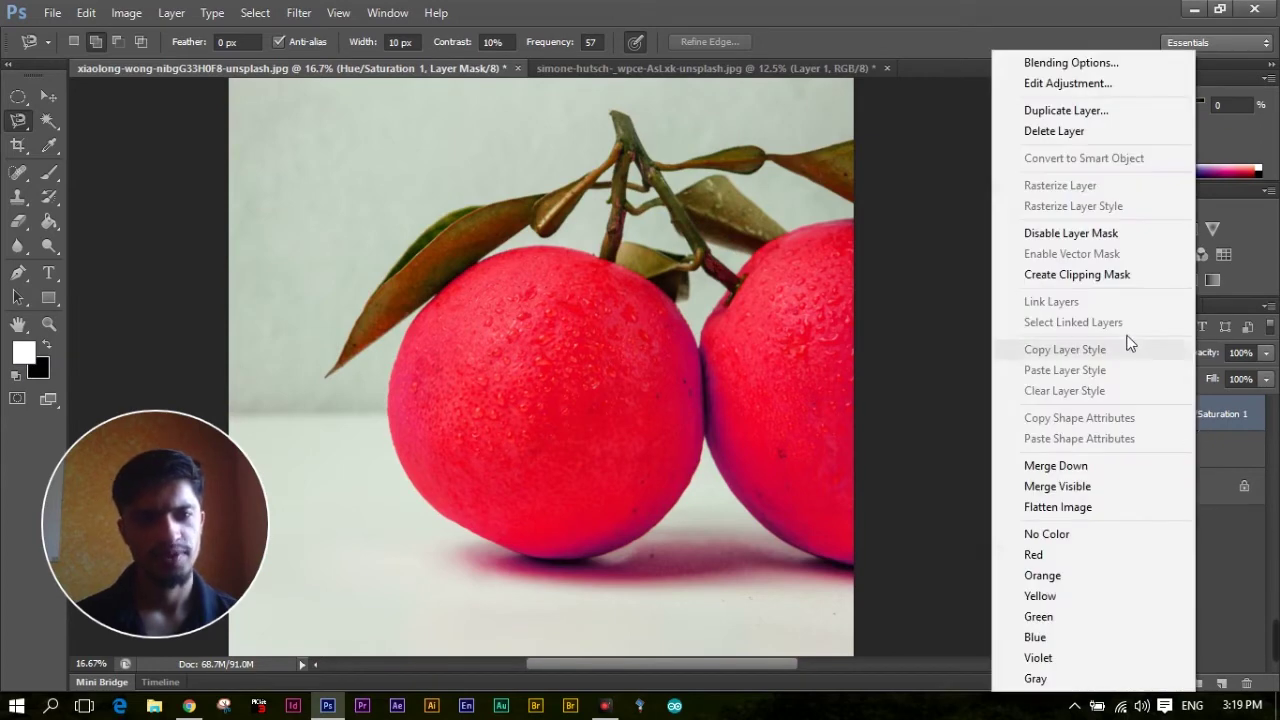
Clip the Hue/Saturation adjustment to Layer 1 and settle the Navigator zoom at 12.5%.
click(1116, 280)
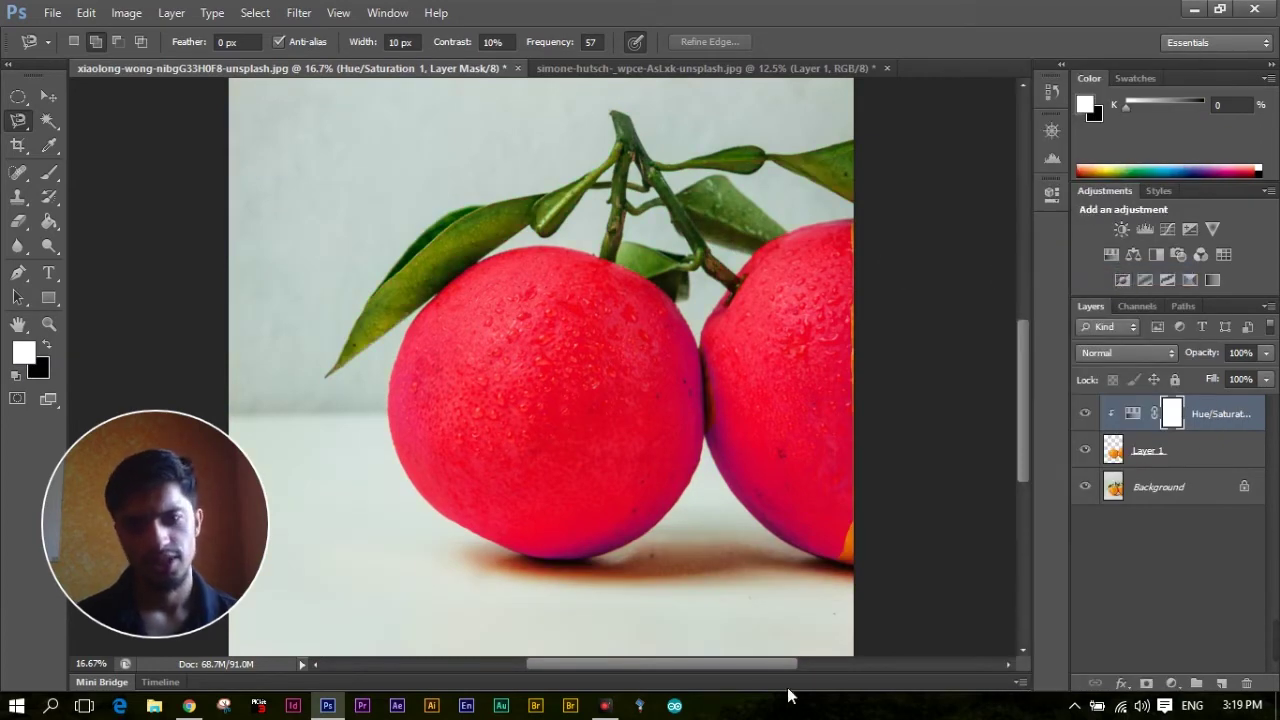
click(1052, 131)
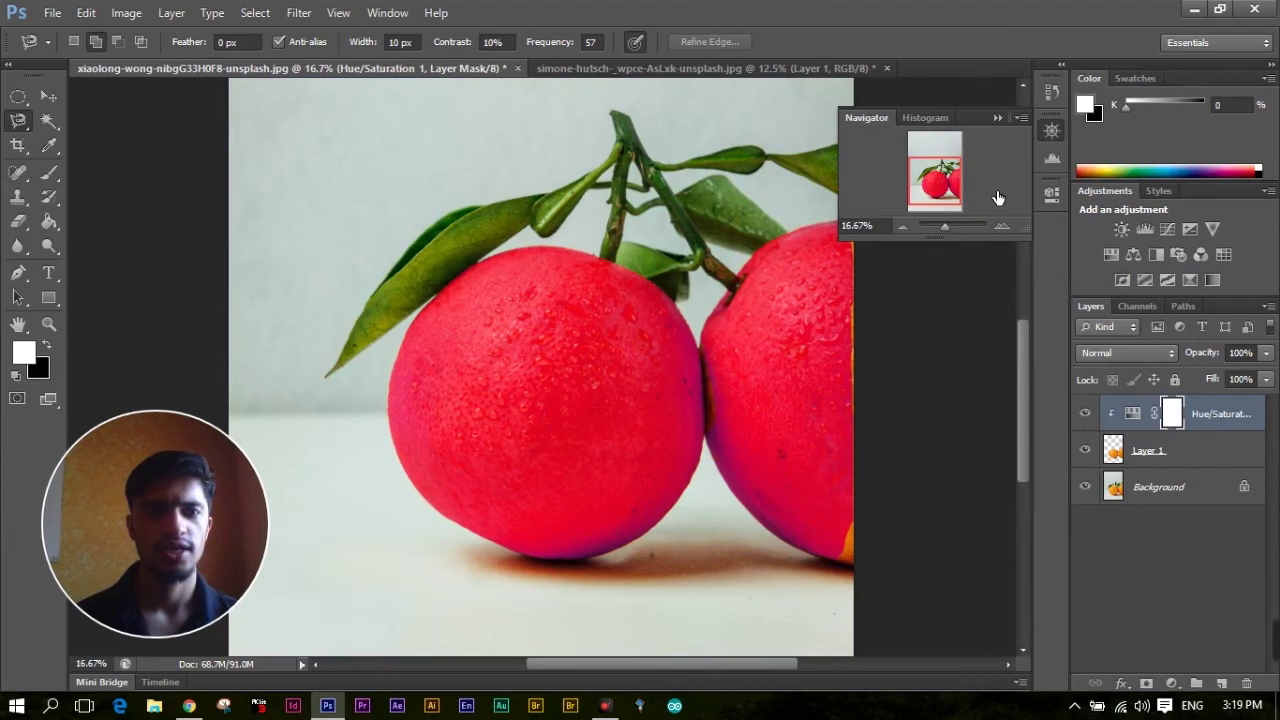
click(909, 226)
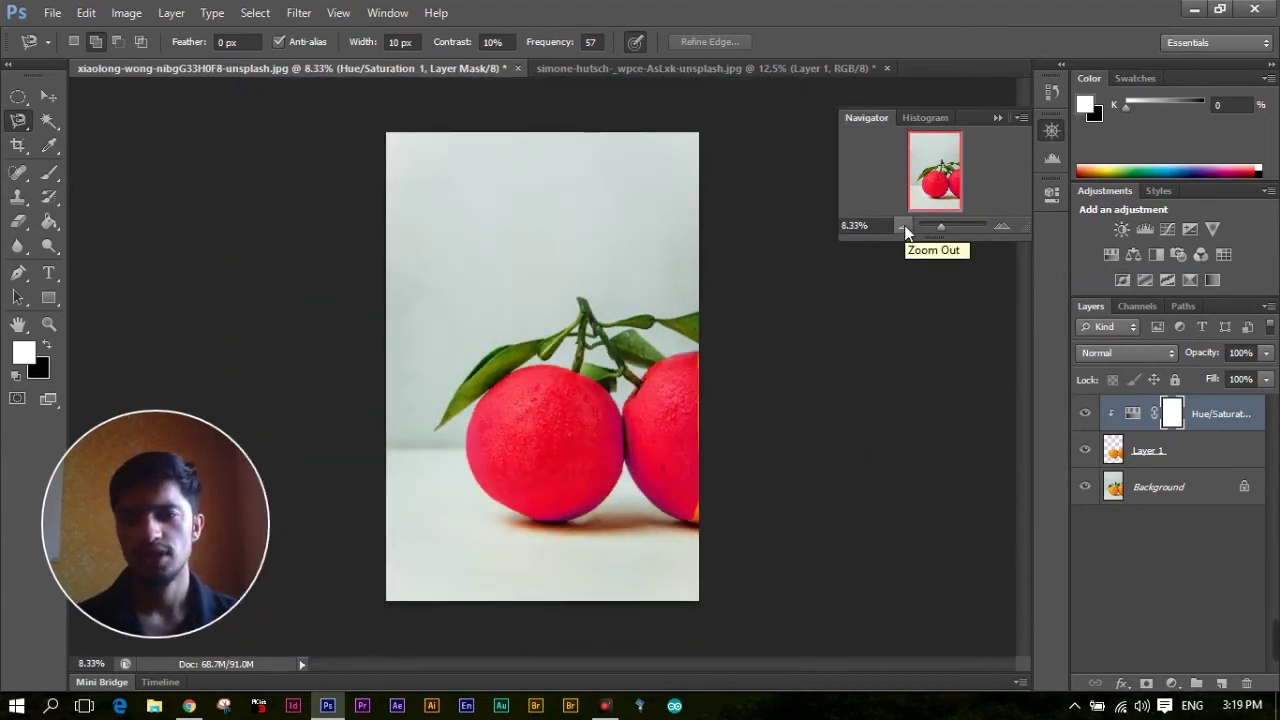
click(1009, 224)
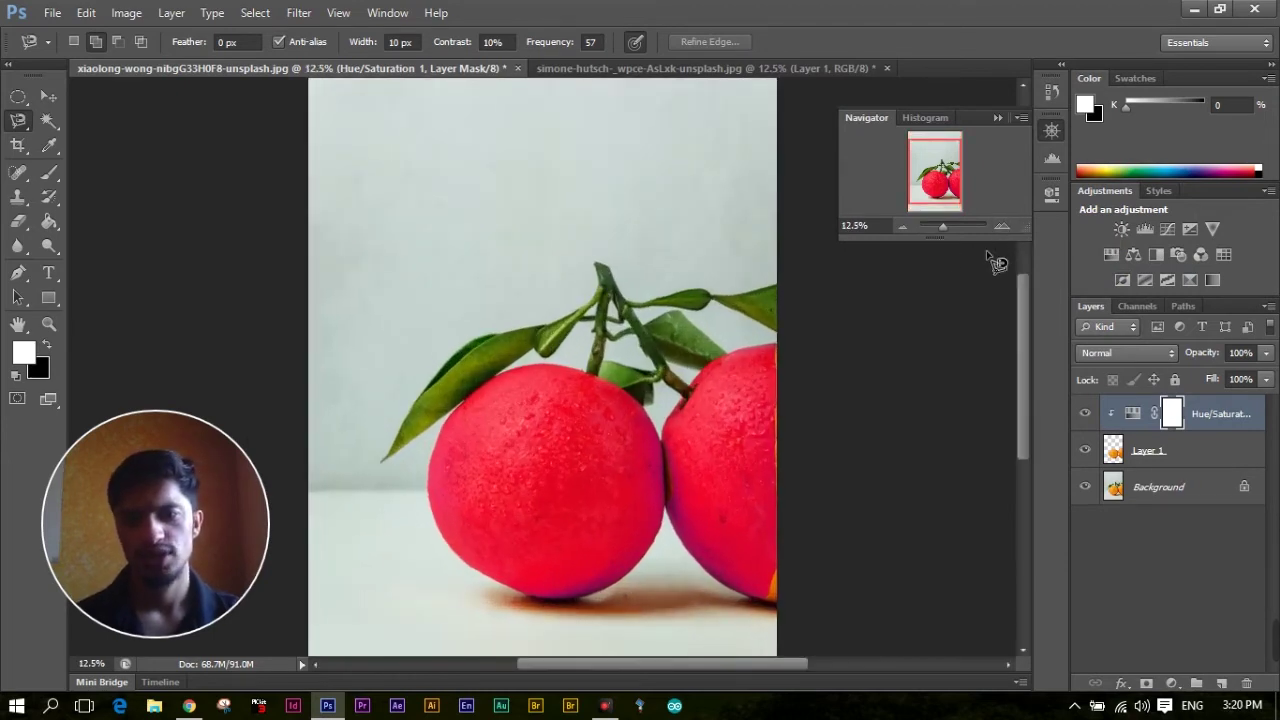
click(1002, 226)
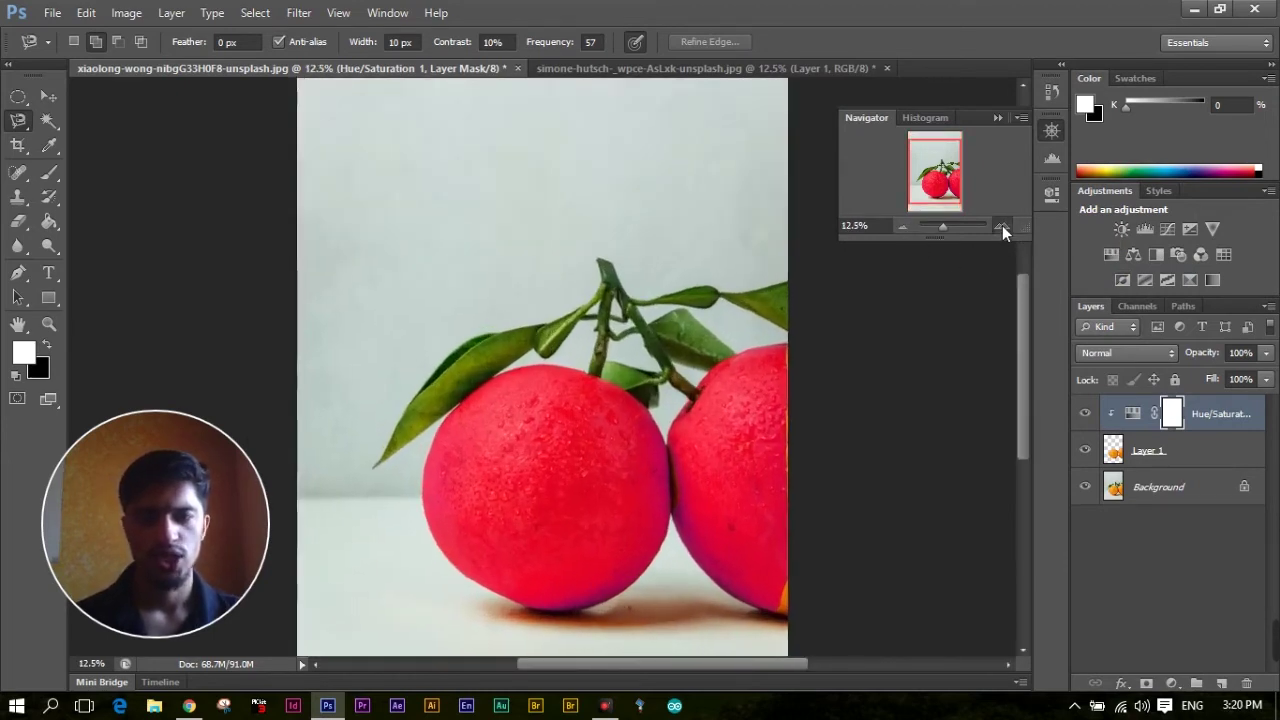
click(904, 227)
Lower the adjustment layer's opacity to weaken the pink tint.
right_click(1222, 414)
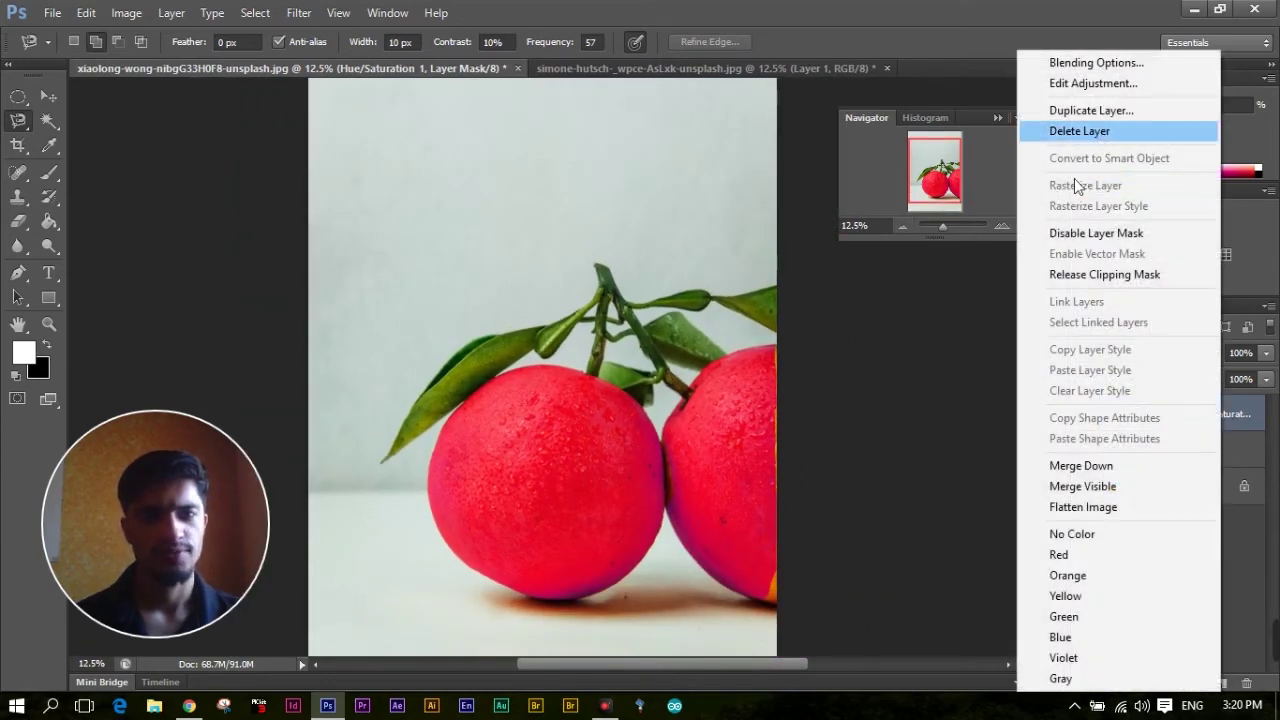
click(1029, 350)
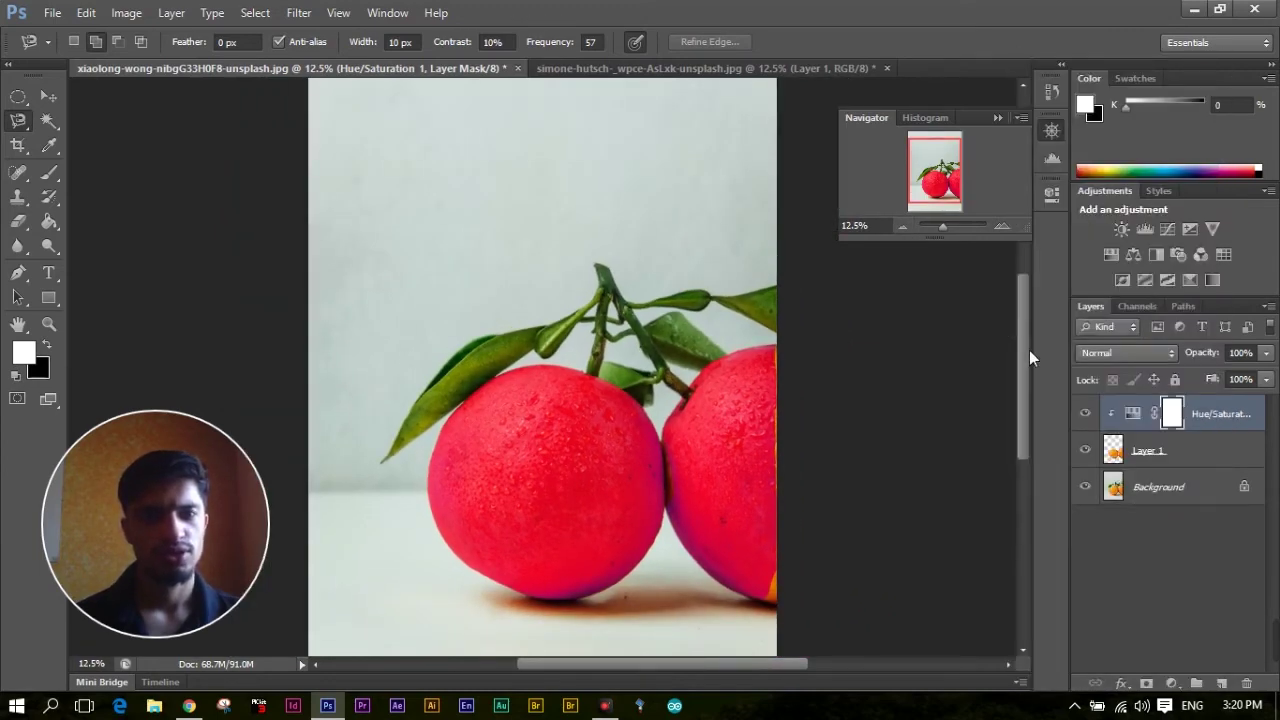
click(1267, 355)
mouse_move(1247, 377)
mouse_down()
mouse_move(1180, 381)
mouse_move(1268, 374)
mouse_up()
Set the adjustment's fill back to 100%, then delete the Hue/Saturation 1 layer.
click(1266, 379)
mouse_move(1219, 401)
mouse_down()
mouse_move(1190, 400)
mouse_move(1268, 400)
mouse_up()
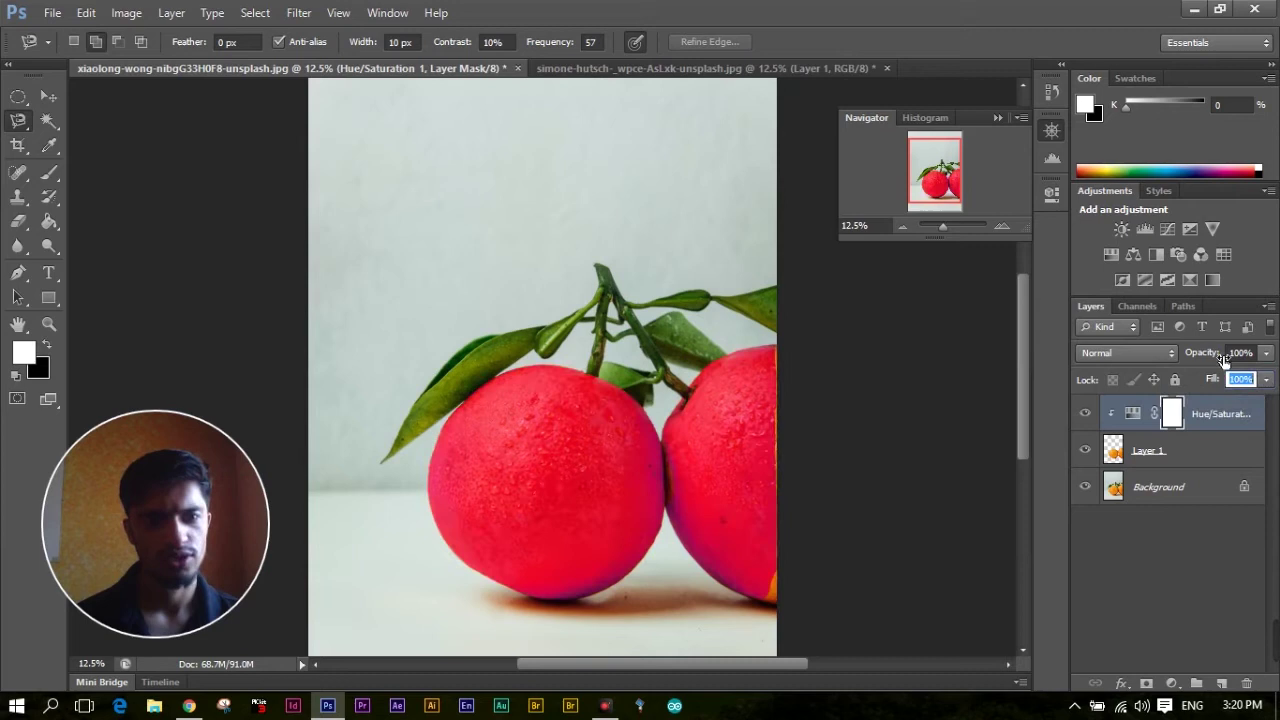
right_click(1221, 422)
click(1092, 137)
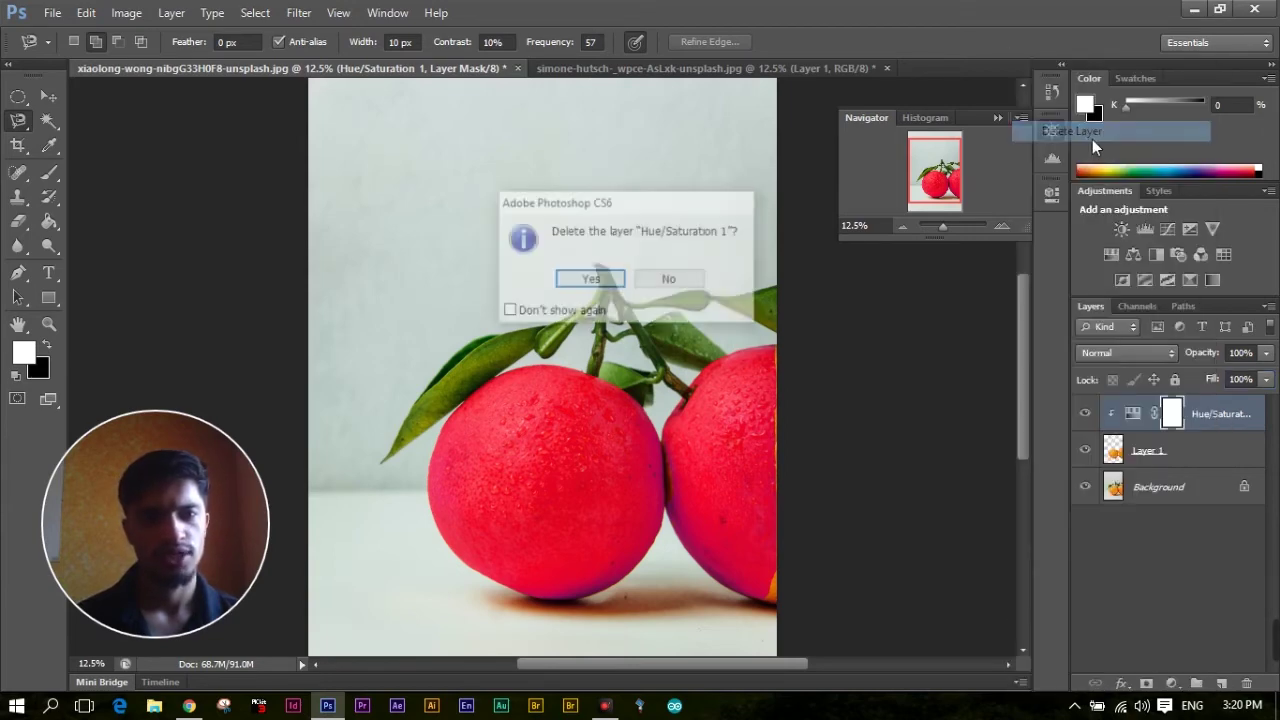
click(590, 279)
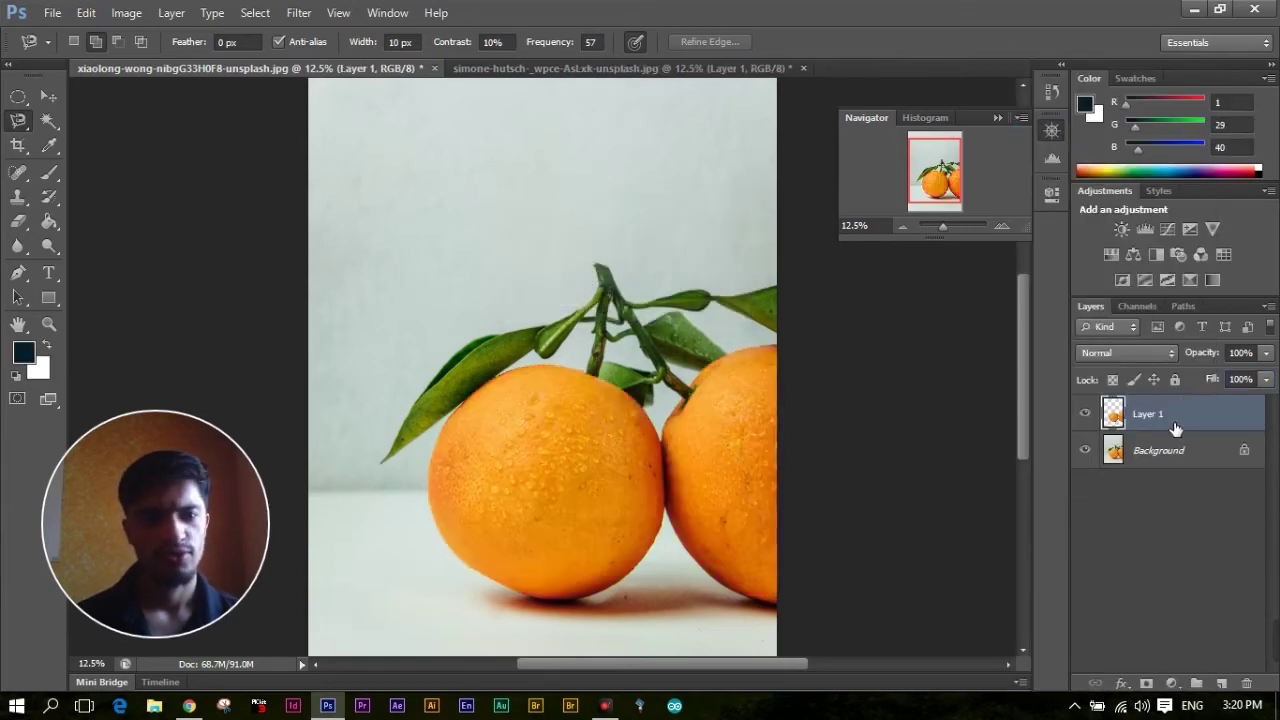
Delete Layer 1, confirming the prompt.
right_click(1175, 428)
click(1044, 136)
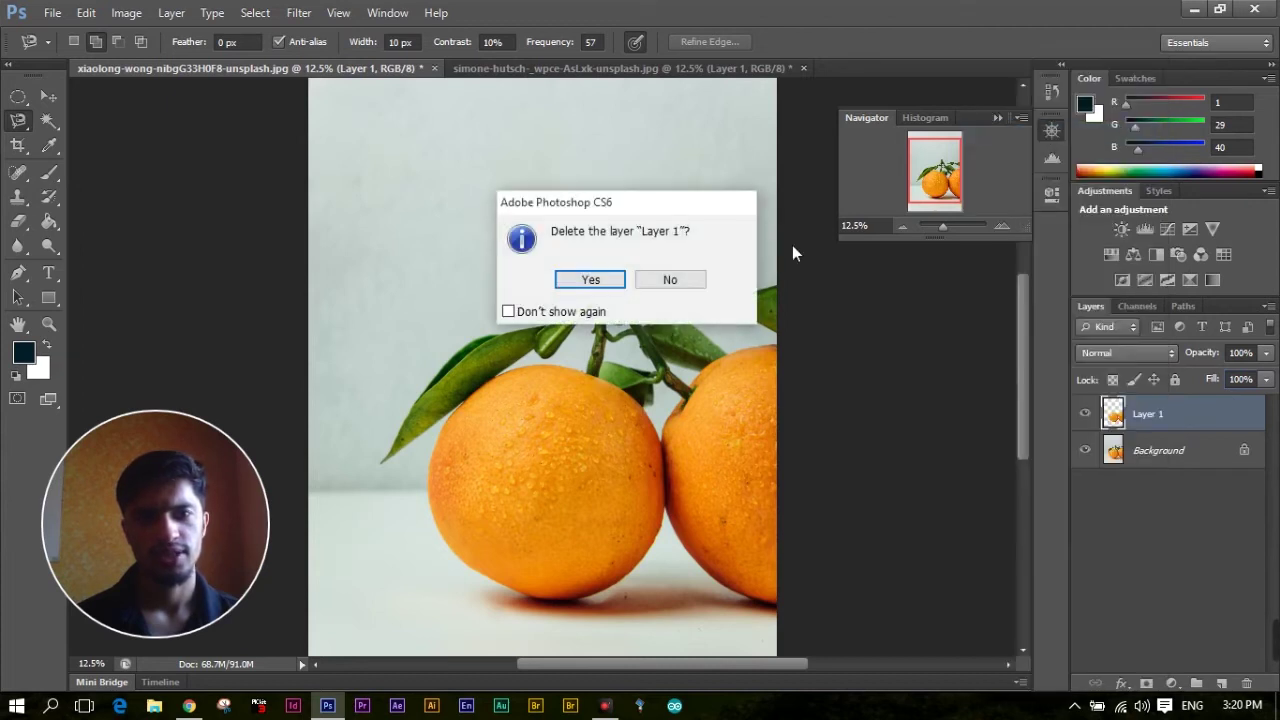
click(615, 280)
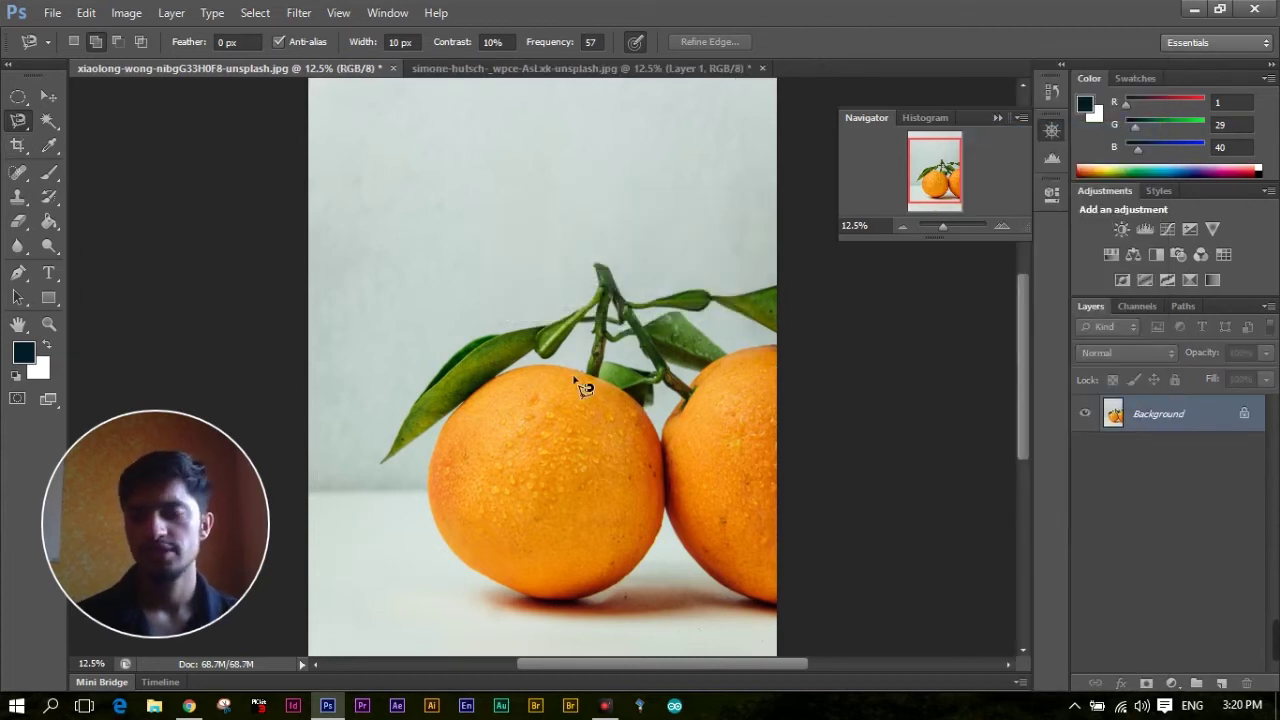
Switch to the Quick Selection Tool and paint a selection over the left orange.
key(w)
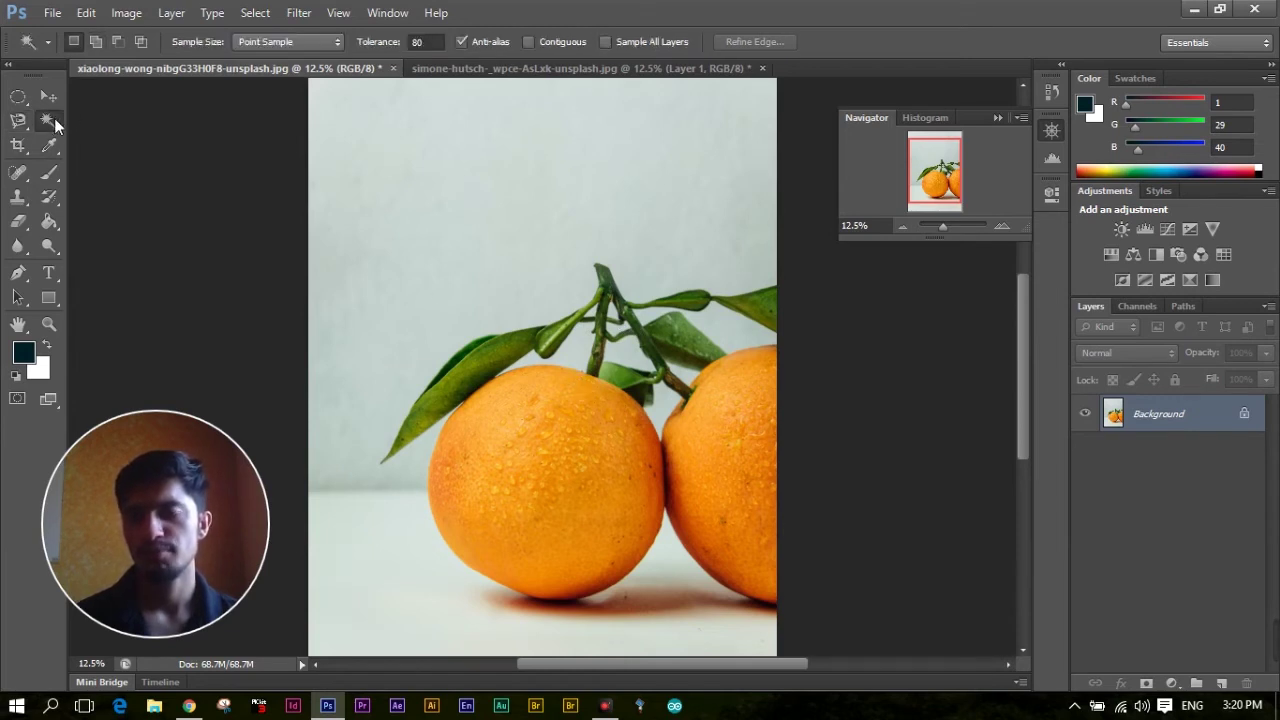
right_click(54, 123)
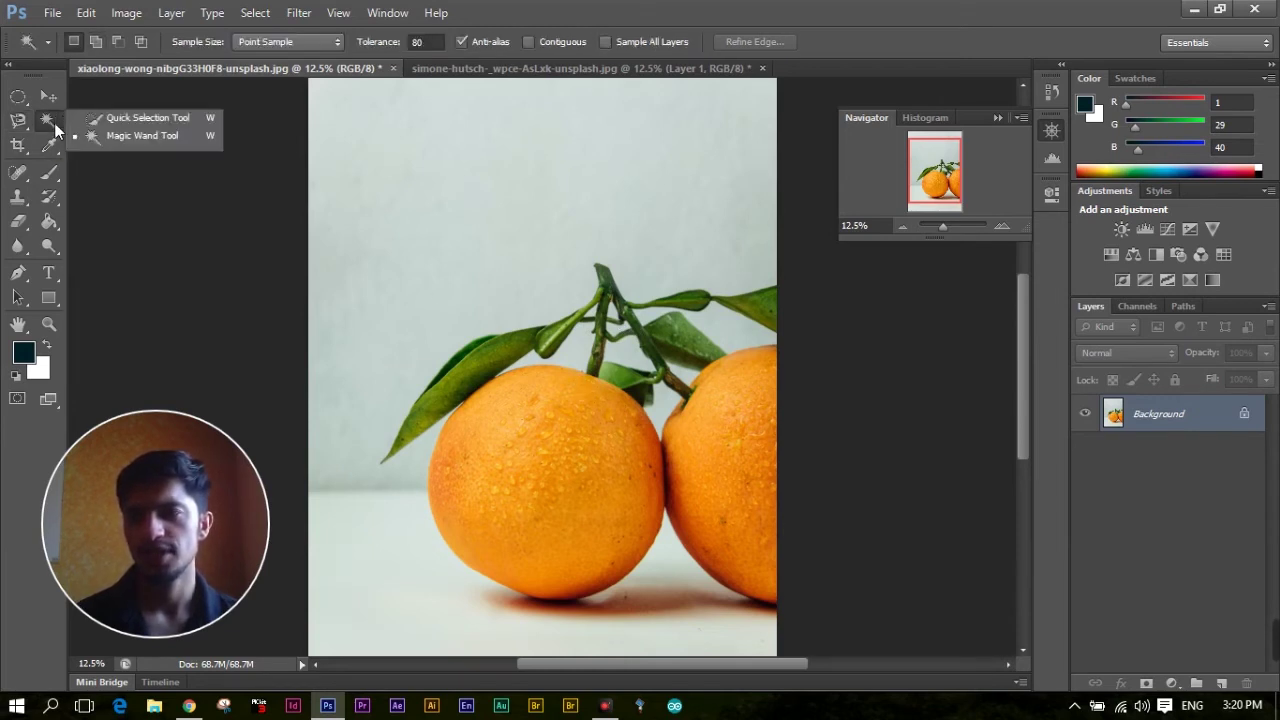
click(129, 119)
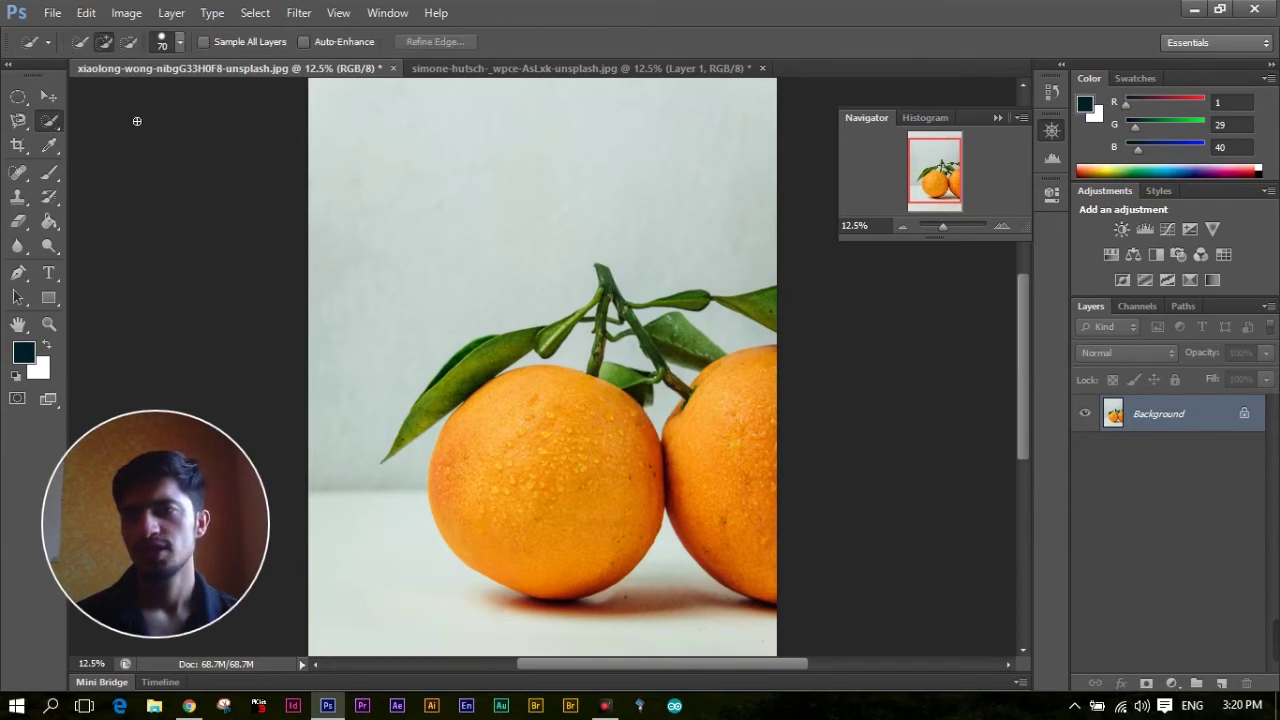
drag(542, 486, 621, 483)
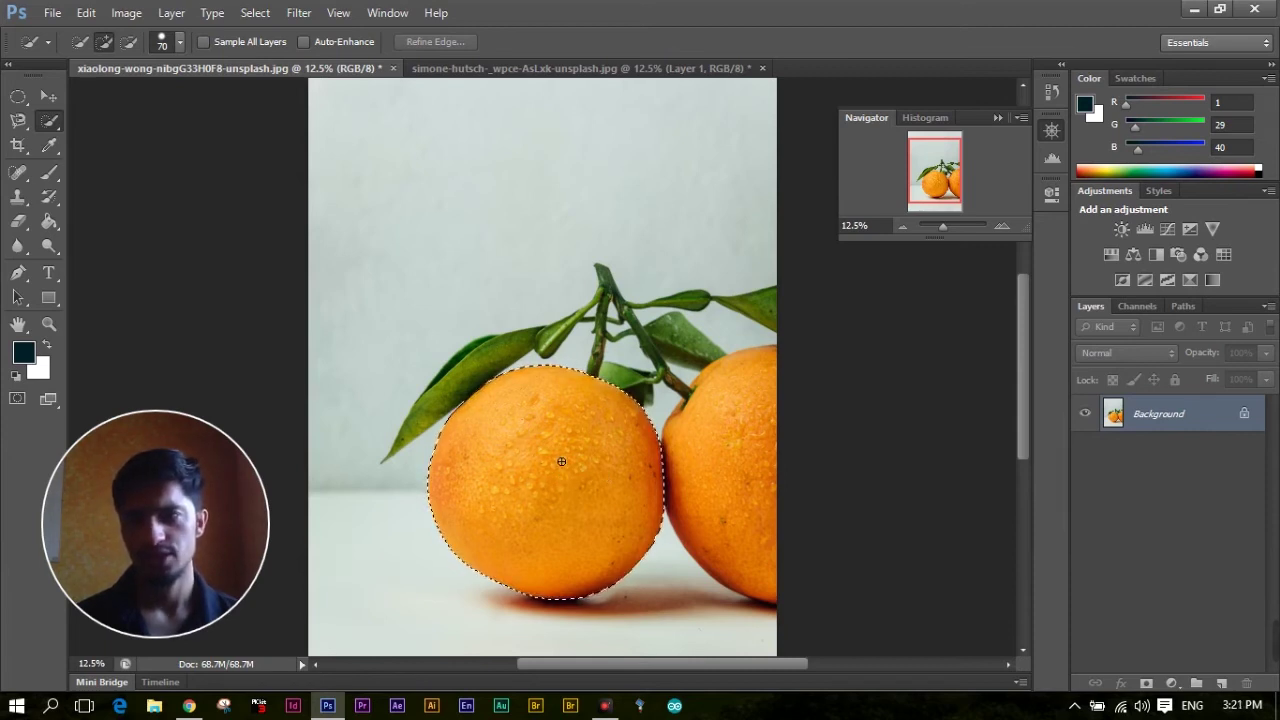
drag(550, 330, 330, 285)
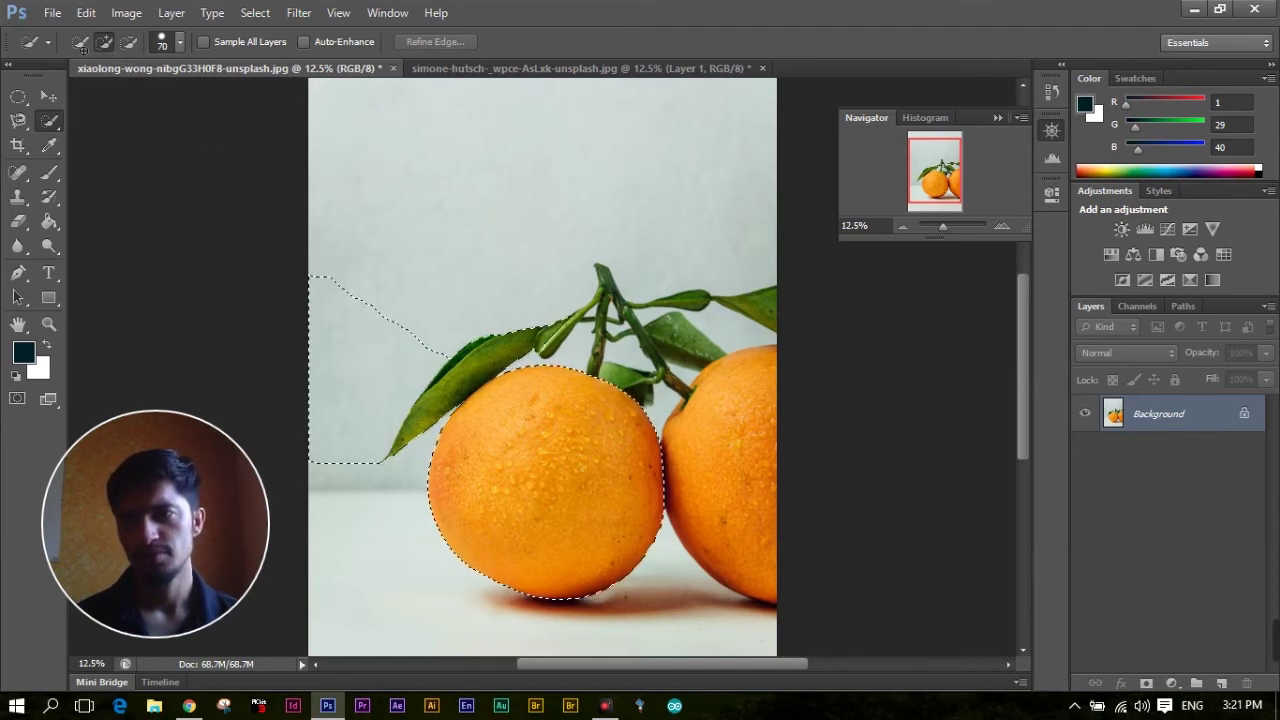
mouse_move(527, 297)
mouse_down()
mouse_move(629, 212)
mouse_move(657, 214)
mouse_up()
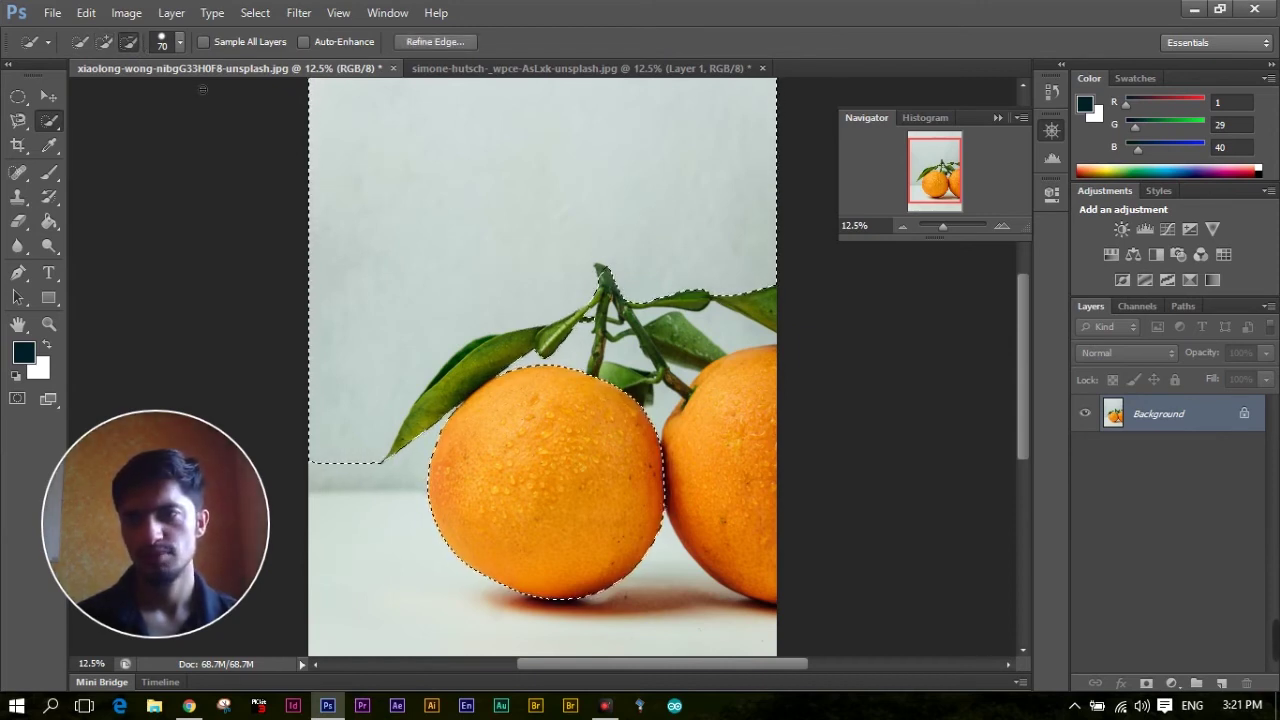
Subtract the background strips and stem fragments using a brush enlarged to 600.
drag(472, 249, 360, 340)
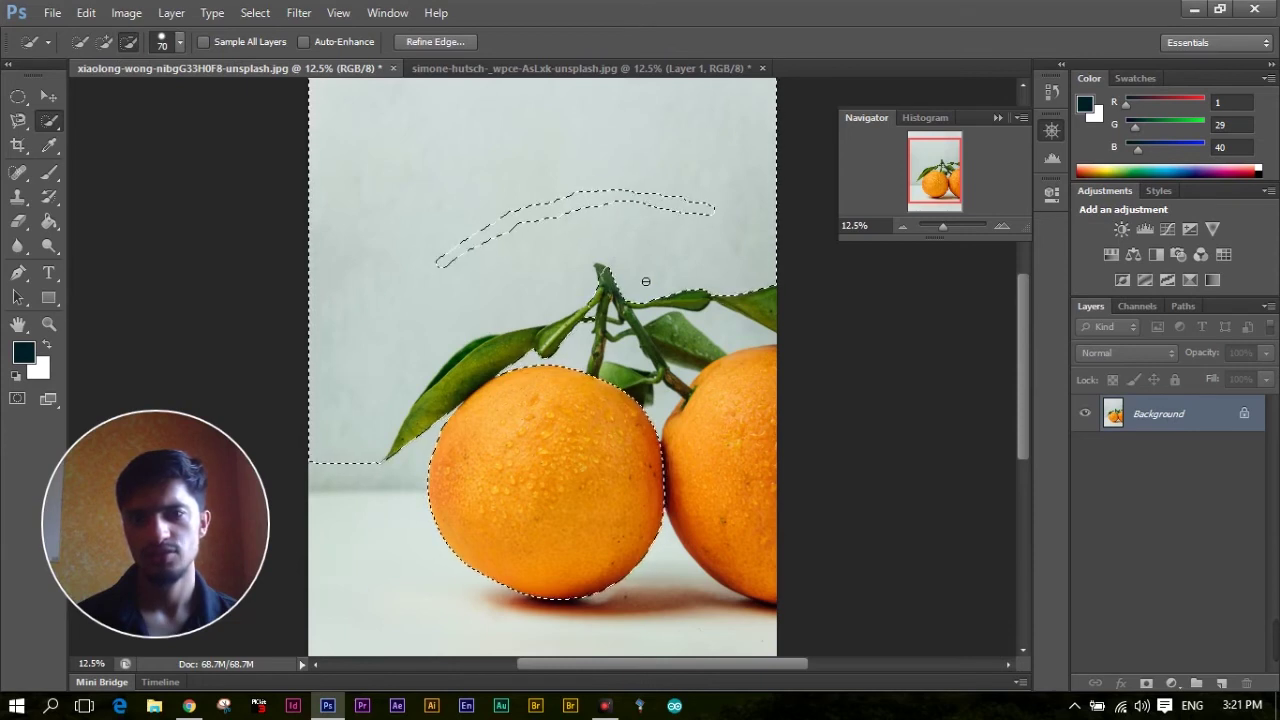
mouse_move(533, 250)
mouse_down()
mouse_move(760, 277)
mouse_move(783, 260)
mouse_move(769, 211)
mouse_up()
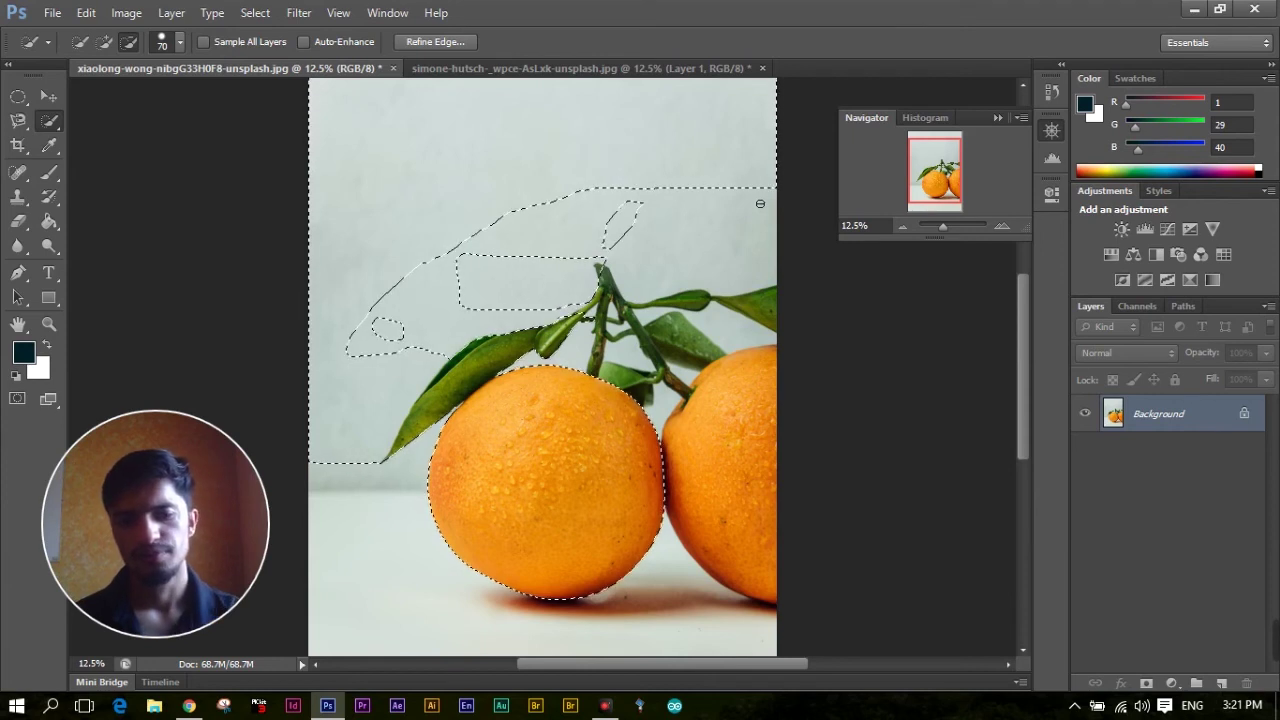
key(bracketright)
key(bracketright)
key(bracketright)
key(bracketright)
key(bracketright)
key(bracketright)
key(bracketright)
key(bracketright)
key(bracketright)
key(bracketright)
click(793, 233)
mouse_move(793, 233)
mouse_down()
mouse_move(777, 189)
mouse_move(574, 151)
mouse_move(409, 200)
mouse_move(359, 246)
mouse_move(320, 394)
mouse_move(326, 491)
mouse_move(343, 193)
mouse_move(352, 305)
mouse_move(394, 290)
mouse_move(448, 241)
mouse_move(462, 260)
mouse_up()
mouse_move(412, 226)
mouse_down()
mouse_move(429, 251)
mouse_move(663, 271)
mouse_move(394, 320)
mouse_move(378, 335)
mouse_move(491, 380)
mouse_move(439, 412)
mouse_up()
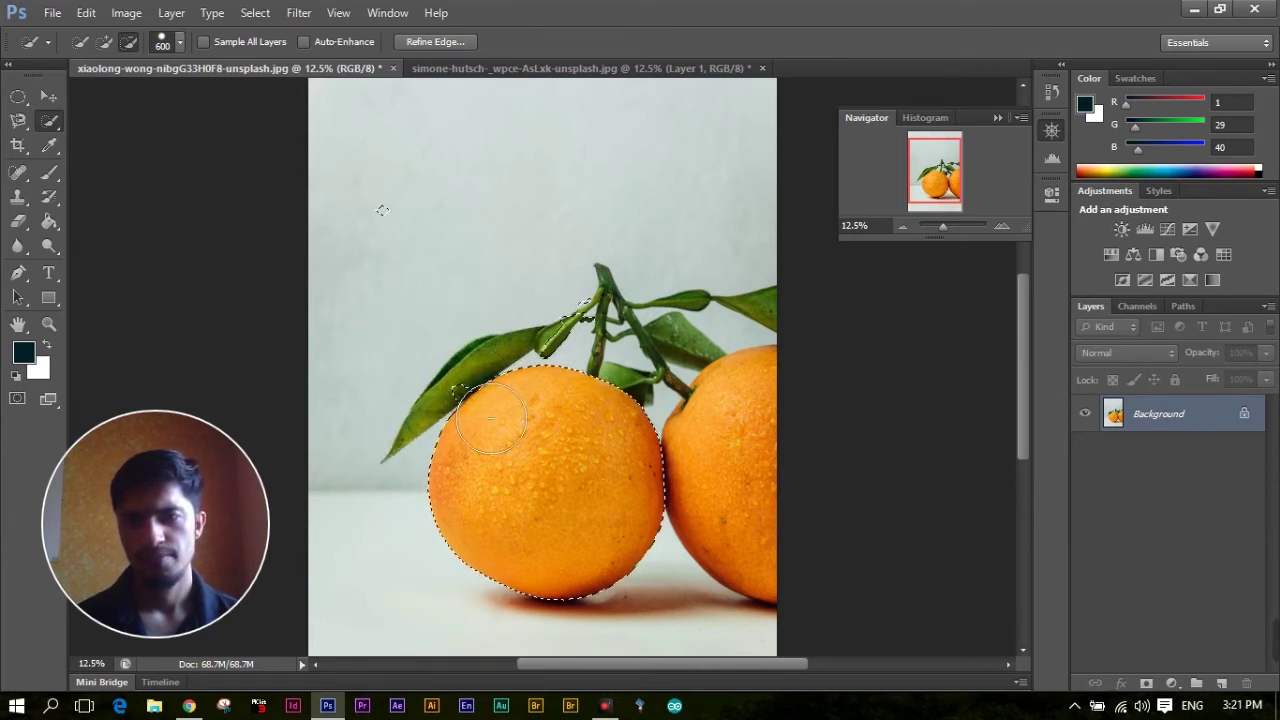
Finish the selection with a 125 brush and copy the orange onto a new layer.
key(bracketleft)
key(bracketleft)
key(bracketleft)
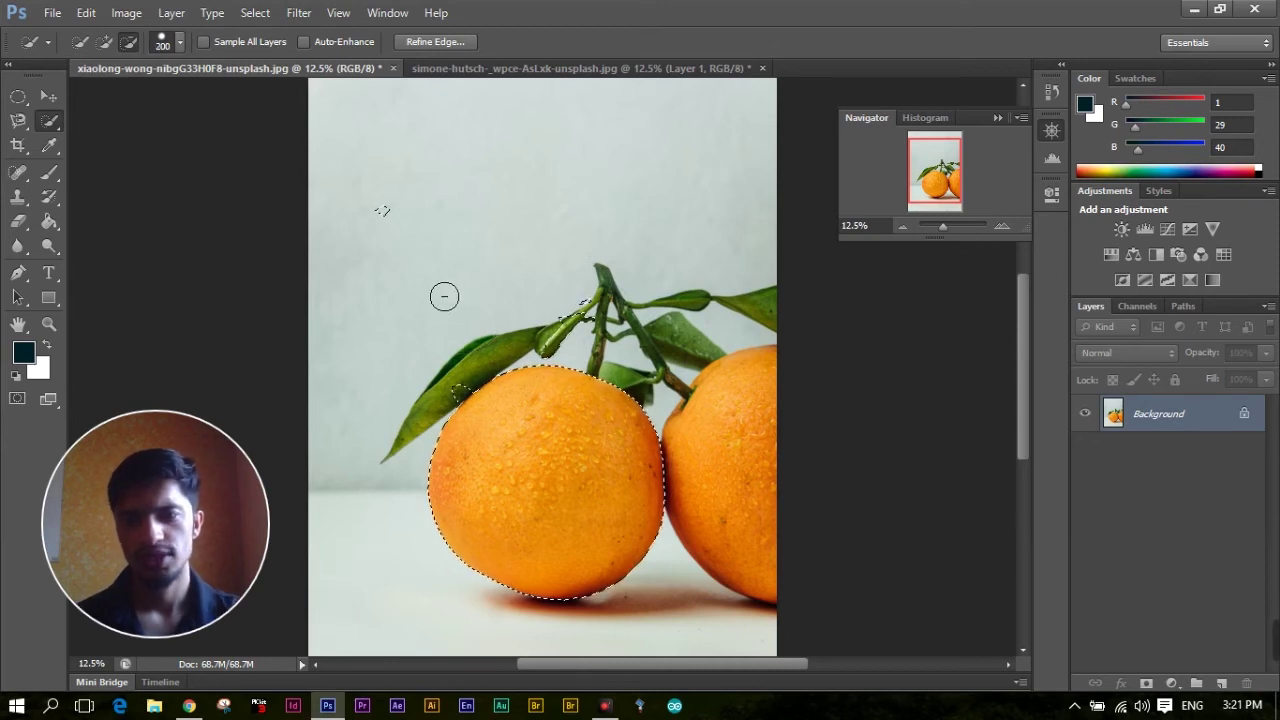
key(bracketleft)
key(bracketleft)
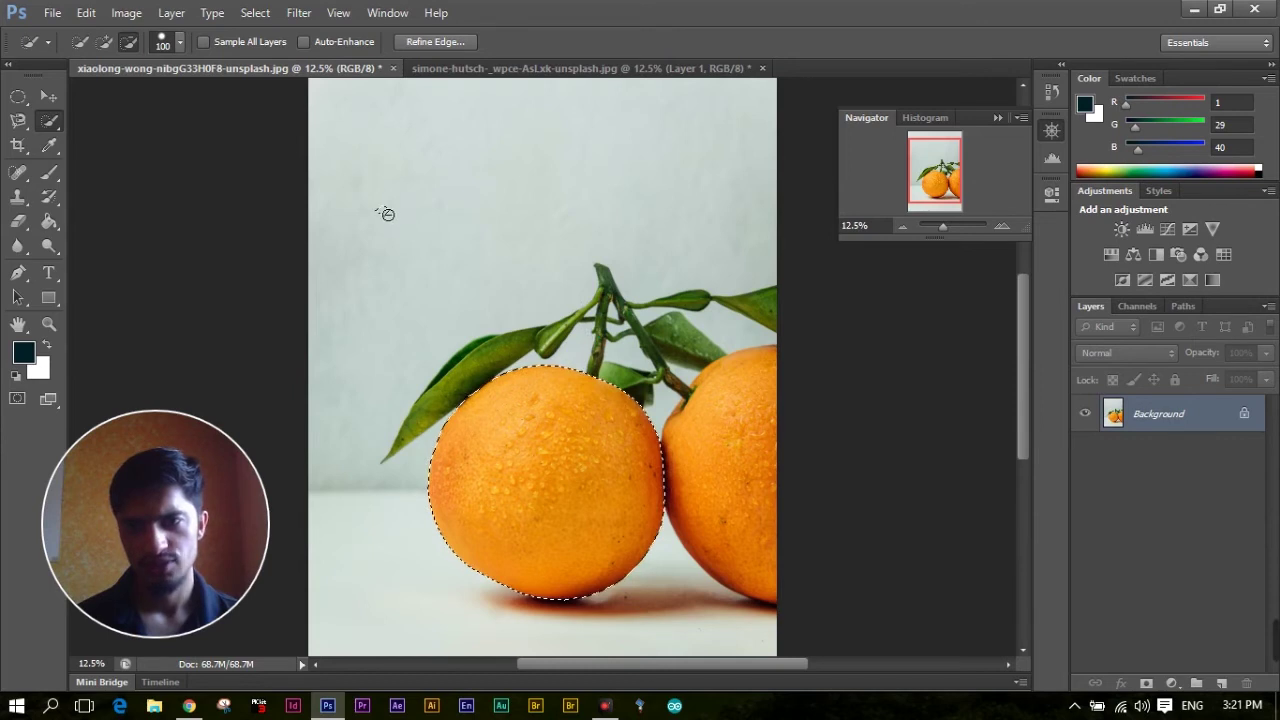
click(437, 223)
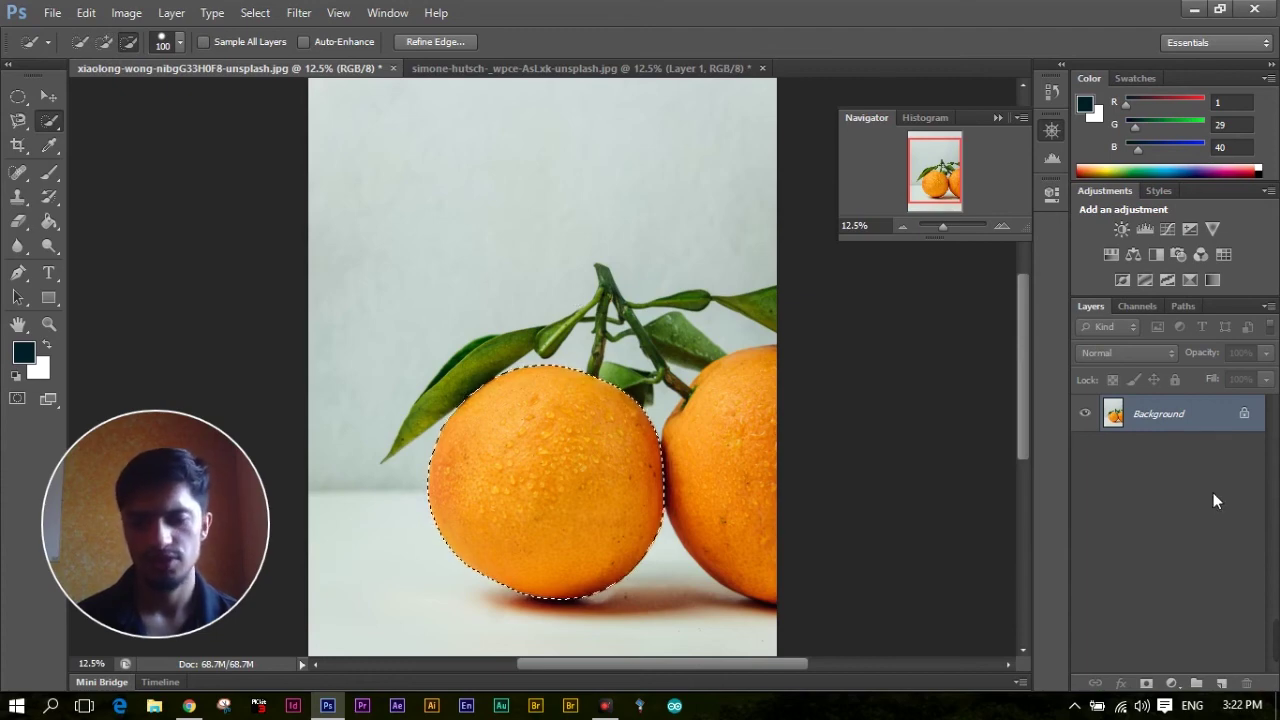
key(ctrl+j)
Preview the orange cut-out with Background hidden, delete Layer 1, and pick the Magic Wand.
click(1085, 450)
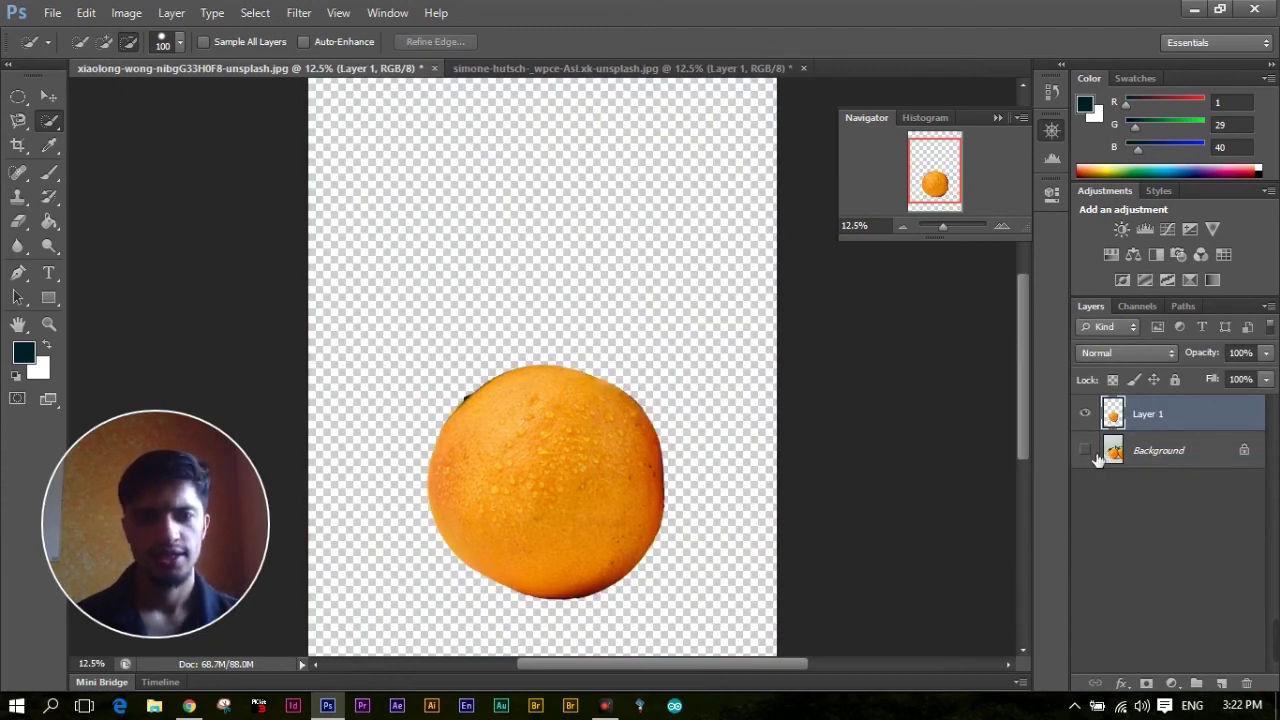
click(1085, 450)
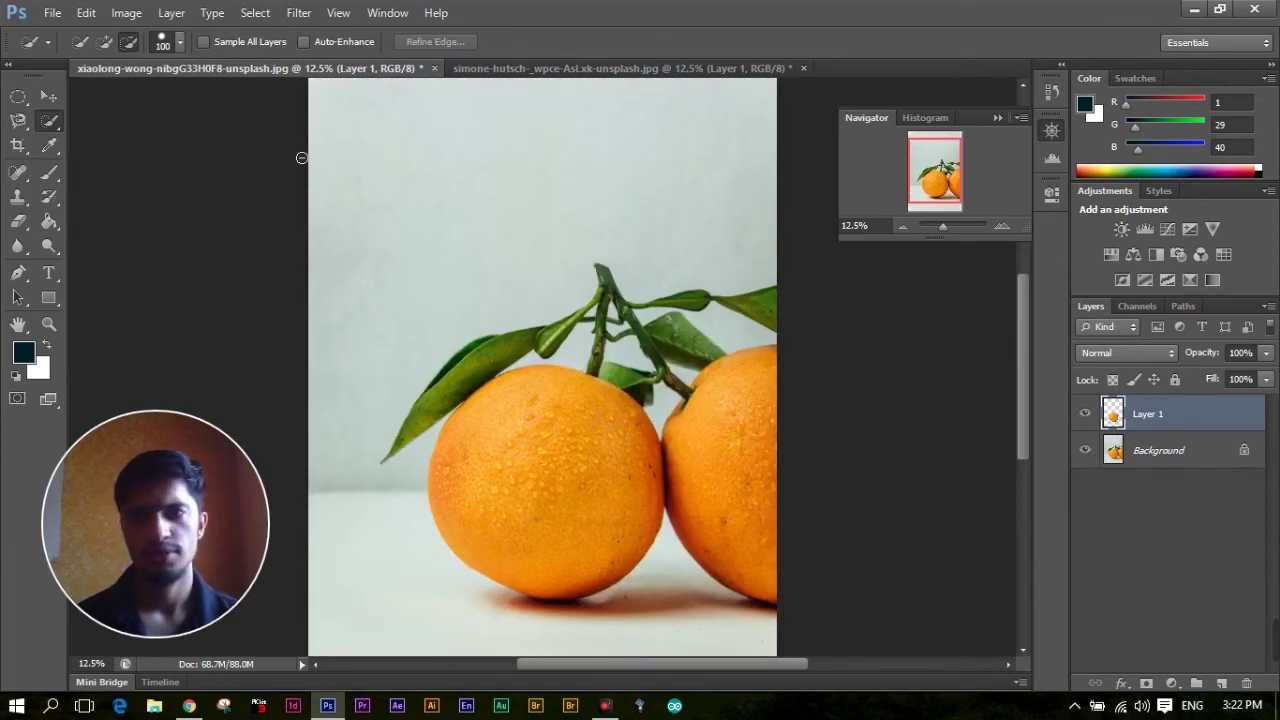
right_click(1172, 425)
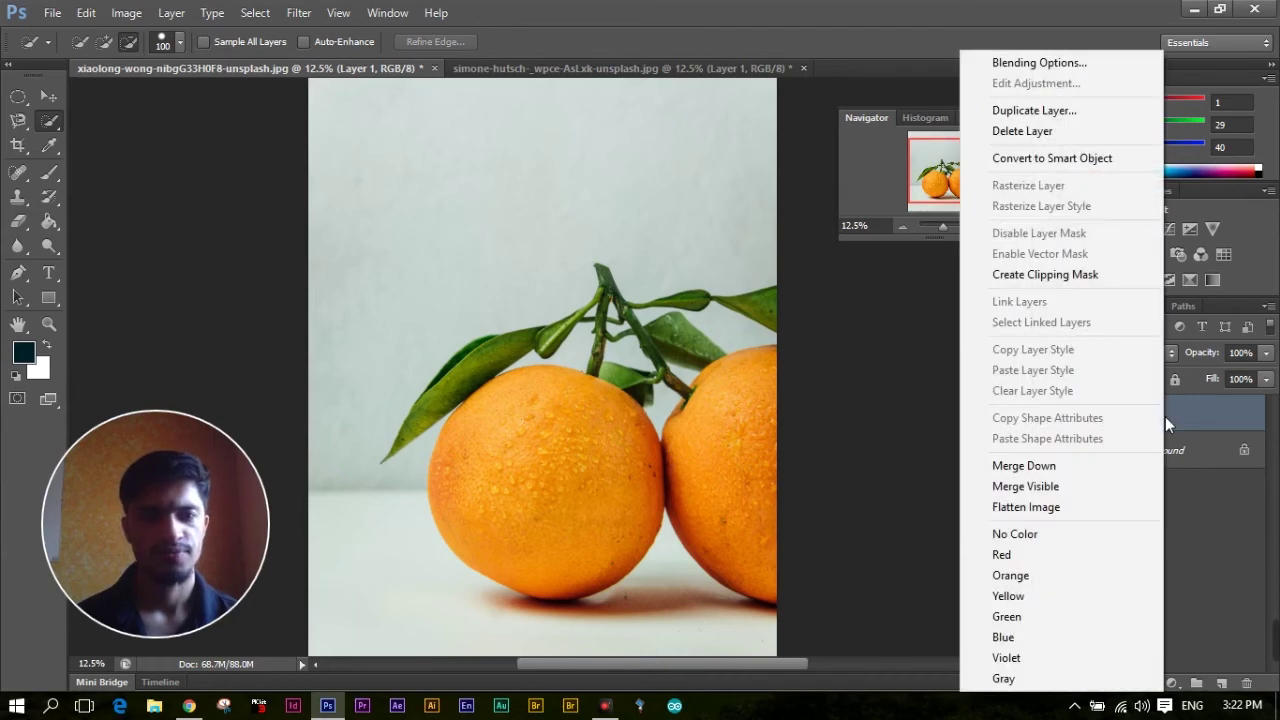
click(1068, 131)
click(601, 285)
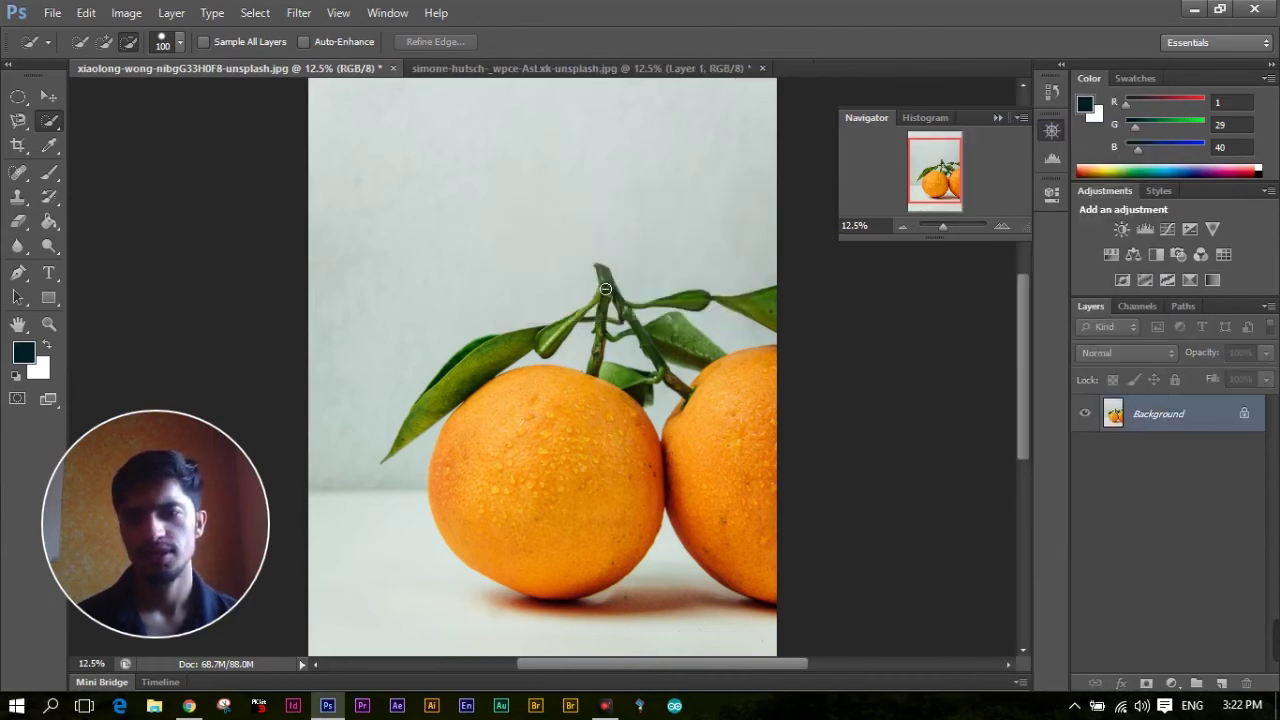
right_click(63, 125)
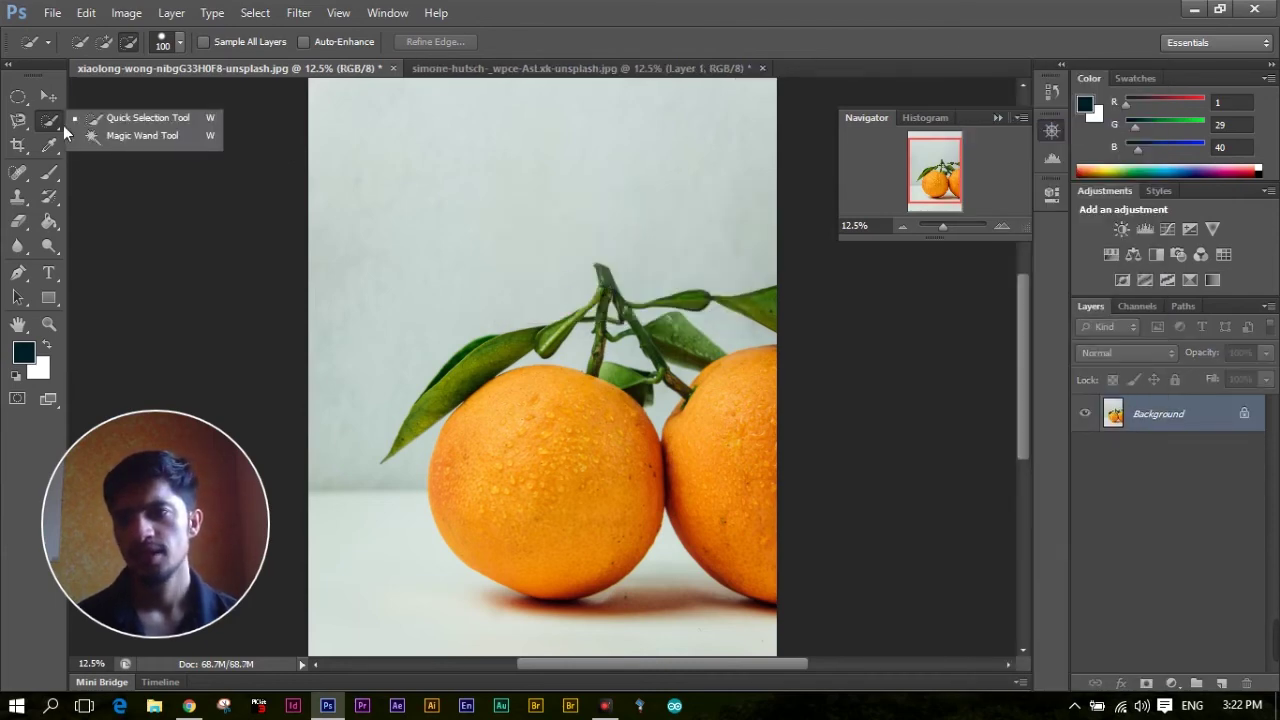
click(124, 135)
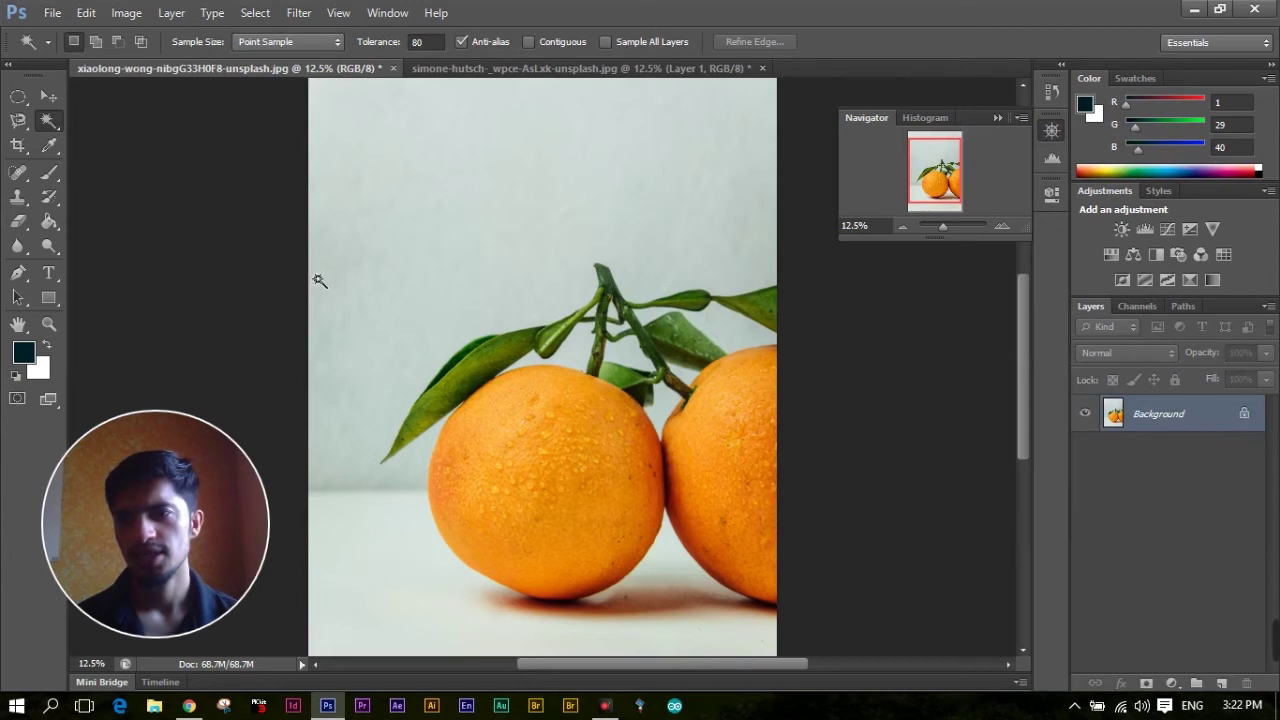
With the Magic Wand at tolerance 80 and Contiguous on, select only the left orange, then deselect.
click(514, 443)
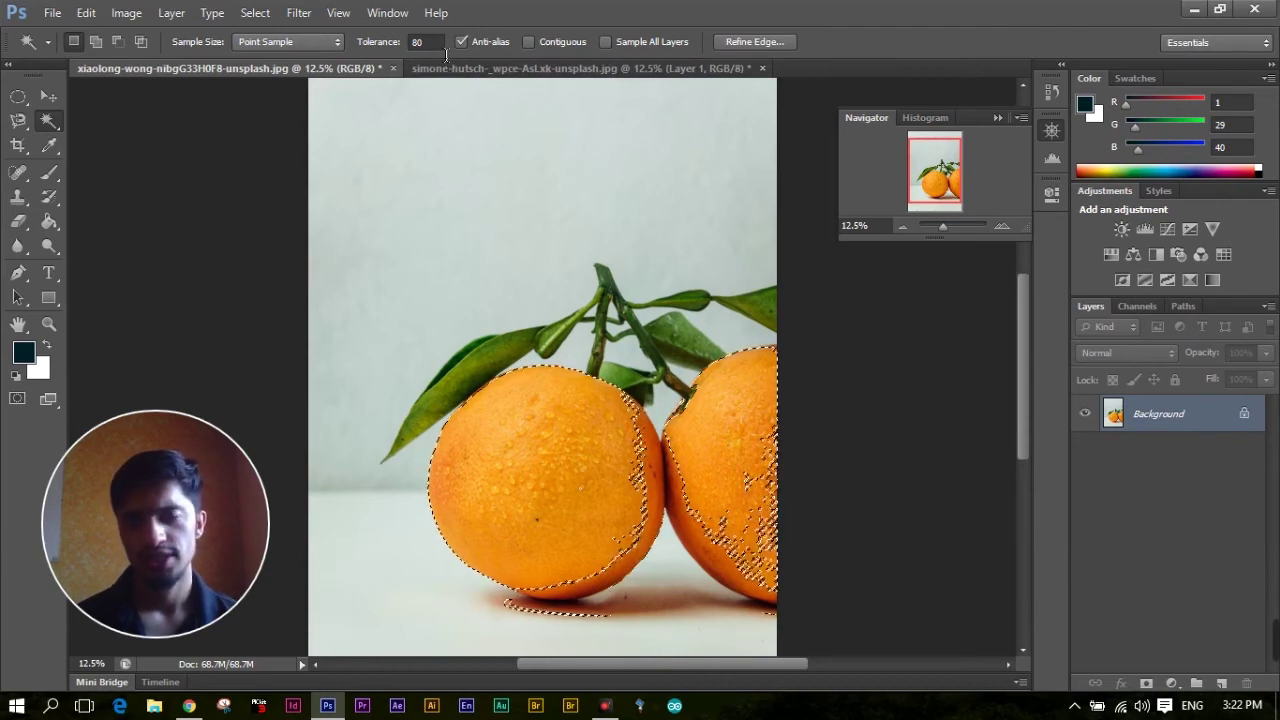
key(ctrl+d)
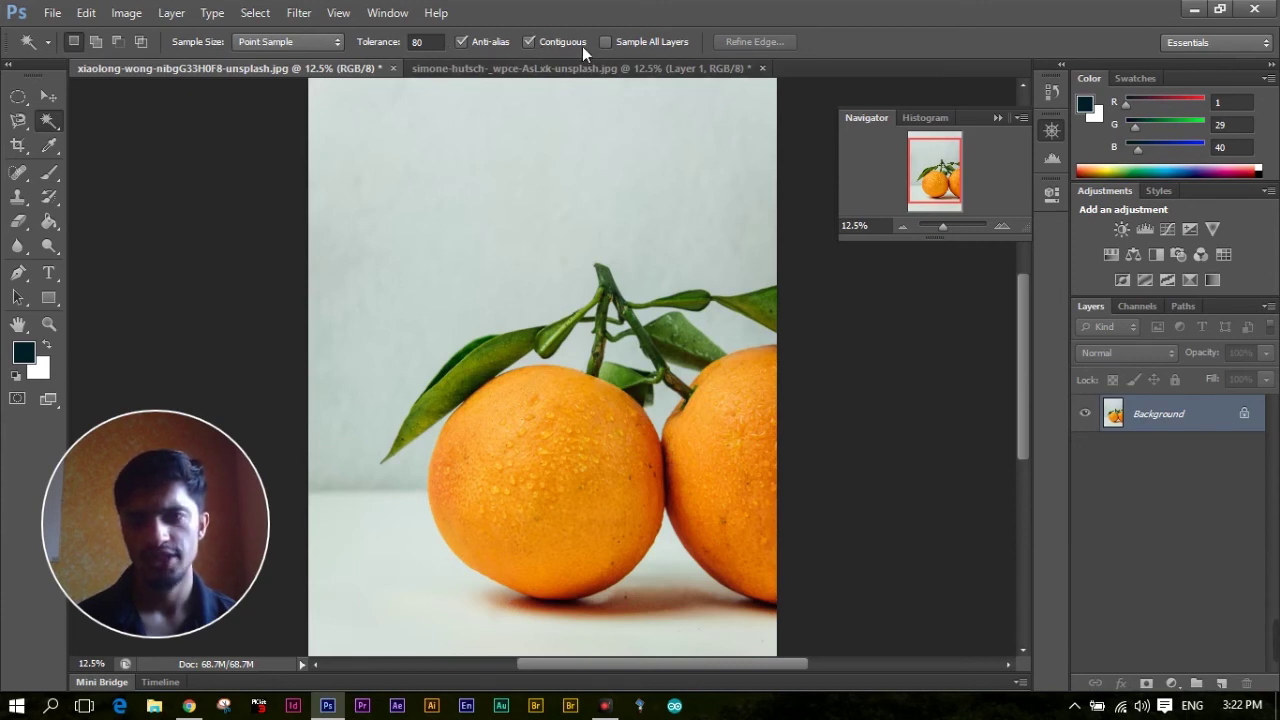
click(558, 493)
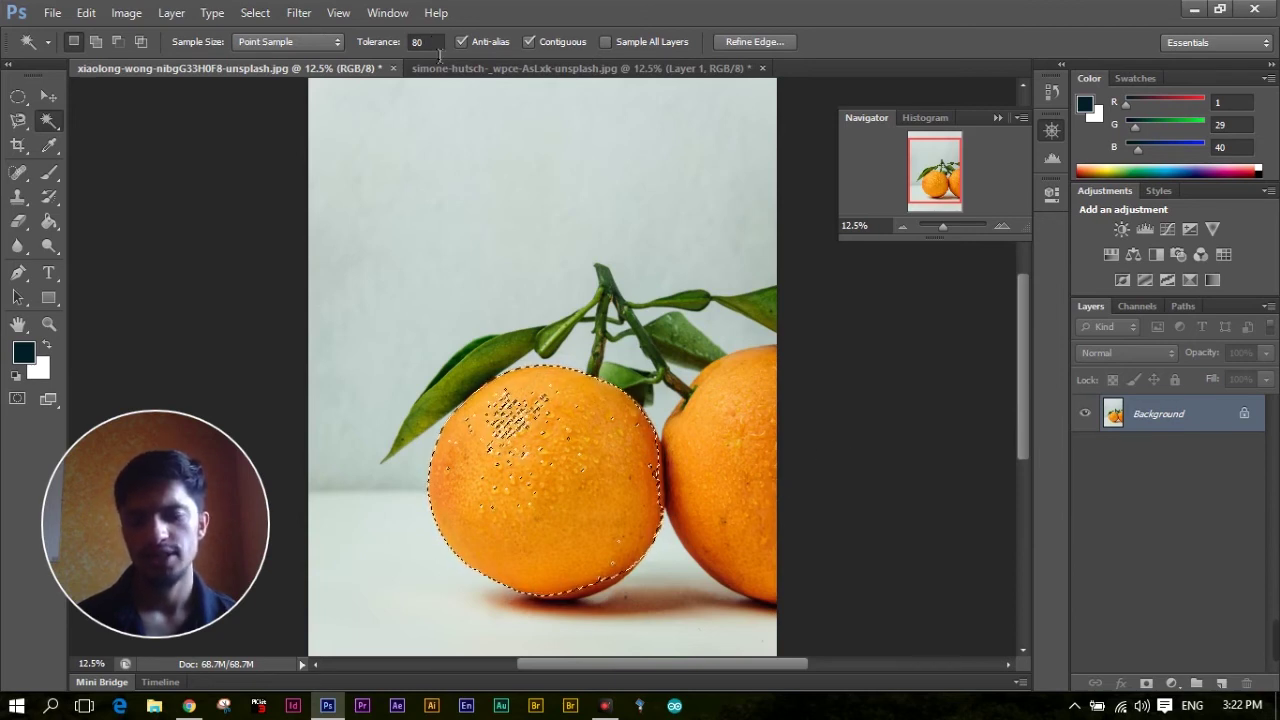
key(ctrl+d)
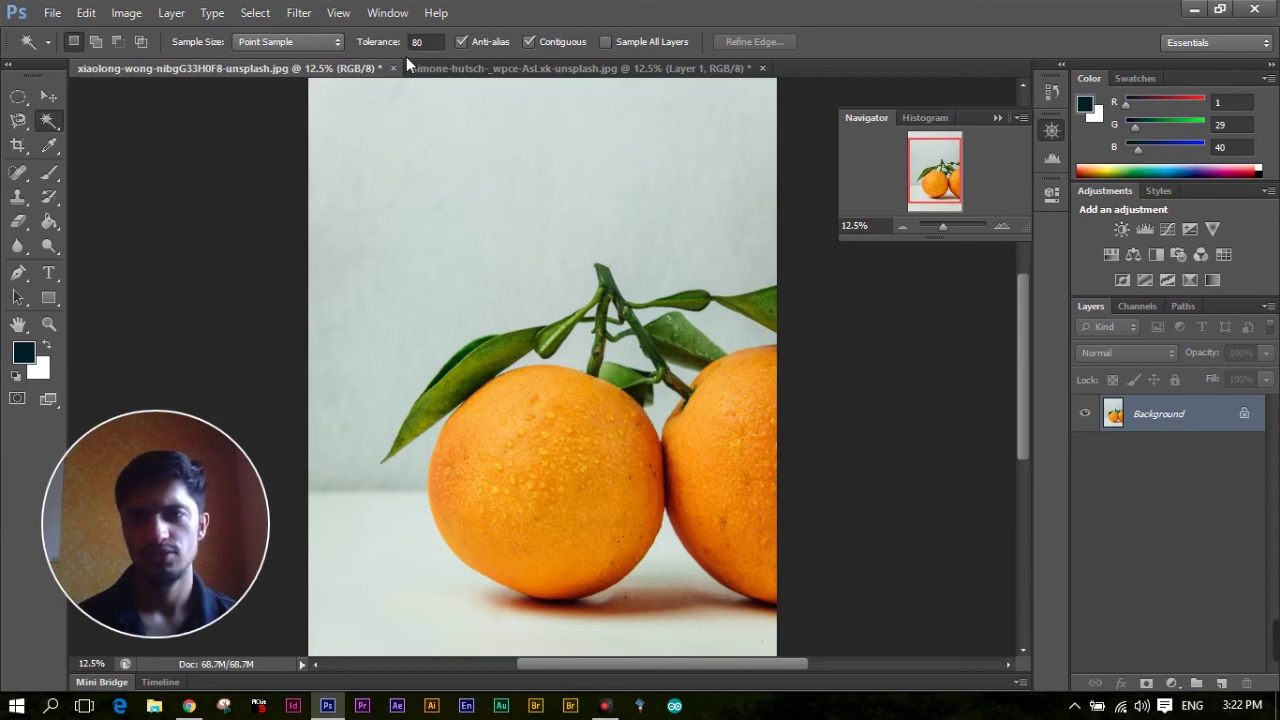
Set wand tolerance to 100 and, with Contiguous off, select both oranges and their shadow.
click(425, 42)
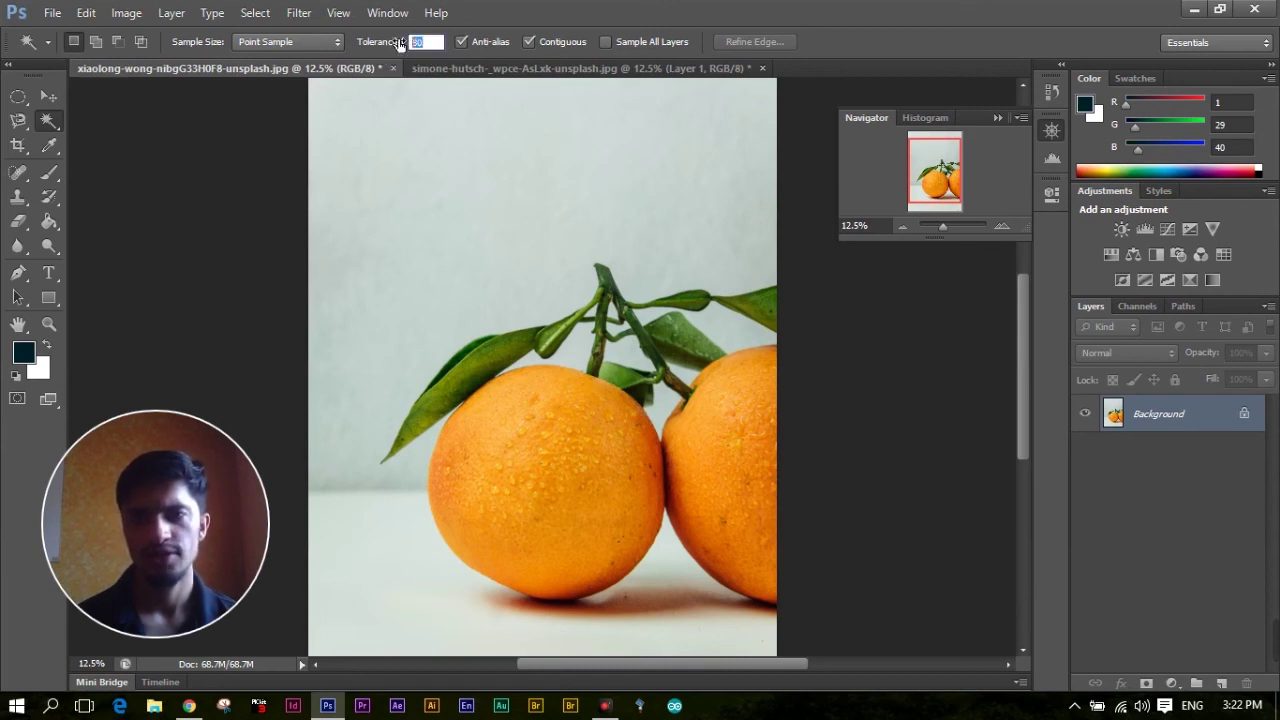
text(100)
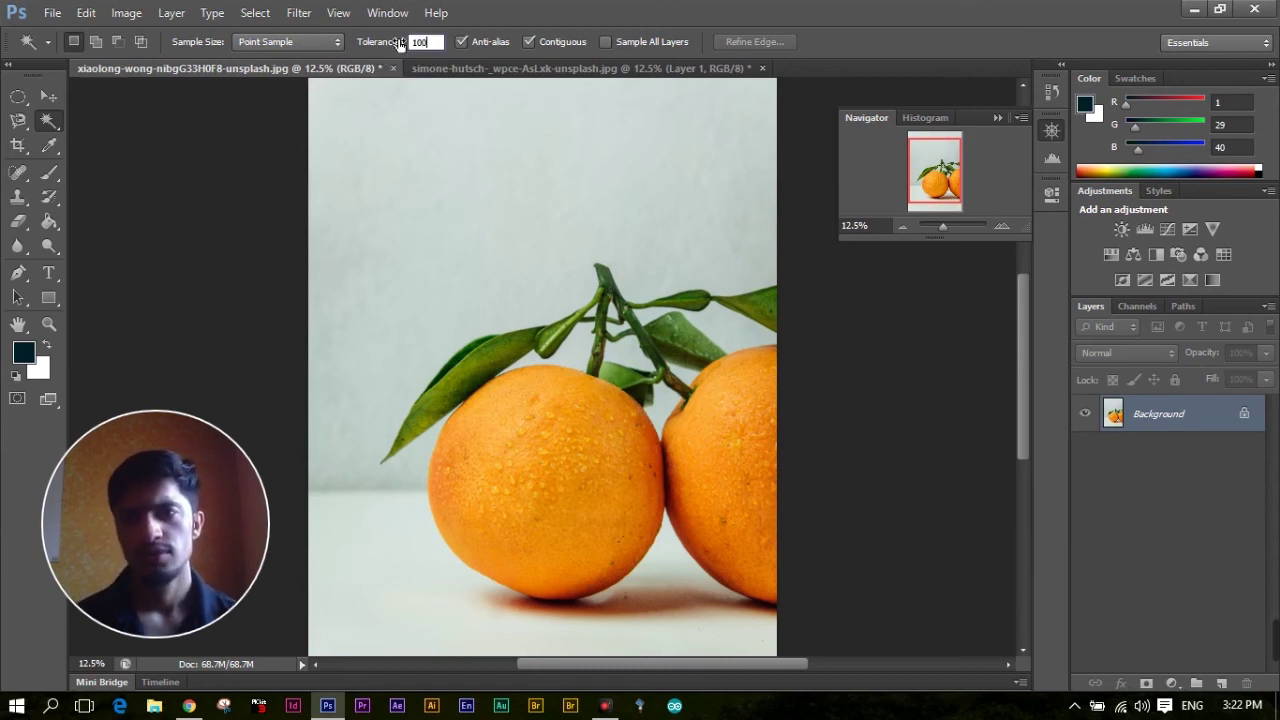
click(530, 435)
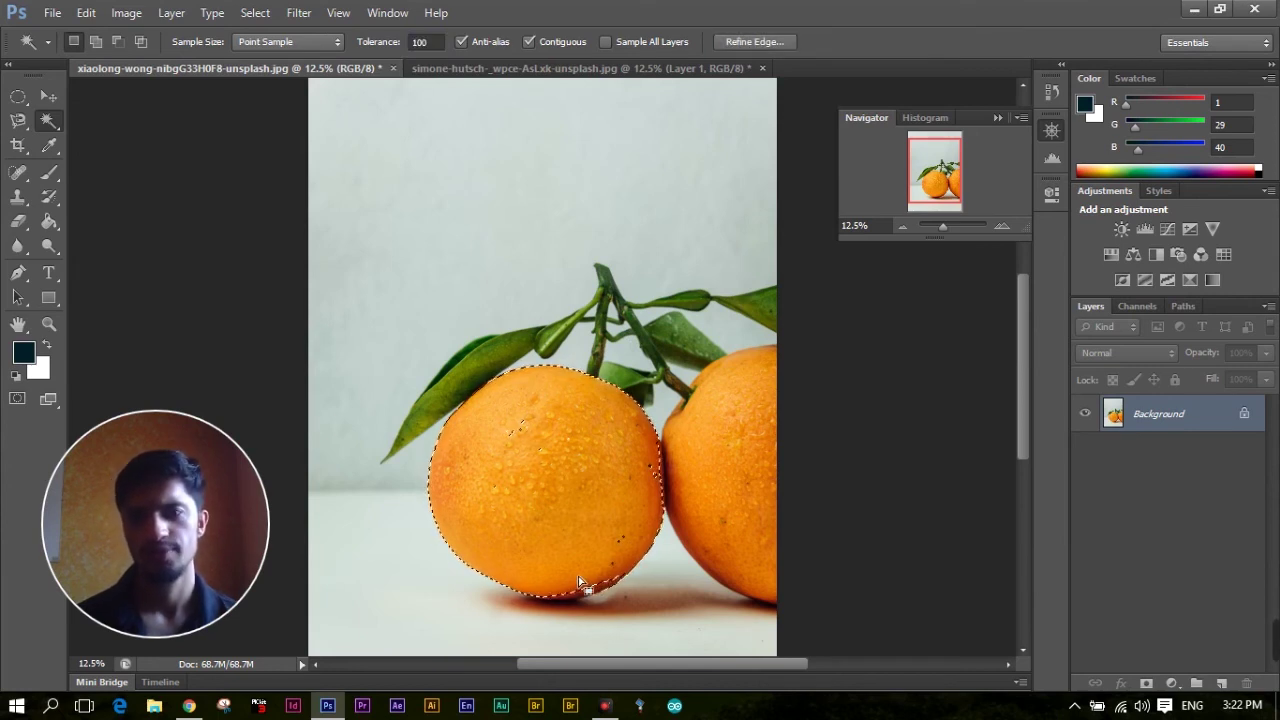
click(566, 41)
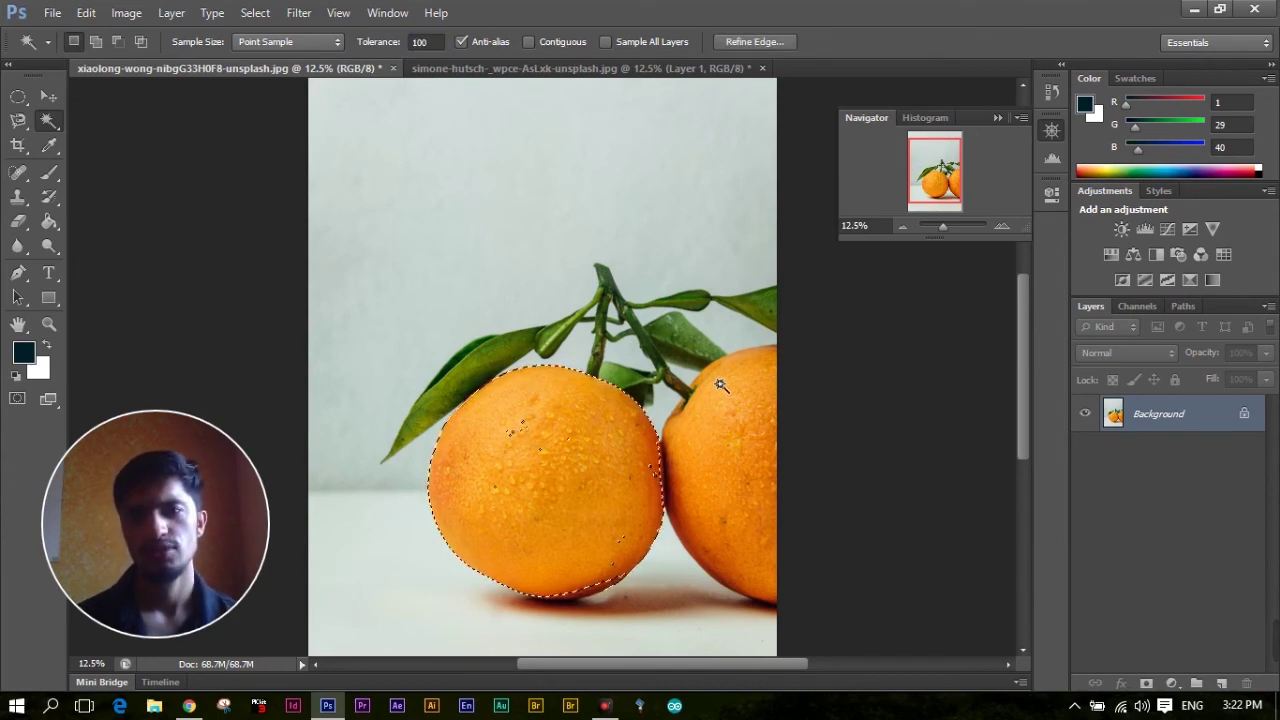
shift+click(757, 422)
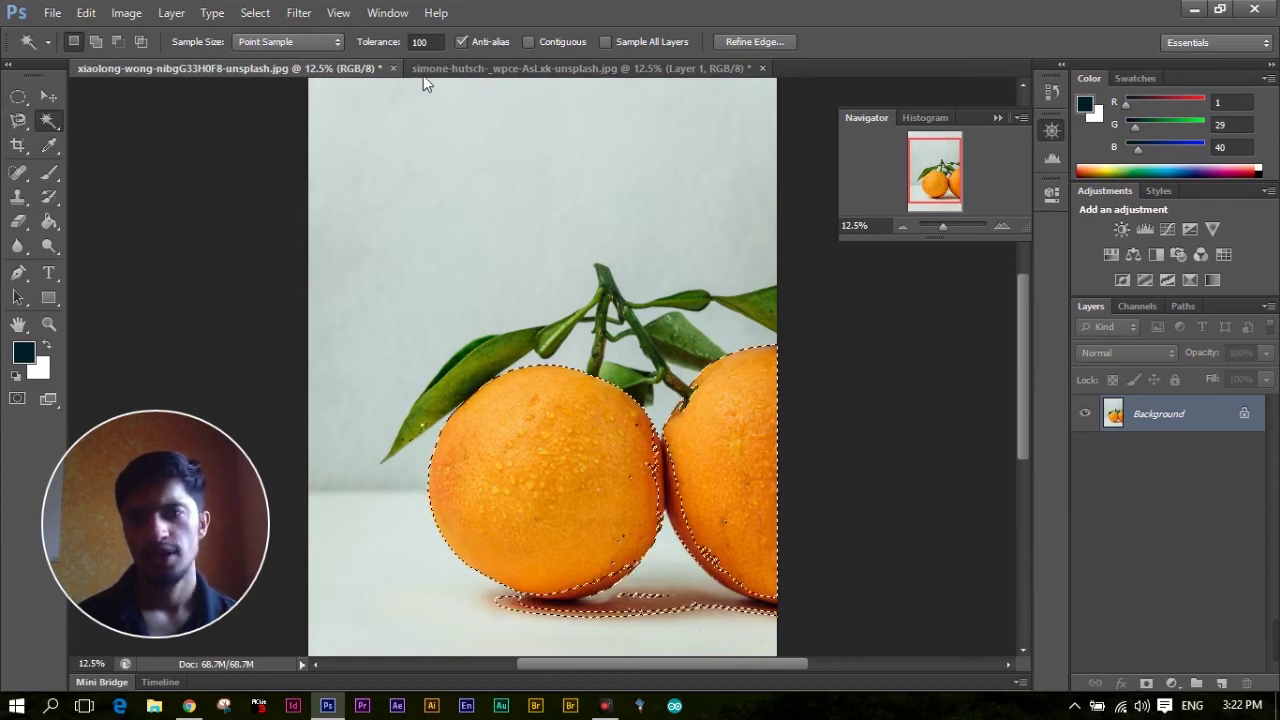
click(321, 41)
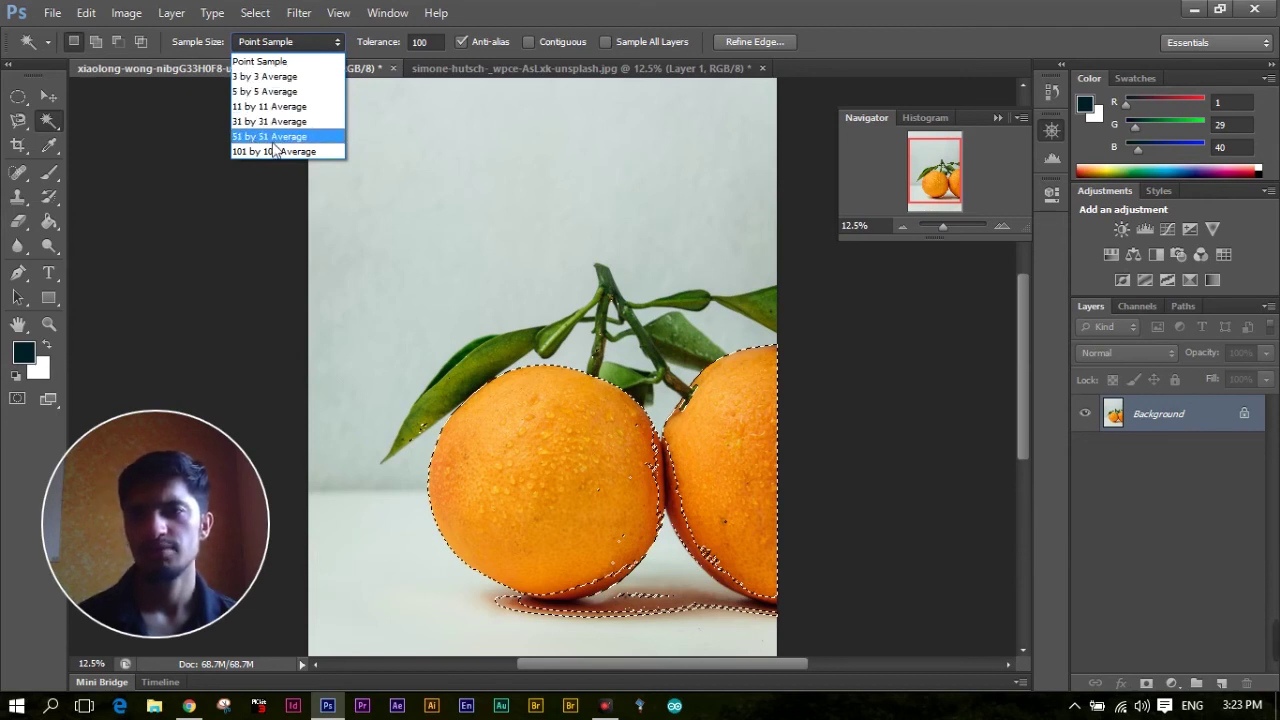
Test 31 by 31 Average sampling on the orange, then clear the selection.
click(541, 383)
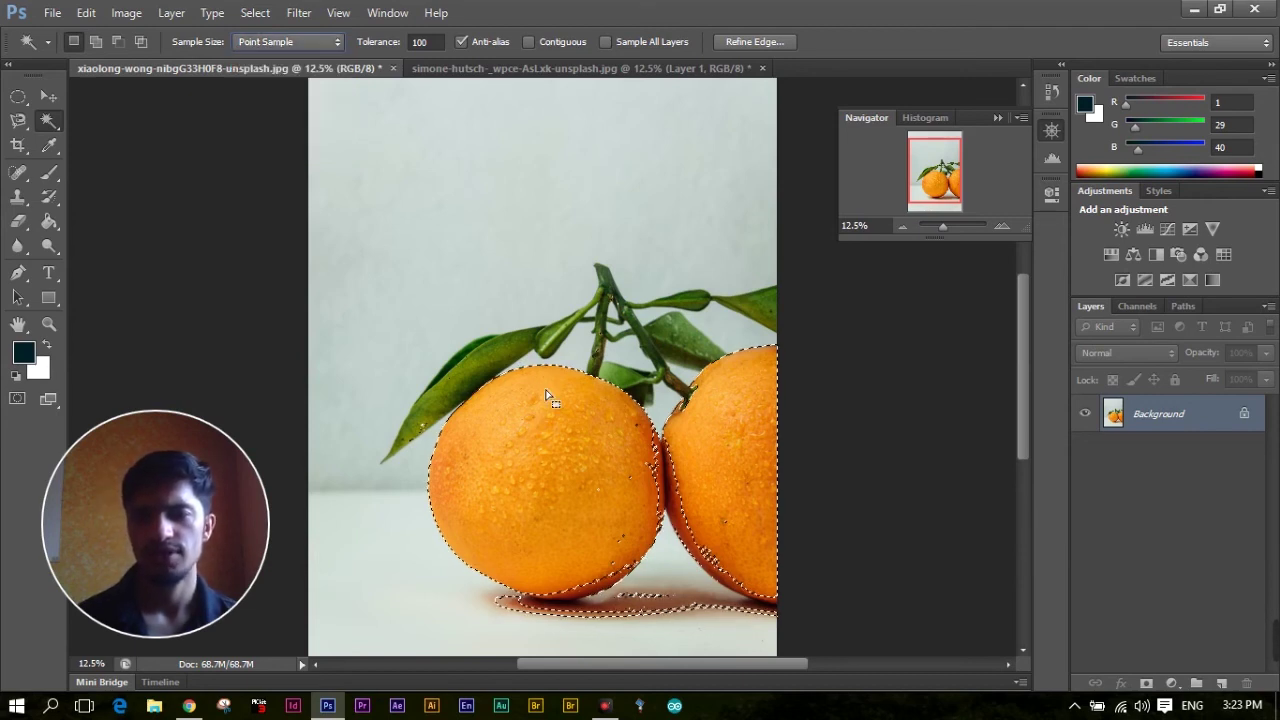
key(ctrl+d)
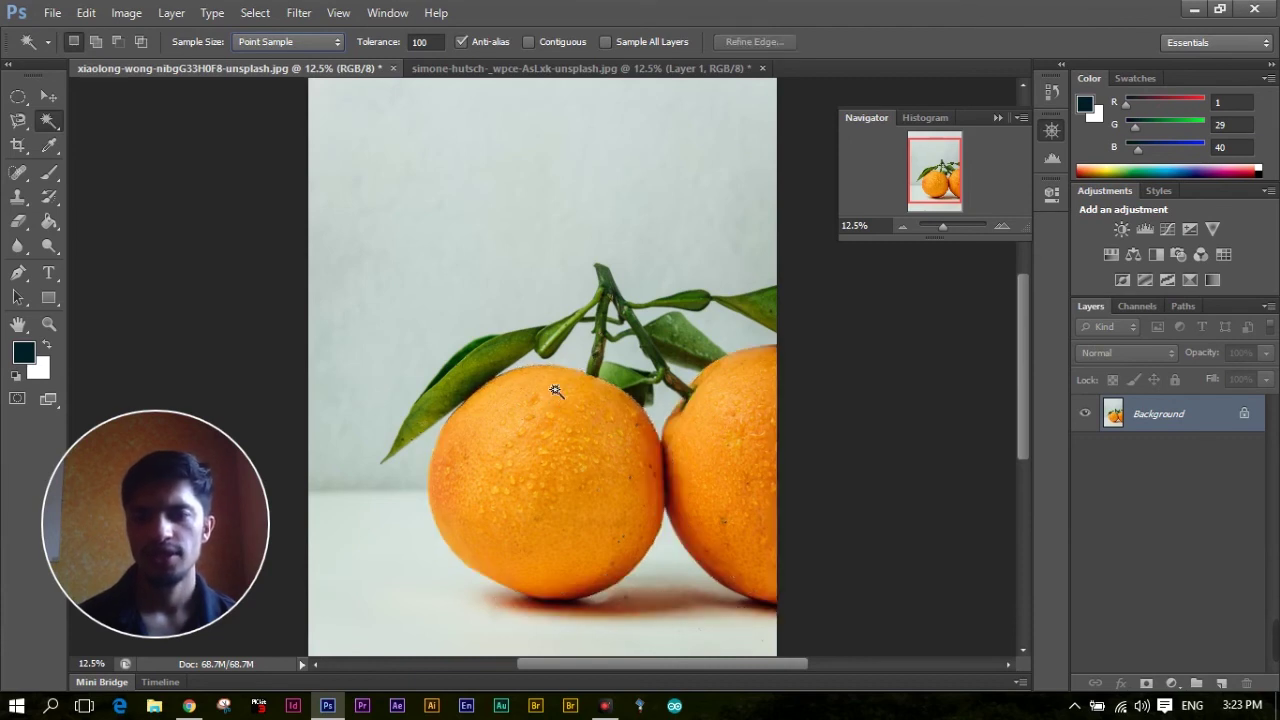
click(327, 49)
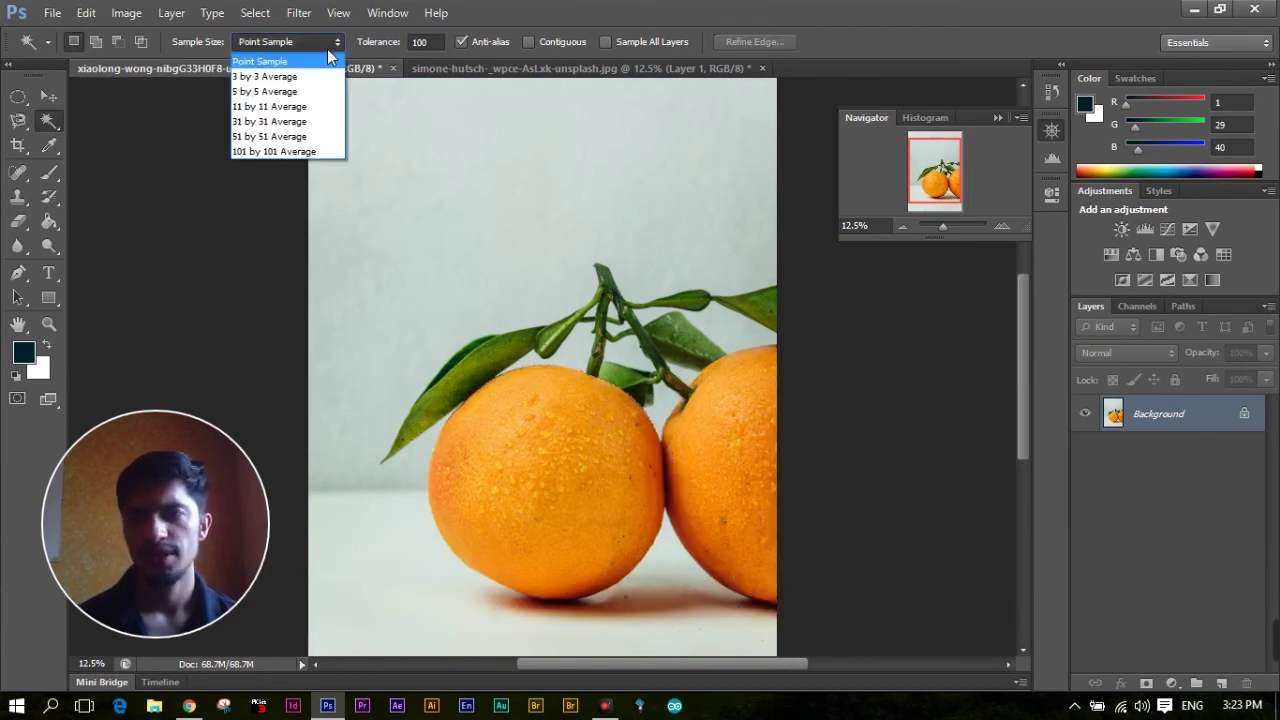
click(310, 121)
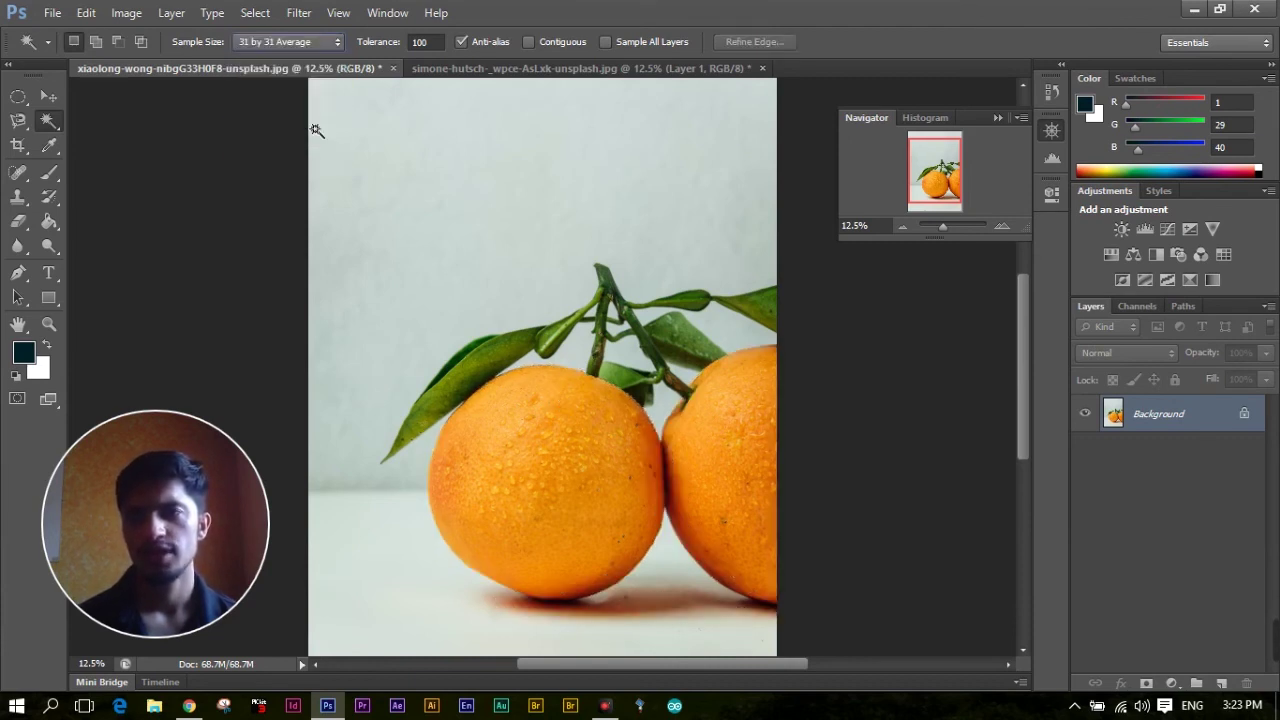
click(540, 427)
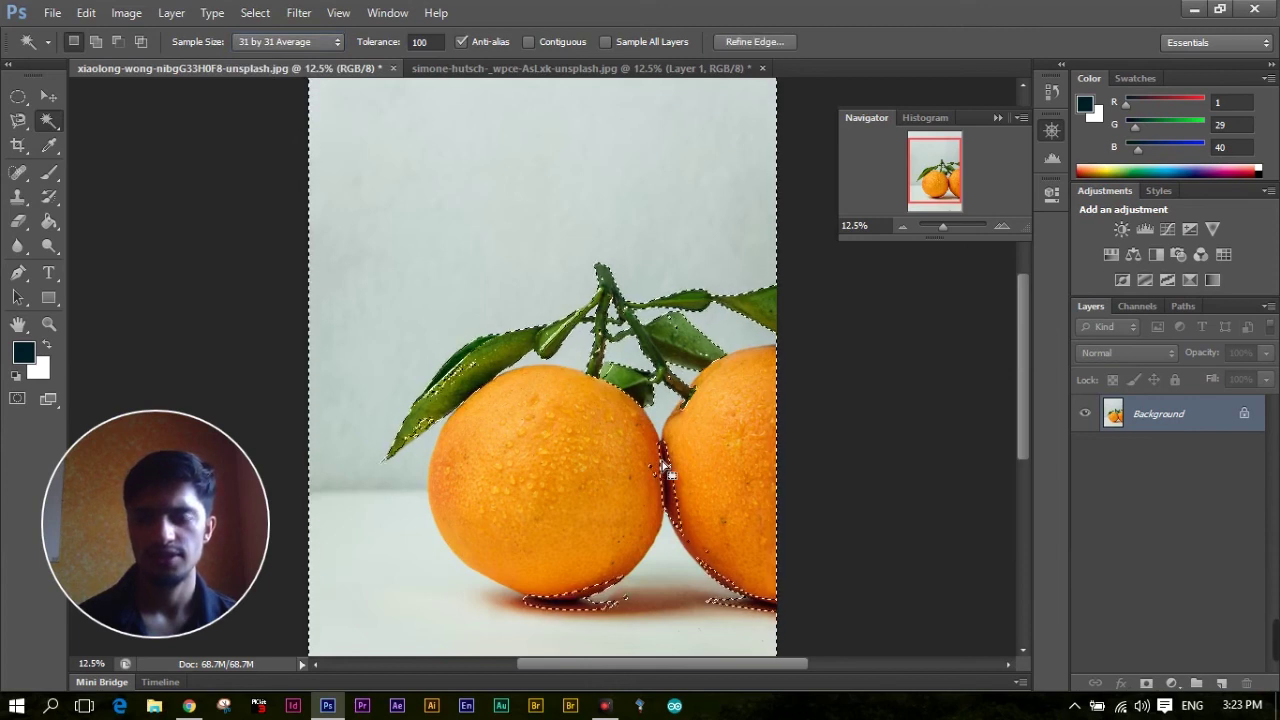
key(ctrl+d)
Select the oranges with 3 by 3 Average sampling, then clear the selection.
click(310, 45)
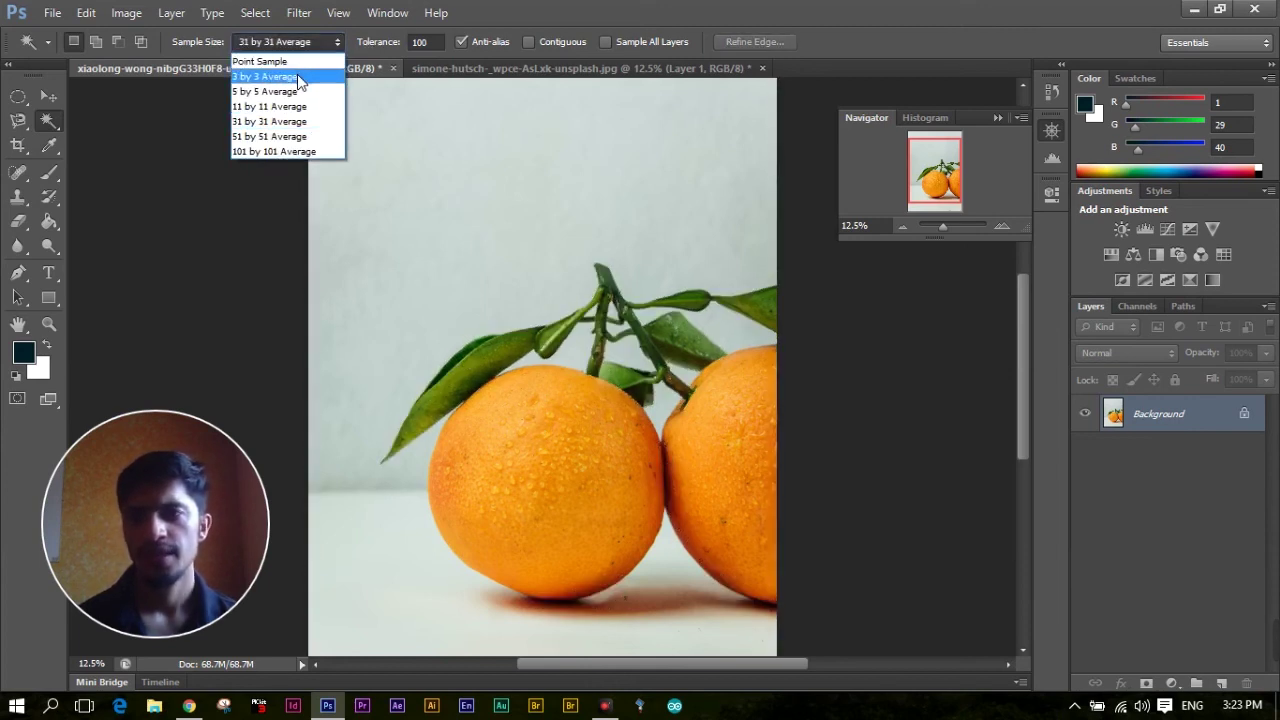
click(264, 76)
click(553, 422)
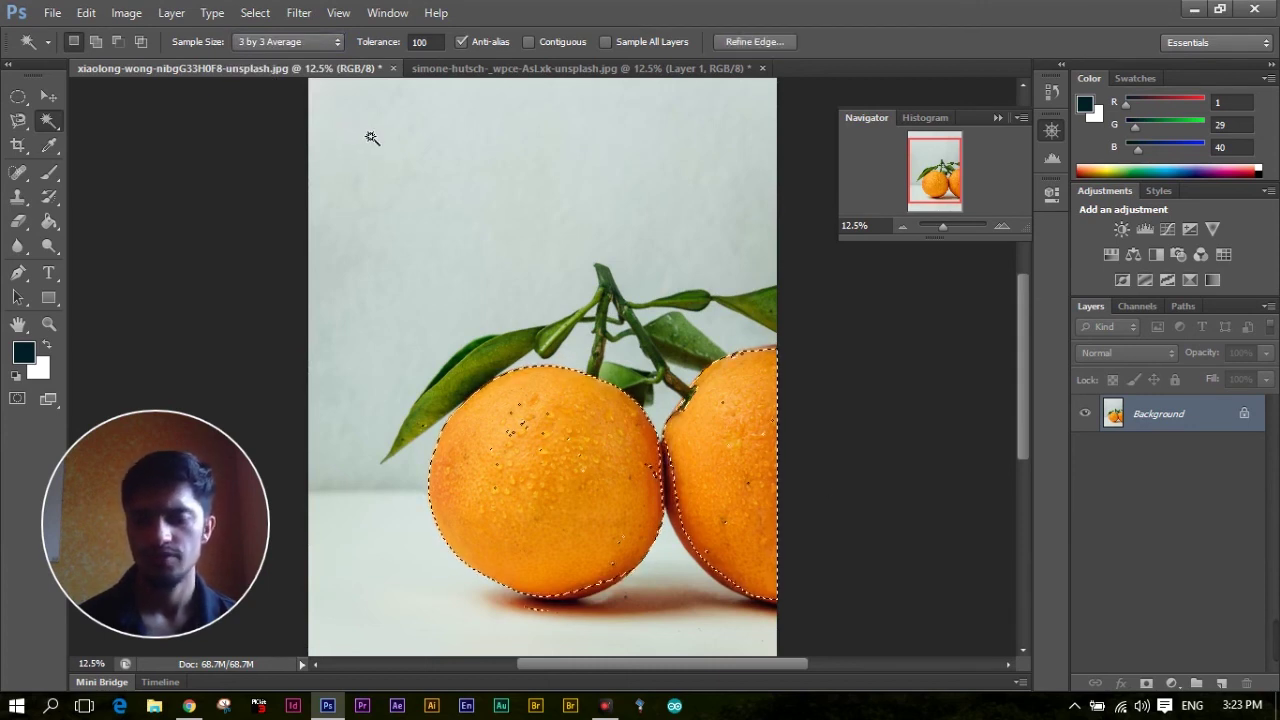
key(ctrl+d)
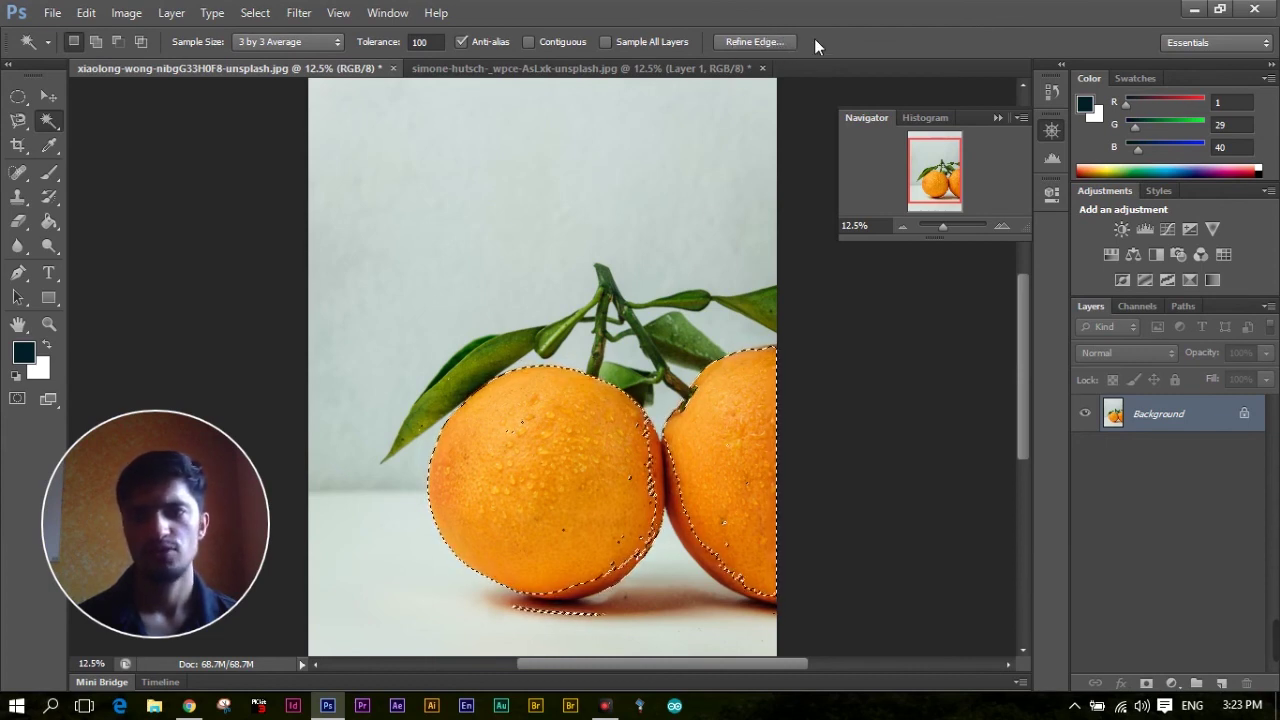
Open Refine Edge on the oranges' selection, cancel it, and deselect.
click(763, 43)
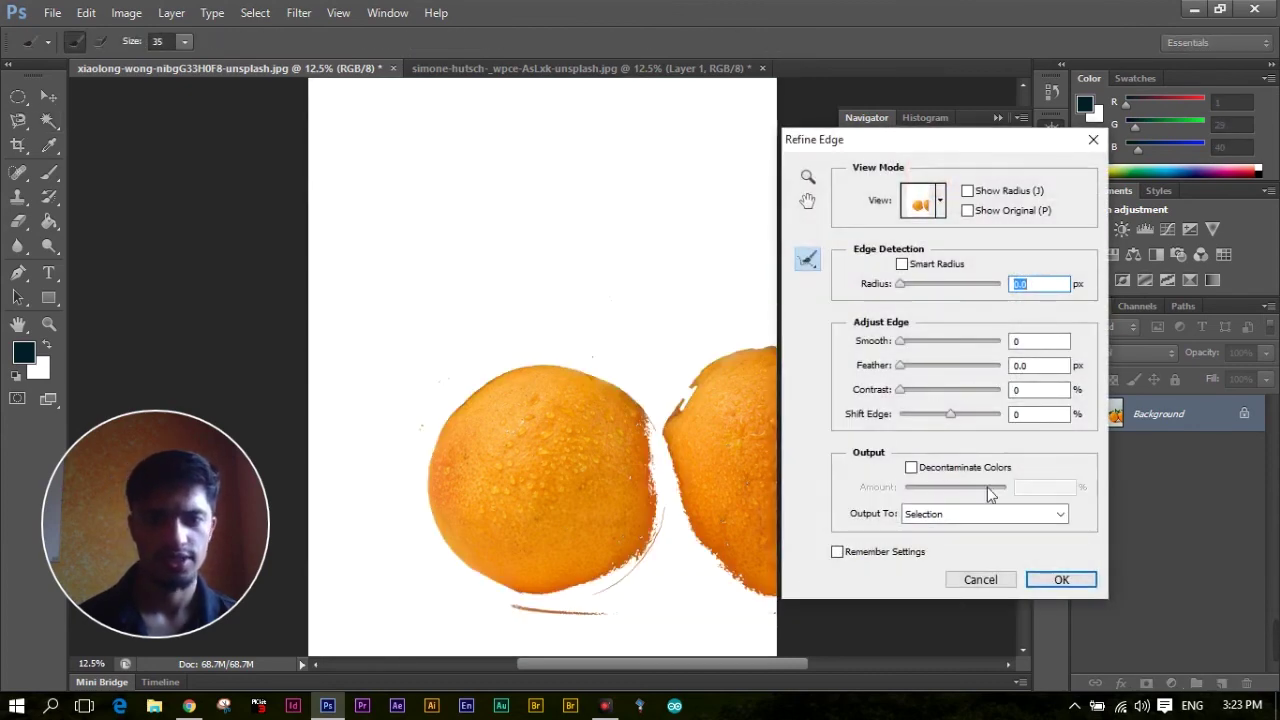
click(1006, 582)
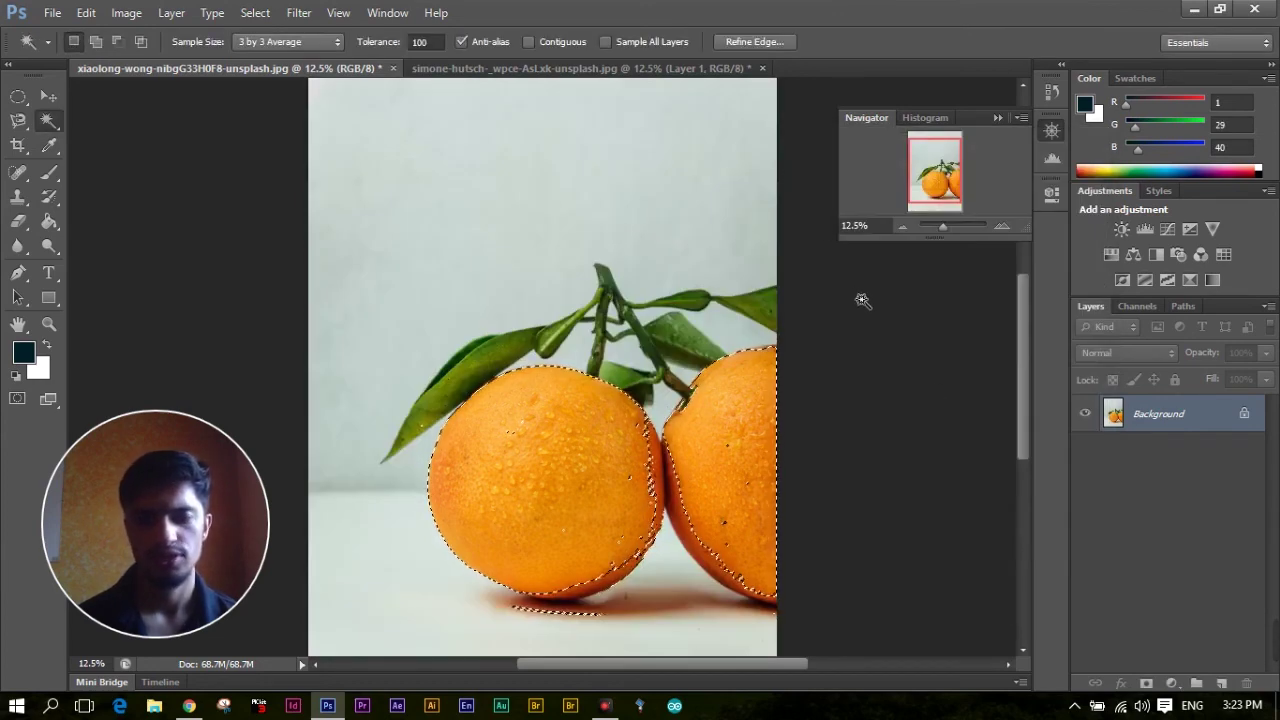
key(ctrl+d)
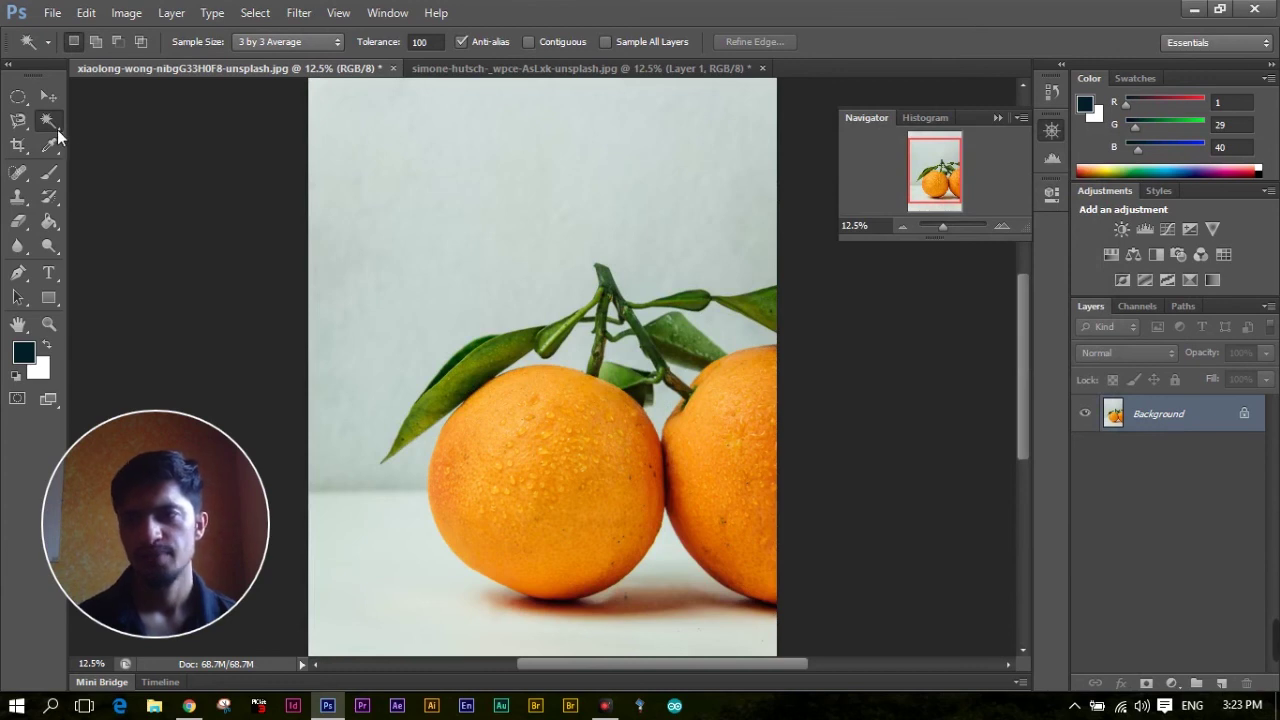
right_click(57, 129)
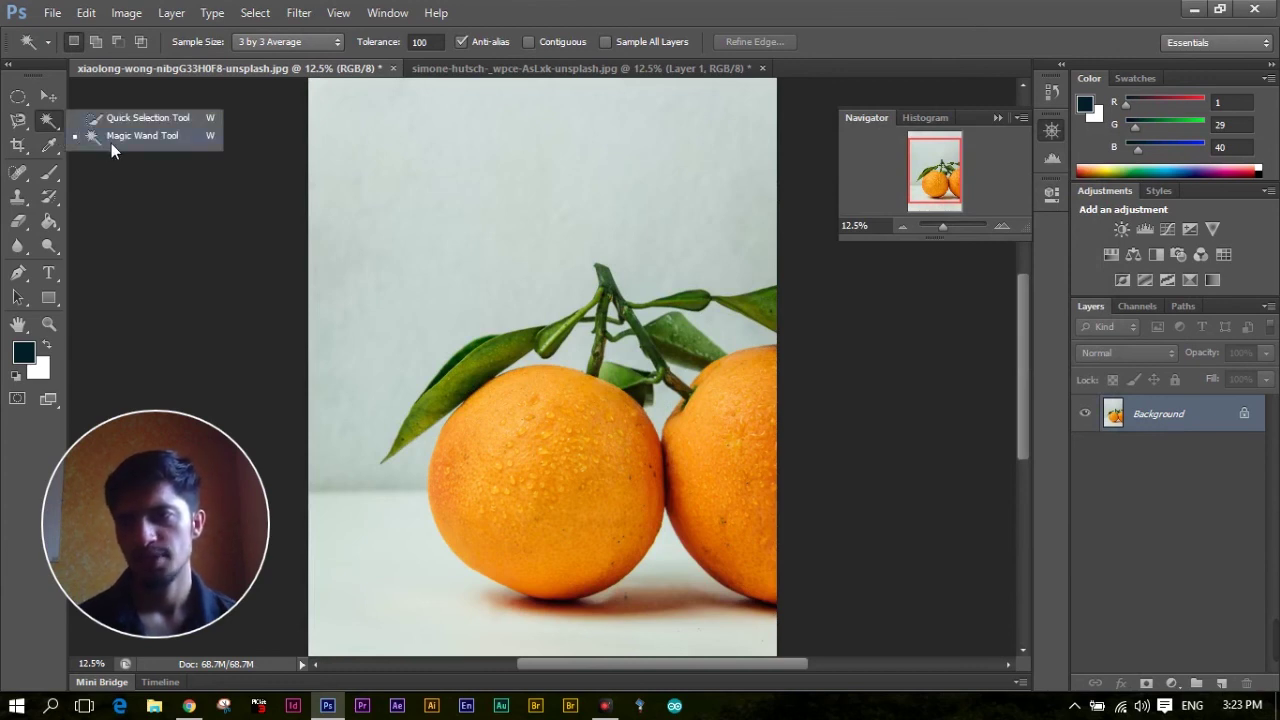
click(648, 263)
click(716, 250)
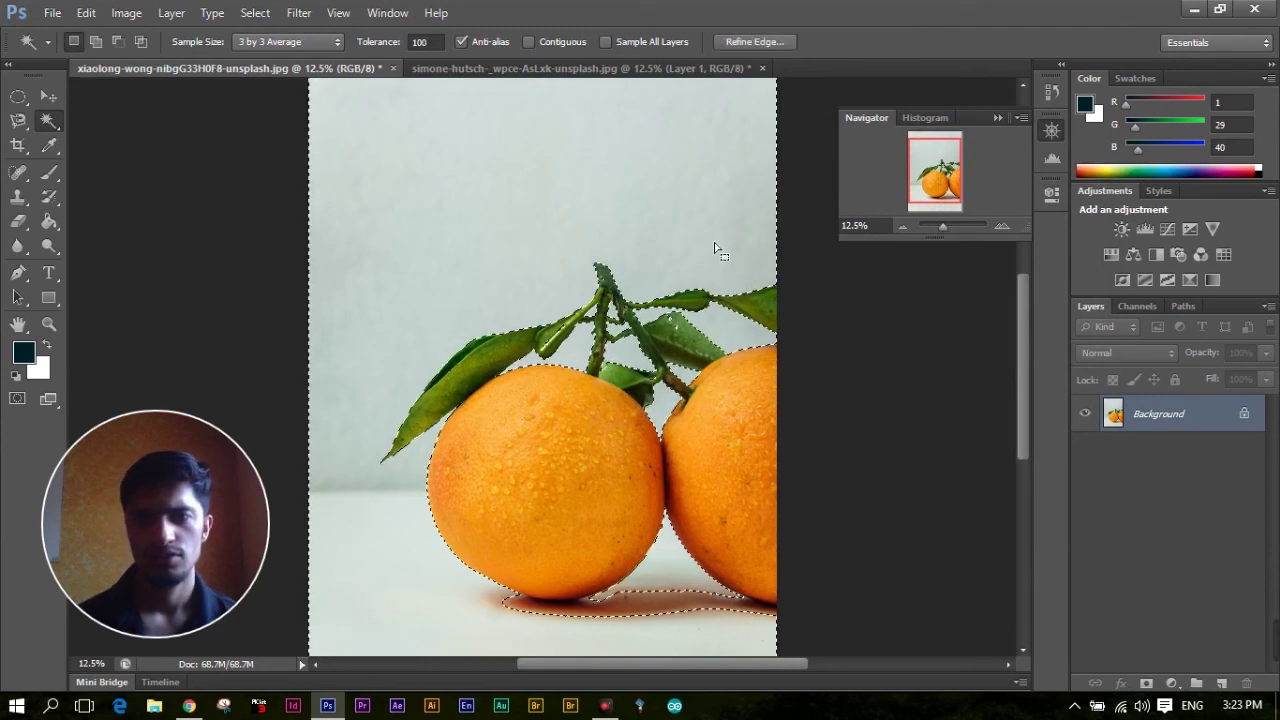
key(ctrl+d)
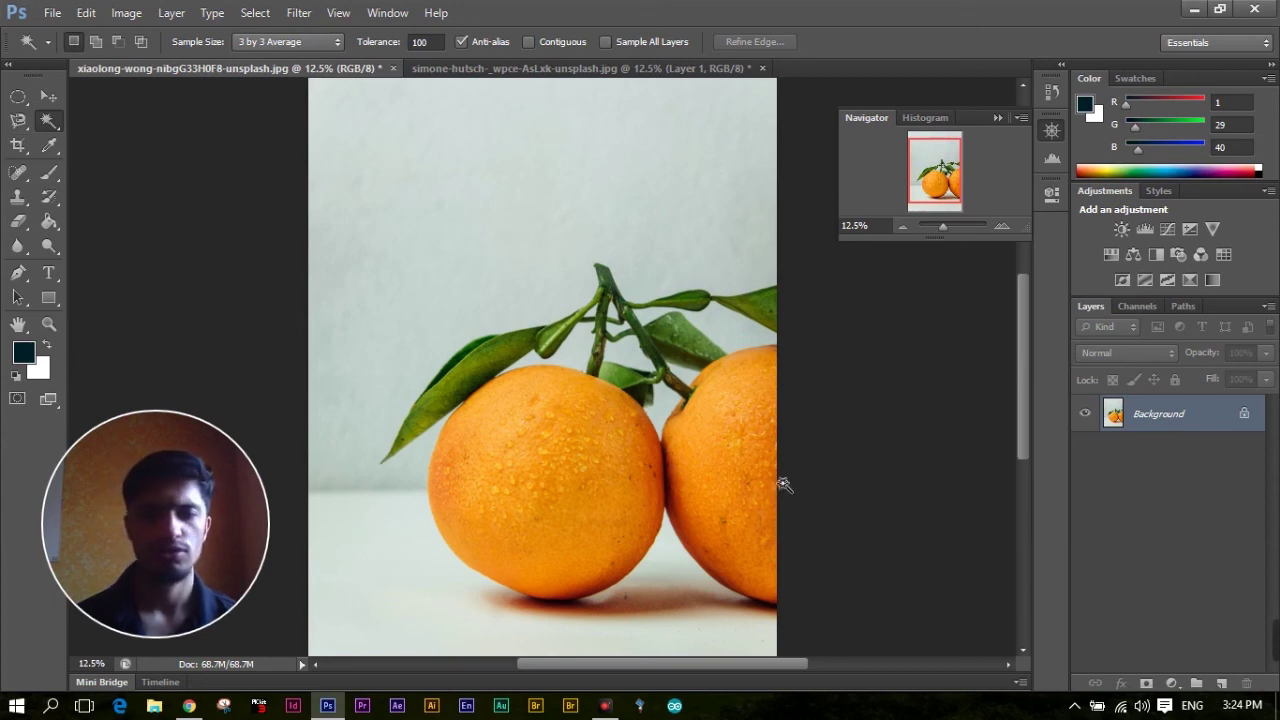
Zoom in to 25% and pan down to the left orange's bottom and shadow.
click(1011, 225)
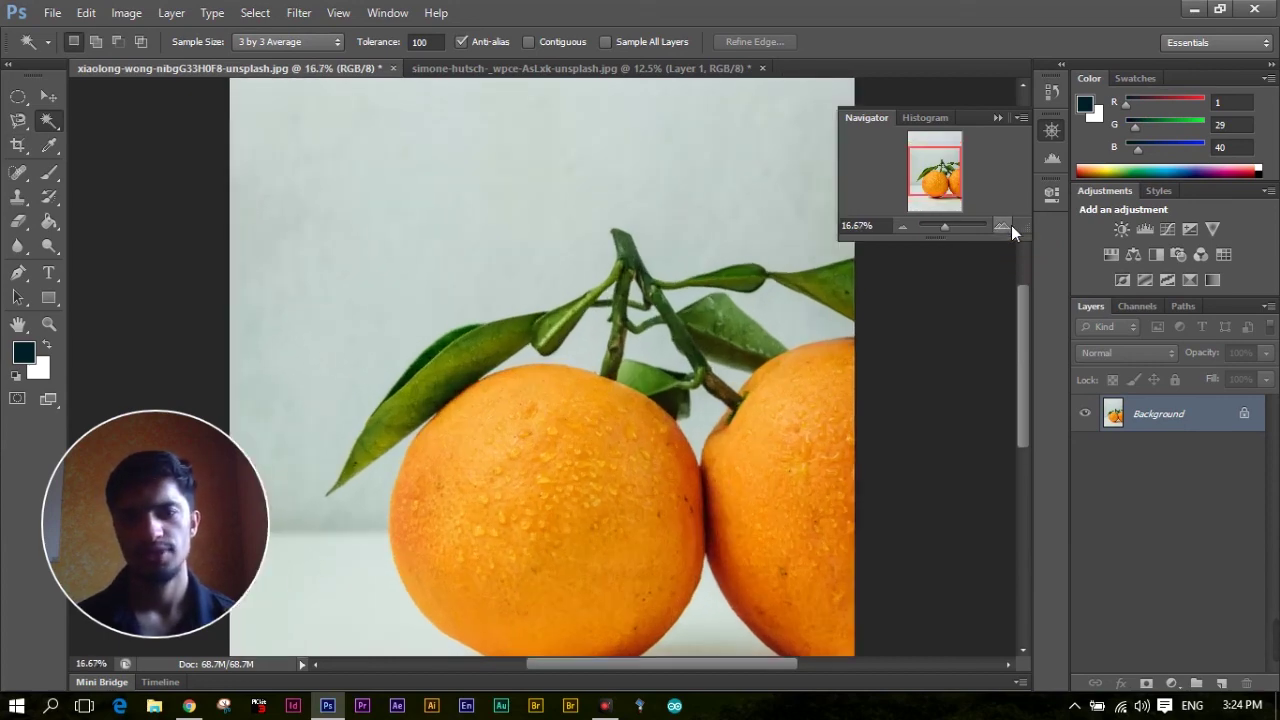
click(1011, 225)
drag(951, 191, 966, 209)
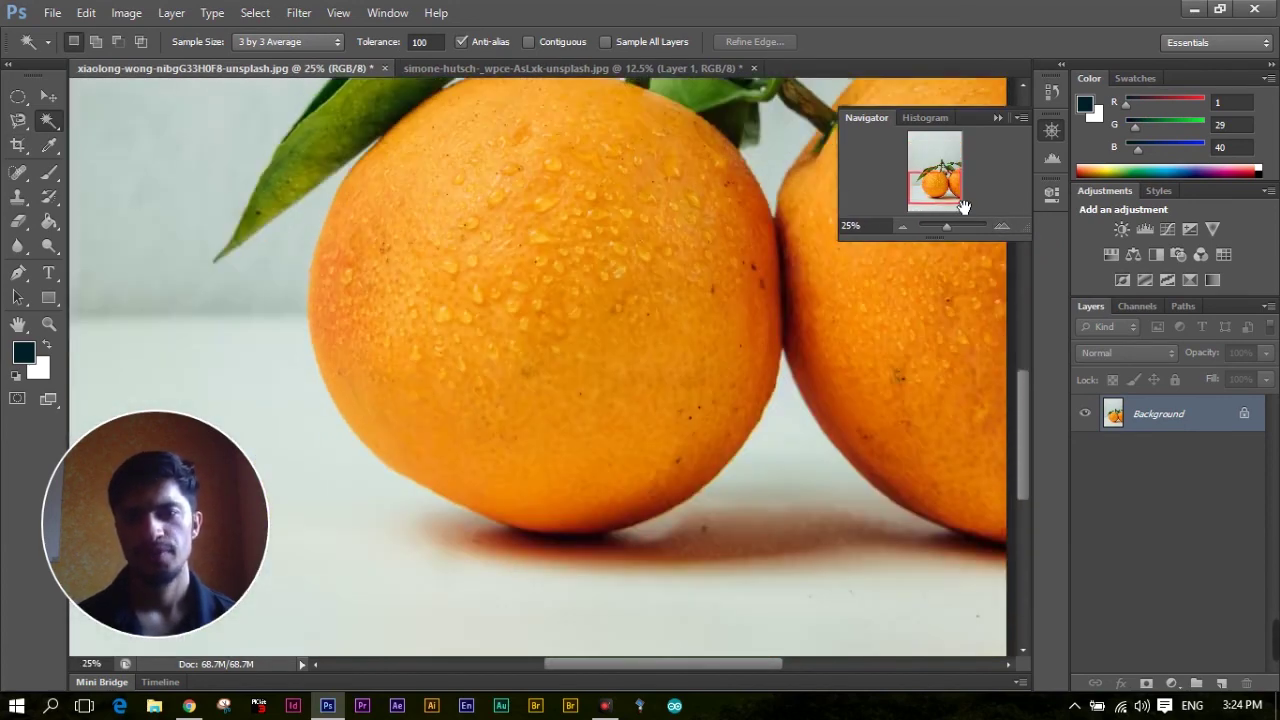